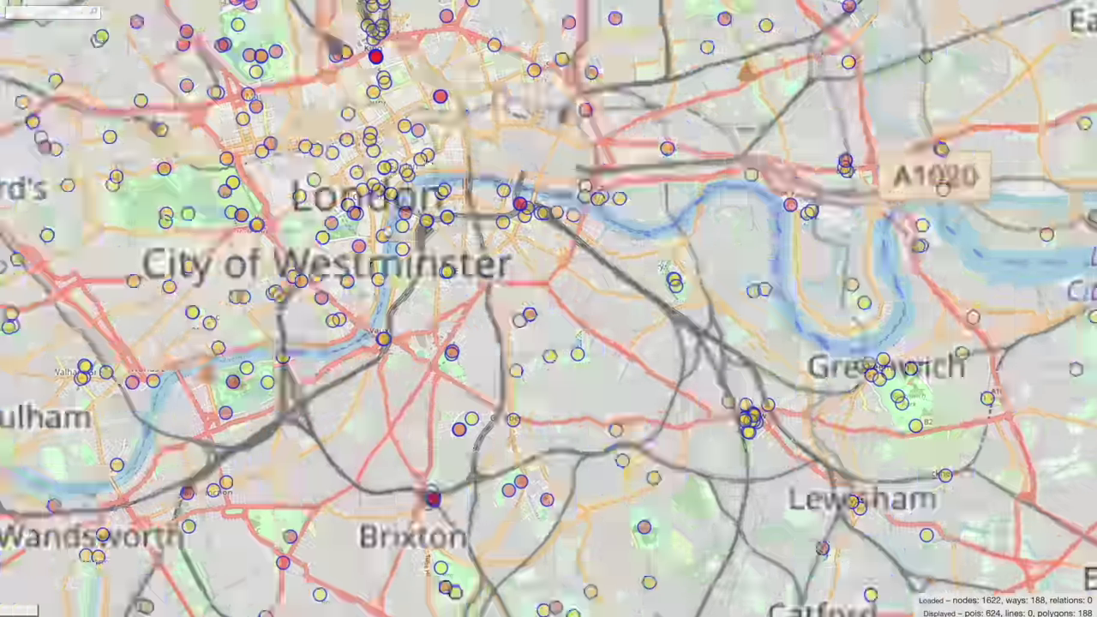
pyautogui.click(504, 198)
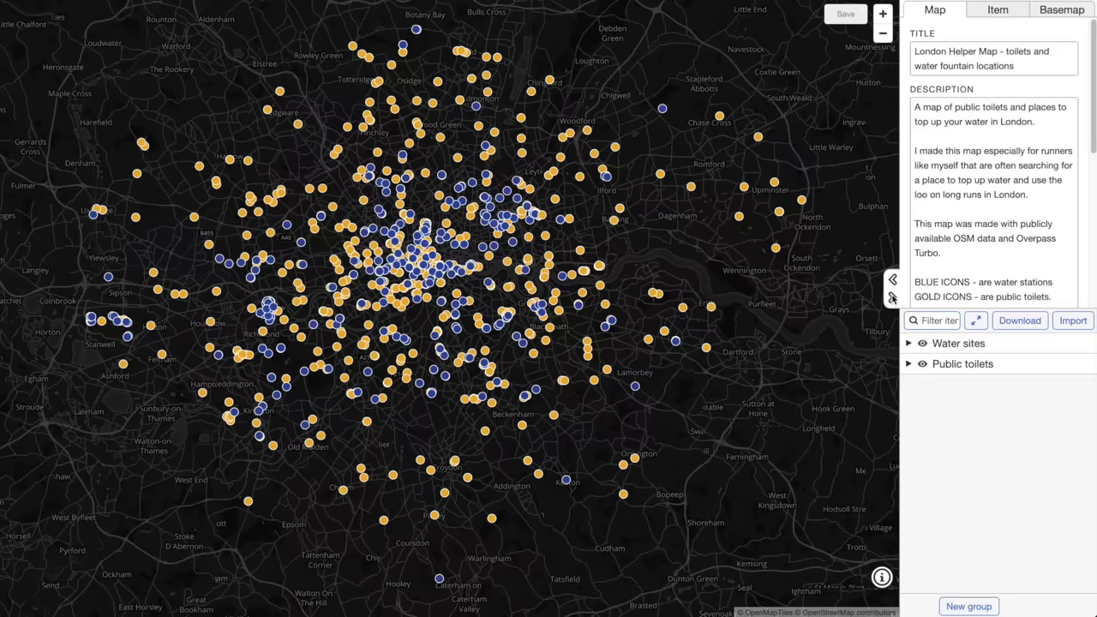
pyautogui.click(892, 296)
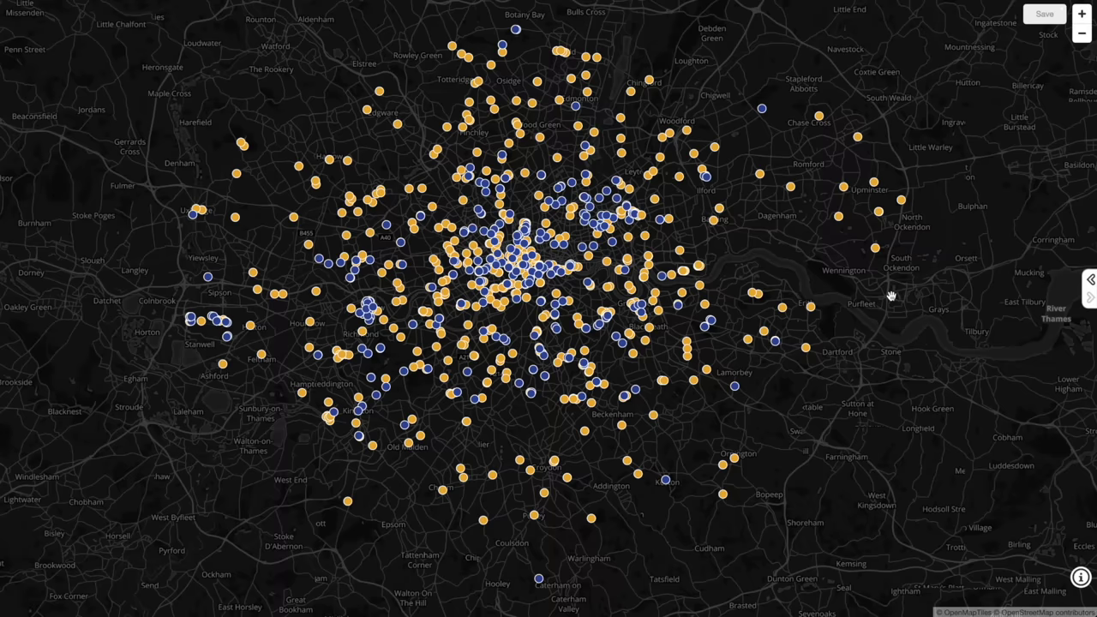
pyautogui.moveTo(779, 275); pyautogui.dragTo(768, 288)
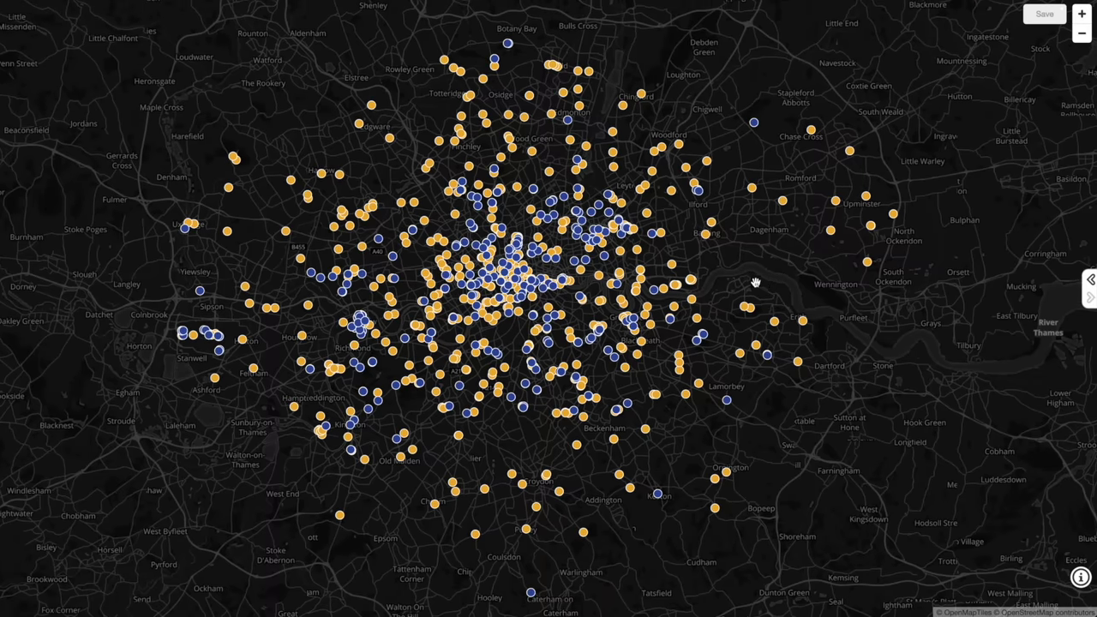
pyautogui.moveTo(380, 177); pyautogui.dragTo(381, 186)
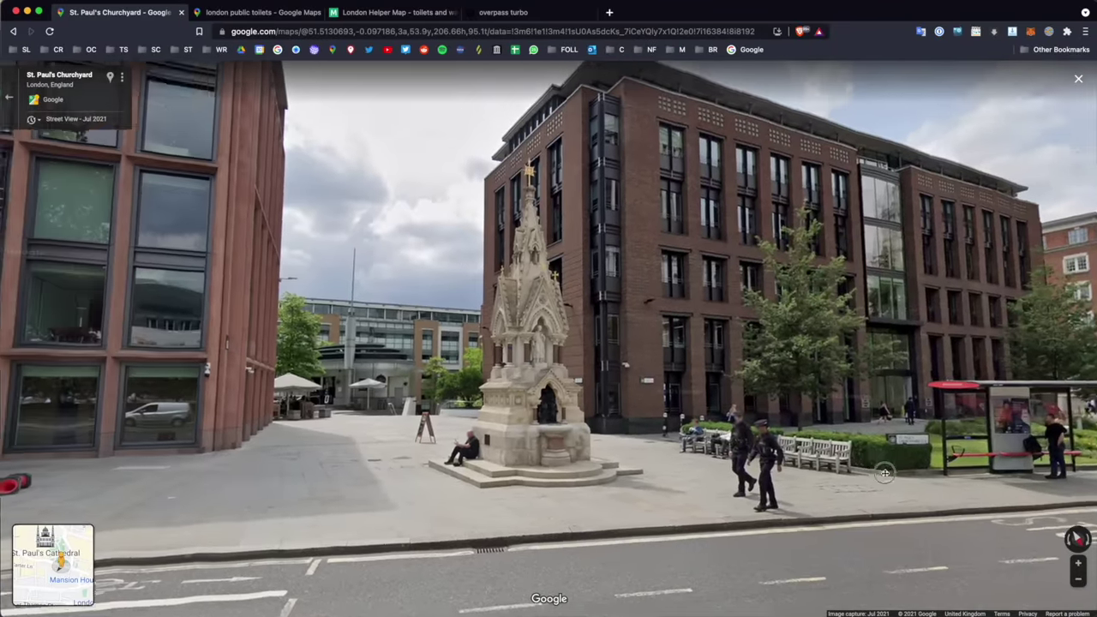
# Step: Examine the drinking fountain in the St. Paul's Churchyard Street View
pyautogui.moveTo(885, 474); pyautogui.dragTo(986, 459)
pyautogui.scroll(5, 626, 424)
pyautogui.scroll(-5, 626, 424)
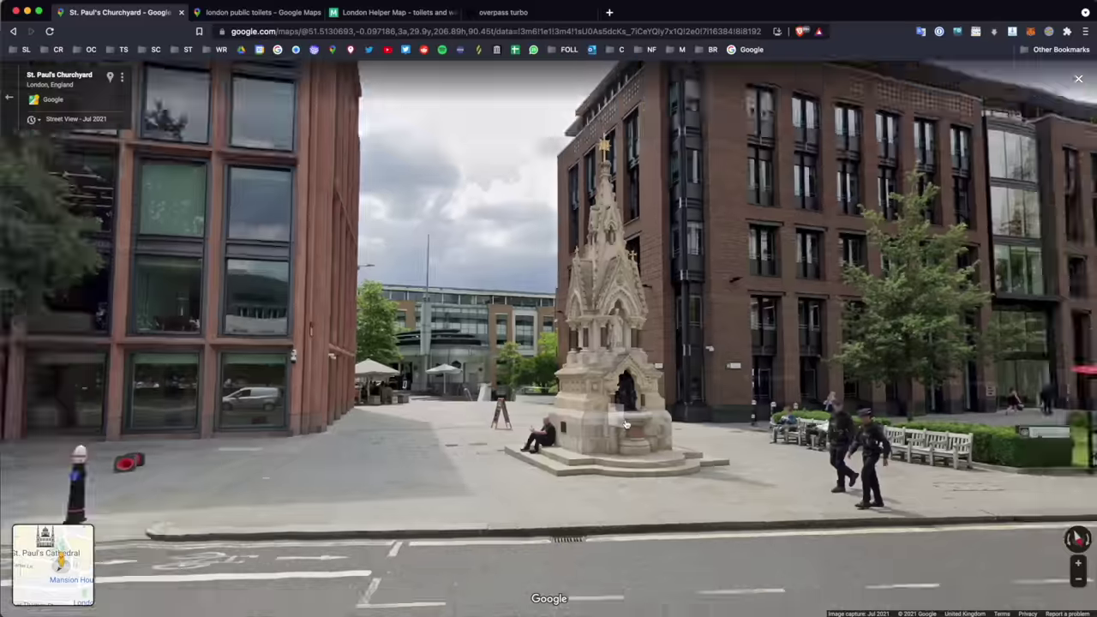
pyautogui.scroll(-5, 626, 424)
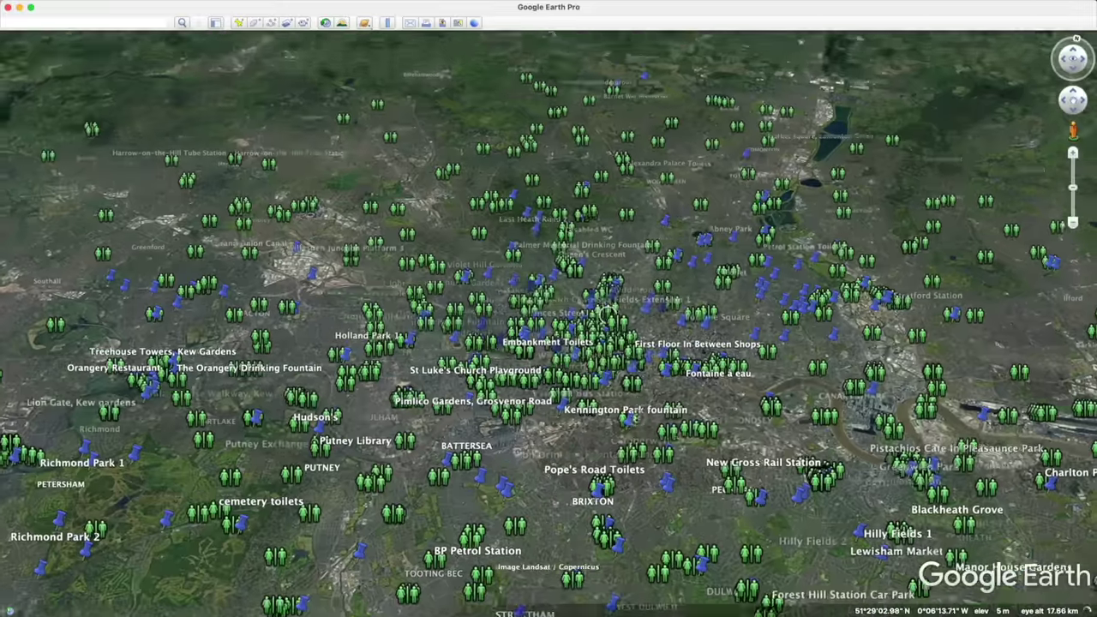
pyautogui.scroll(5, 555, 388)
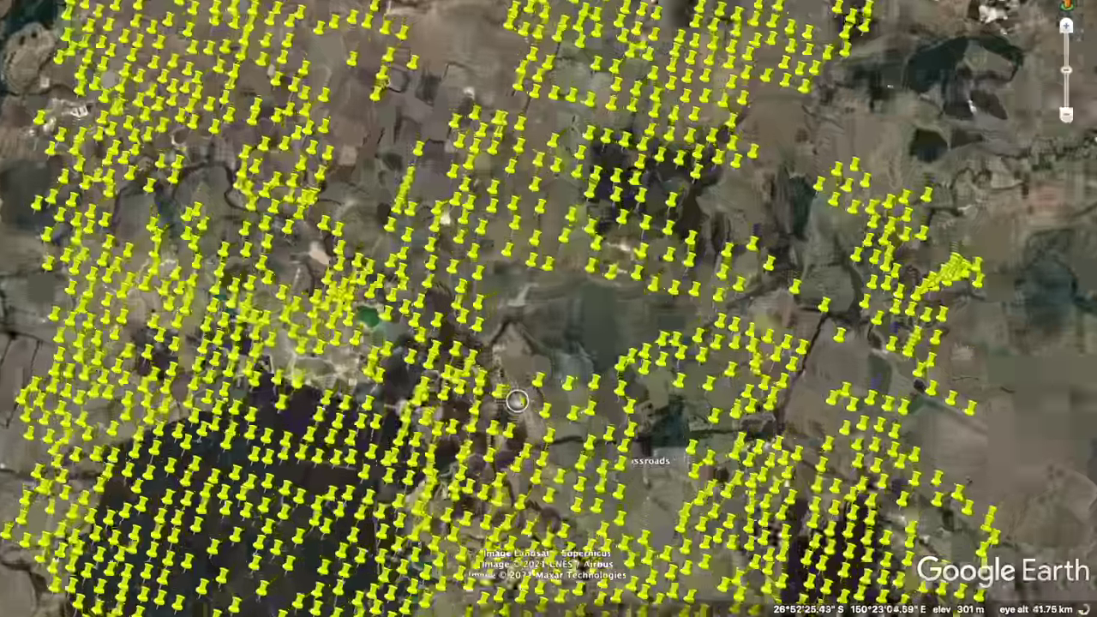
# Step: Switch to Google Earth and examine the field of yellow placemarks close up and at an angle
pyautogui.scroll(10, 517, 400)
pyautogui.moveTo(380, 377); pyautogui.dragTo(529, 111)
pyautogui.scroll(10, 608, 96)
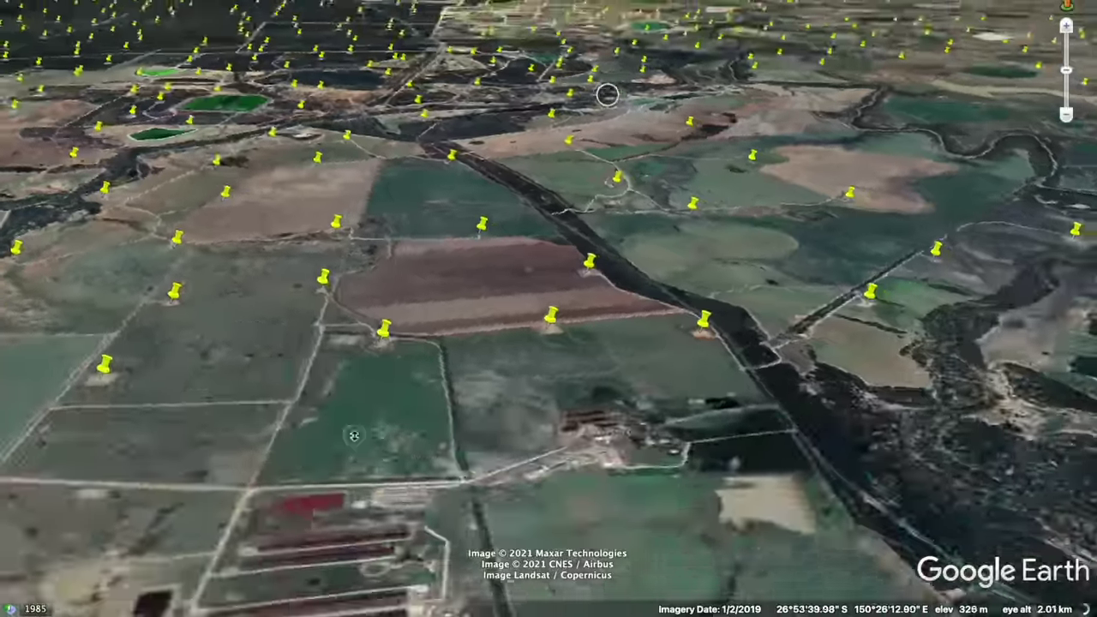
pyautogui.scroll(-10, 608, 108)
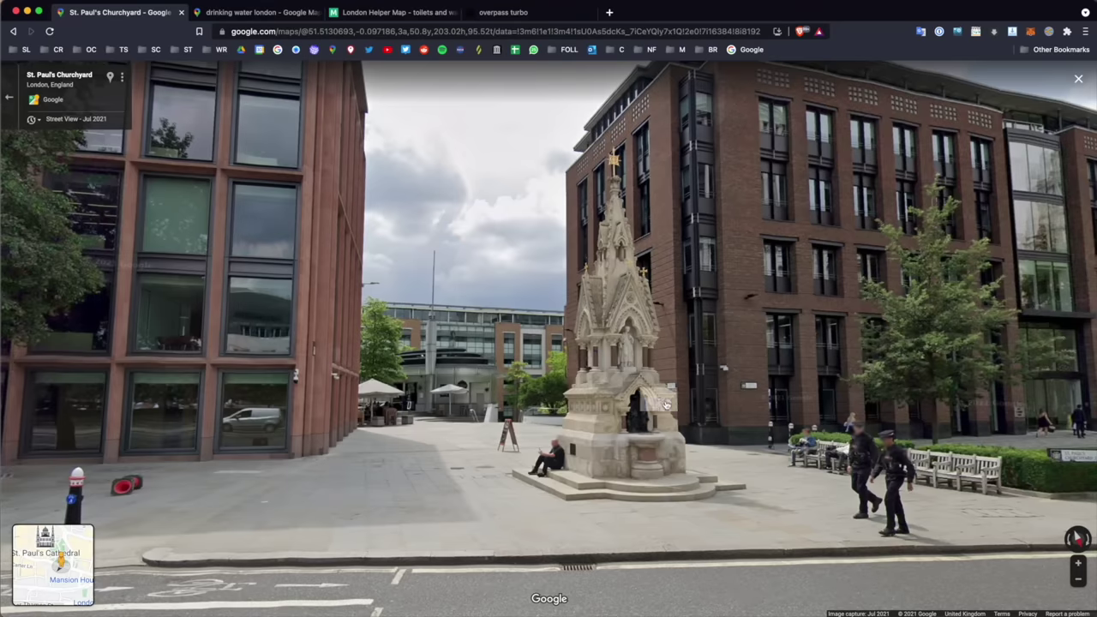
# Step: Look around St. Paul's Churchyard in Google Street View, from the street to the cathedral dome and back to the drinking fountain
pyautogui.moveTo(810, 420); pyautogui.dragTo(244, 330)
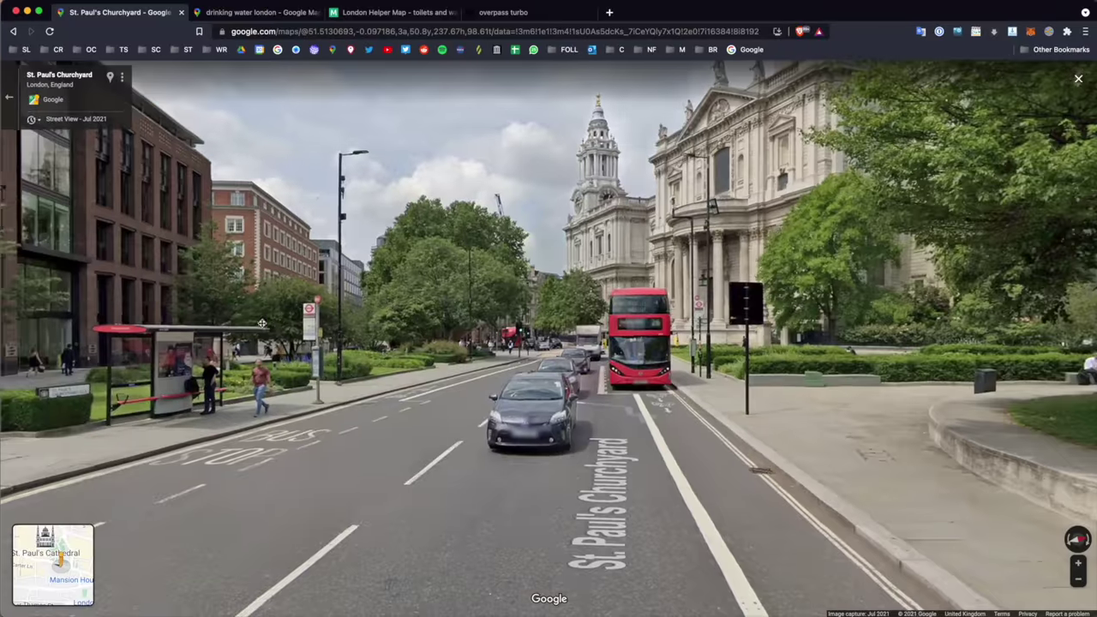
pyautogui.moveTo(802, 326); pyautogui.dragTo(695, 411)
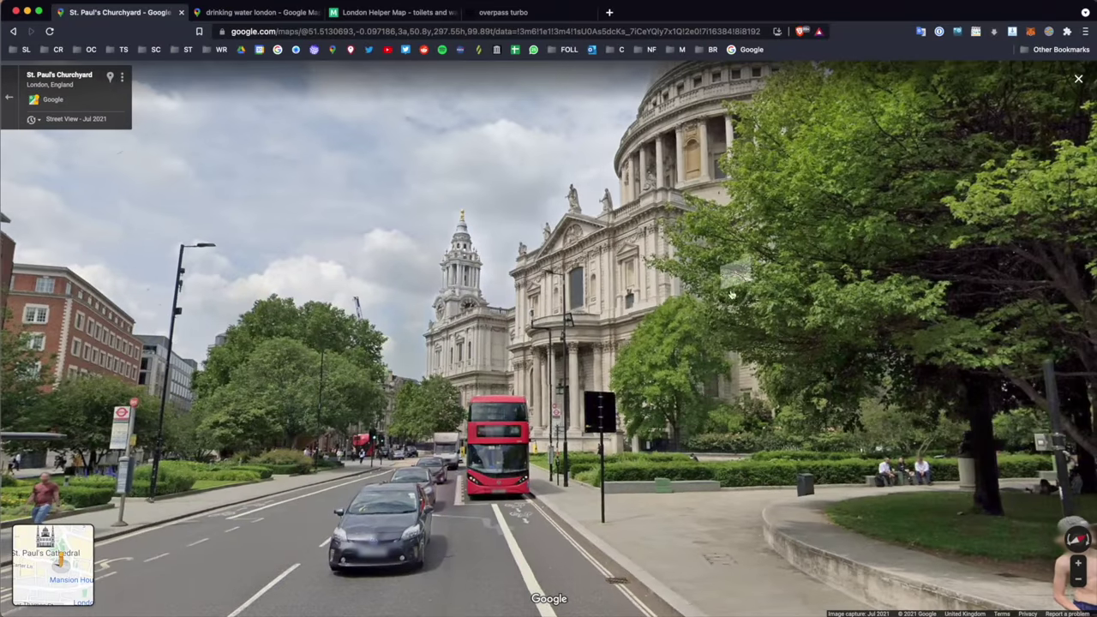
pyautogui.moveTo(731, 294); pyautogui.dragTo(722, 394)
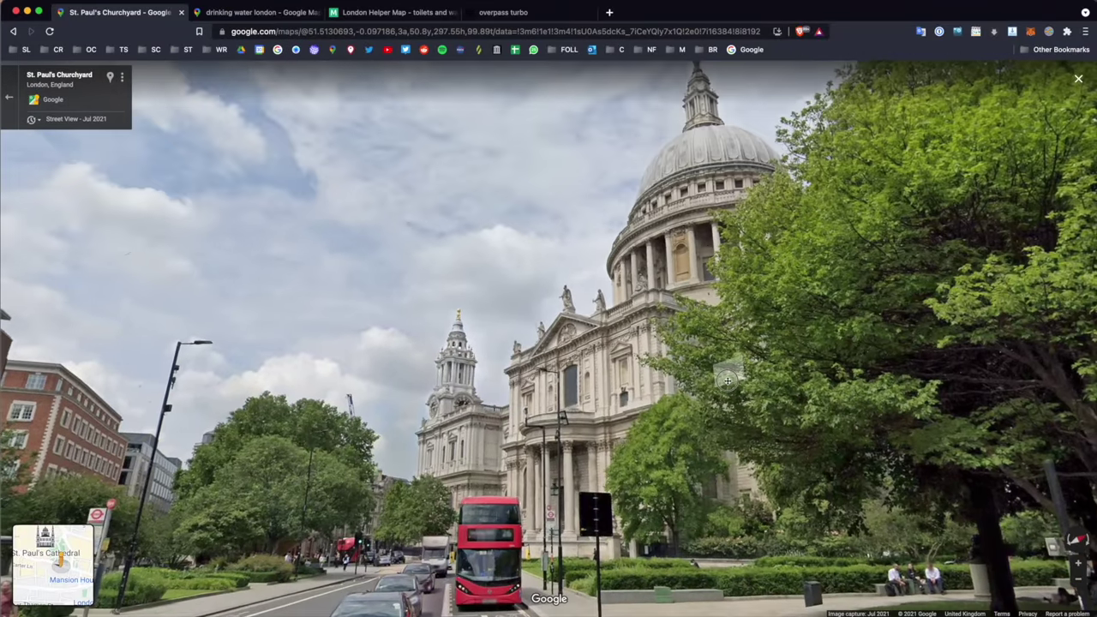
pyautogui.moveTo(658, 163); pyautogui.dragTo(647, 242)
pyautogui.click(711, 256)
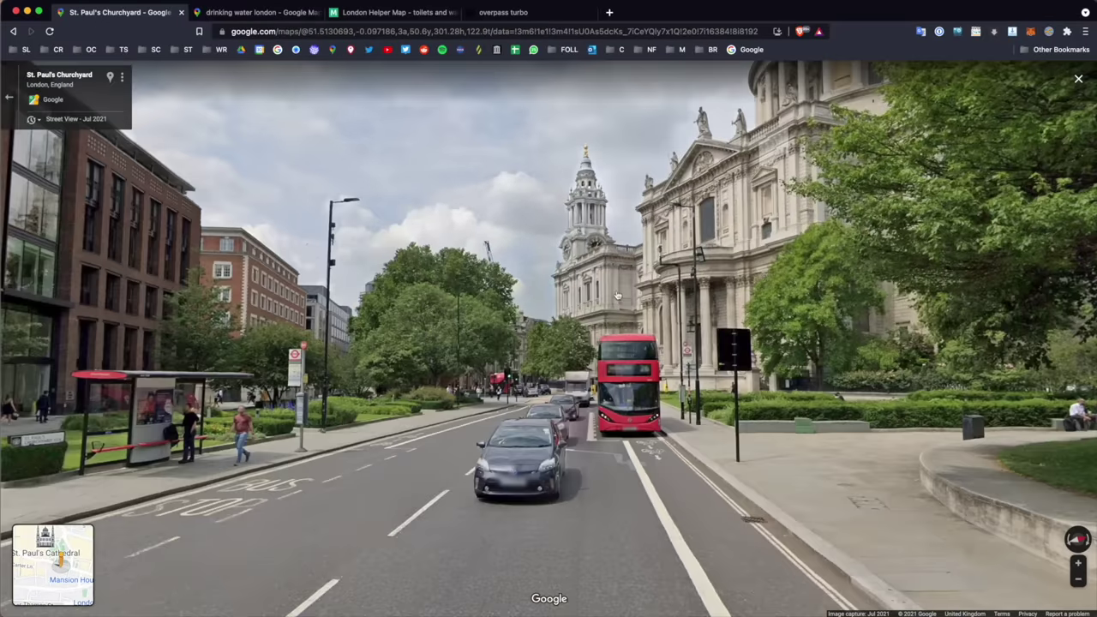
pyautogui.moveTo(340, 366); pyautogui.dragTo(864, 357)
pyautogui.scroll(5, 387, 466)
pyautogui.click(386, 465)
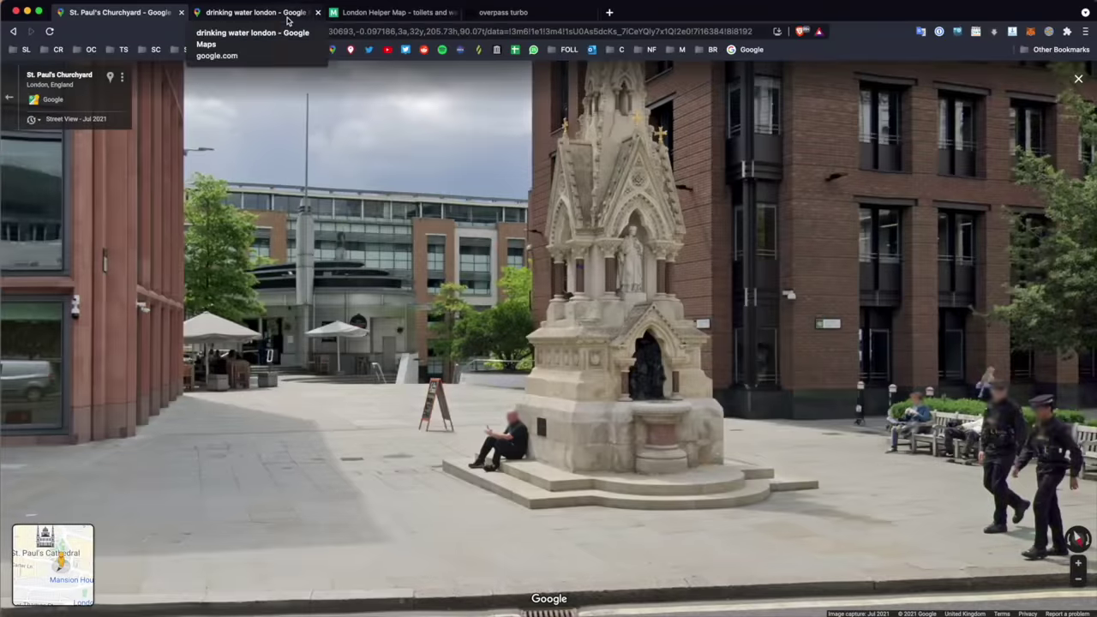
# Step: Switch to the Google Maps results for "drinking water london" and examine the water points across central London
pyautogui.click(243, 13)
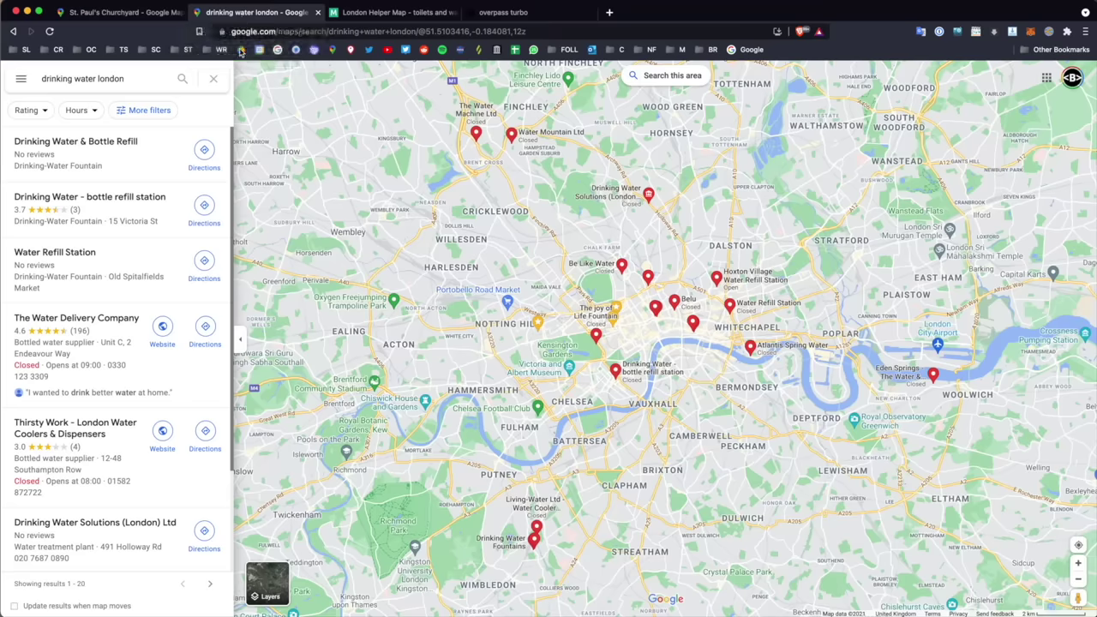
pyautogui.moveTo(675, 365); pyautogui.dragTo(661, 367)
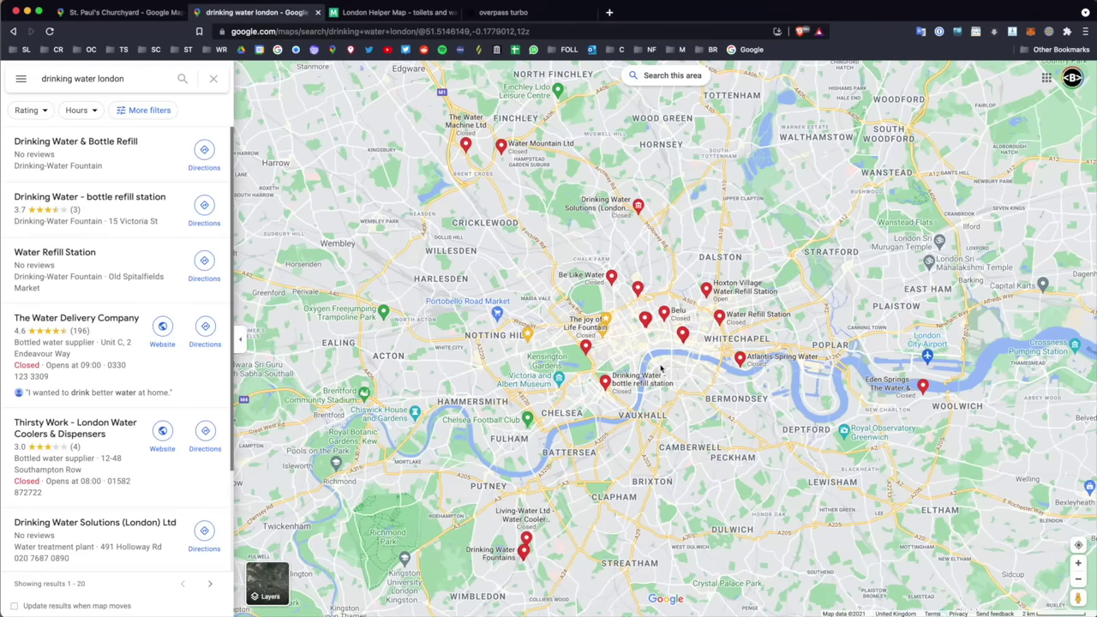
pyautogui.scroll(5, 653, 356)
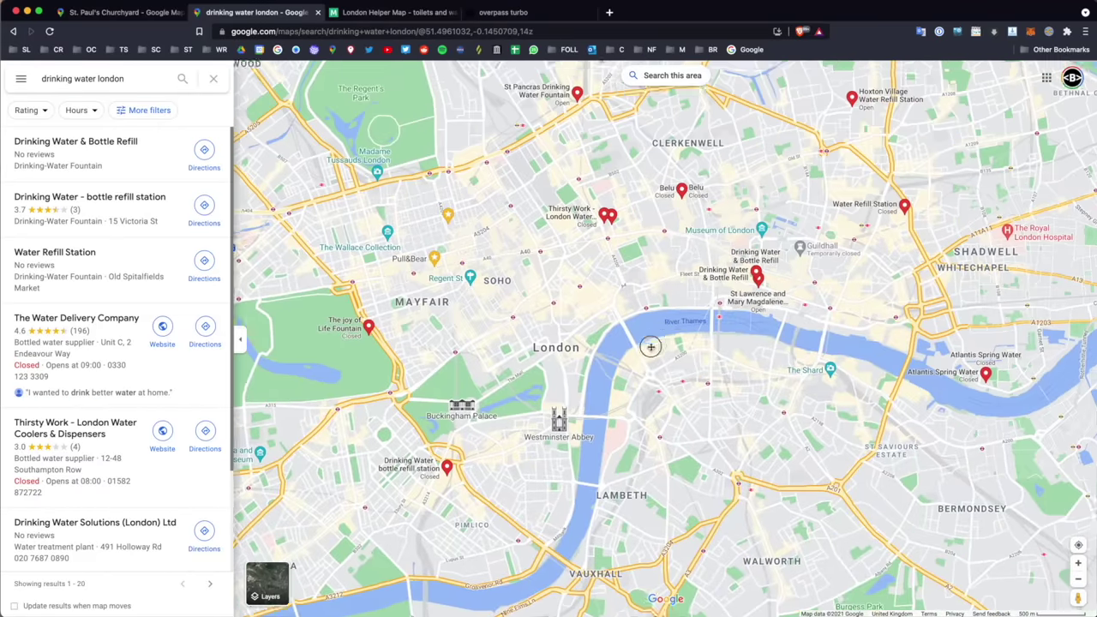
pyautogui.moveTo(651, 346); pyautogui.dragTo(607, 389)
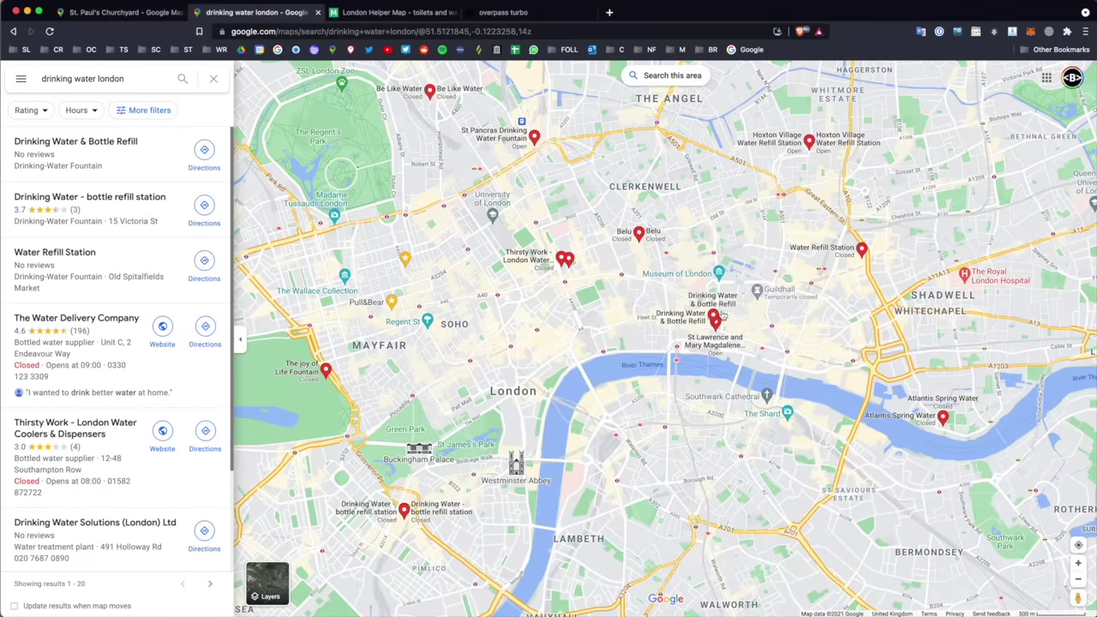
pyautogui.moveTo(850, 335); pyautogui.dragTo(808, 361)
pyautogui.scroll(-5, 807, 361)
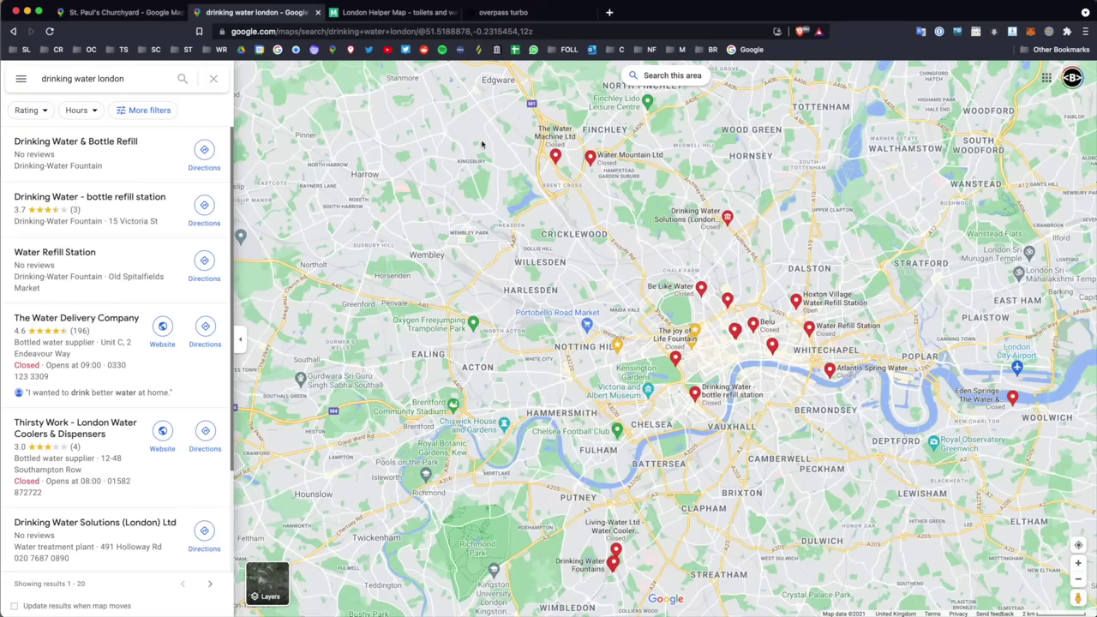
# Step: Switch to the London Helper Map in MapHub, close its description and show the Water sites and Public toilets groups
pyautogui.click(401, 15)
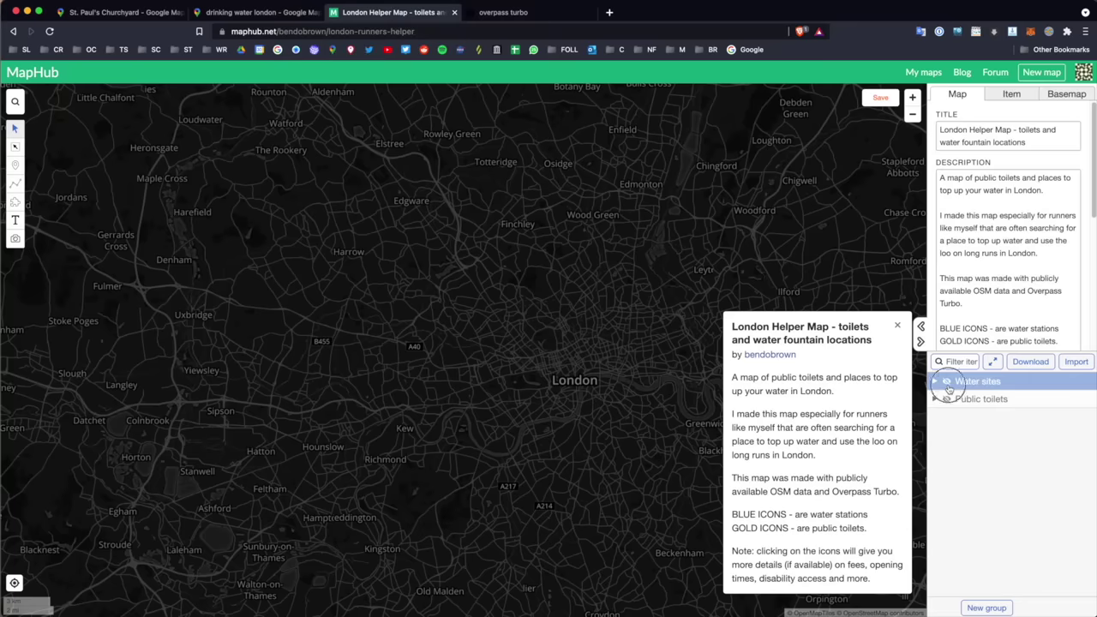
pyautogui.click(897, 325)
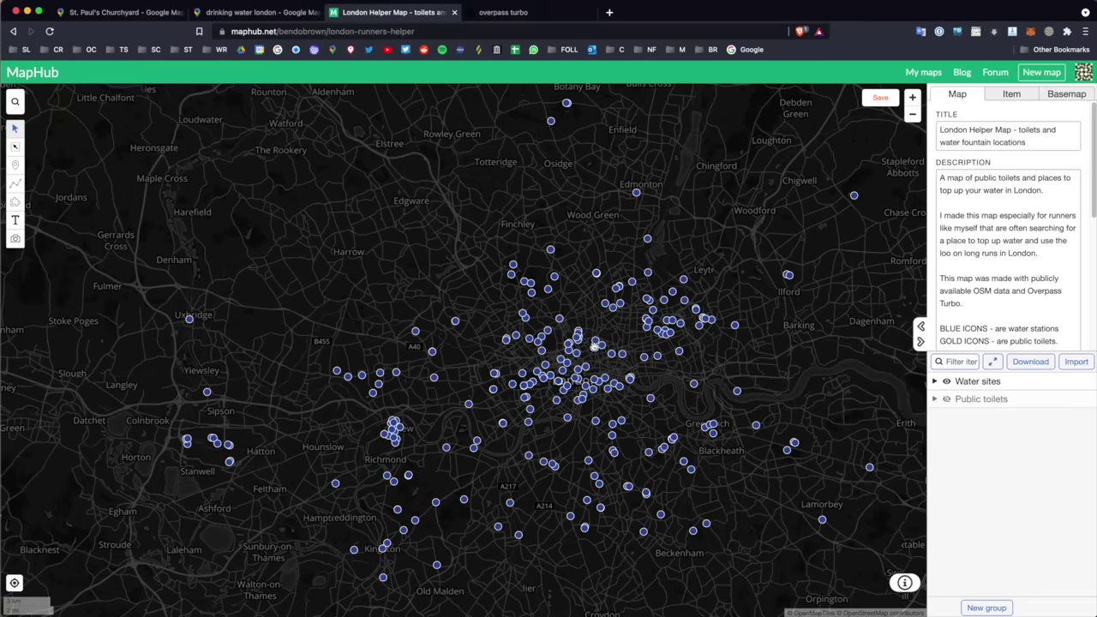
pyautogui.scroll(1, 572, 403)
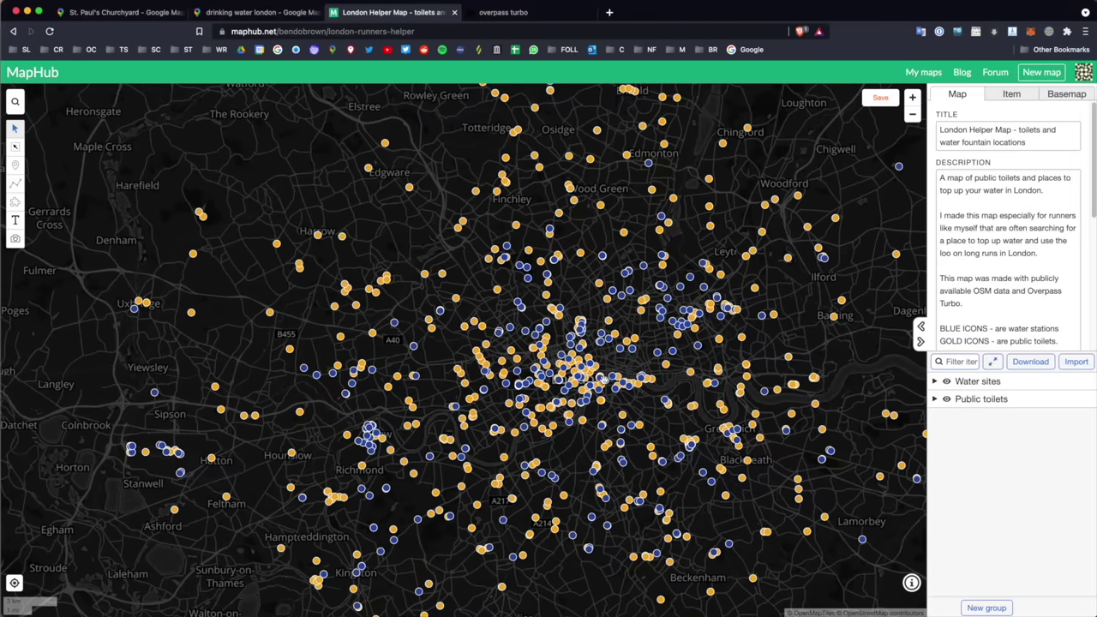
pyautogui.scroll(1, 550, 380)
pyautogui.moveTo(459, 289); pyautogui.dragTo(503, 277)
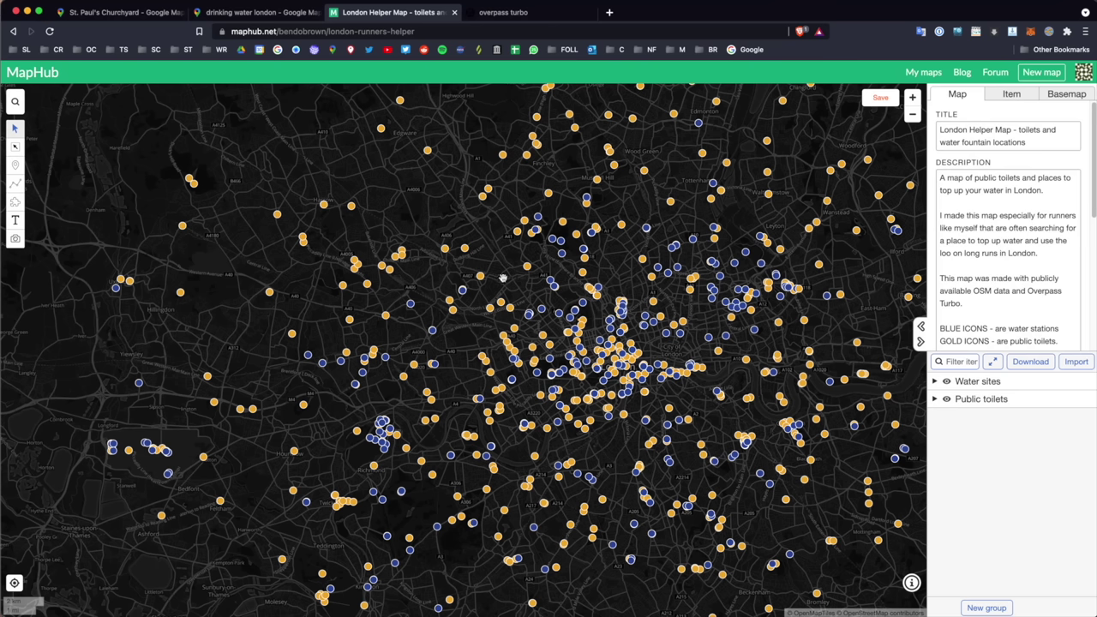
# Step: View the empty overpass turbo workspace and return to the London Helper Map in MapHub
pyautogui.click(516, 13)
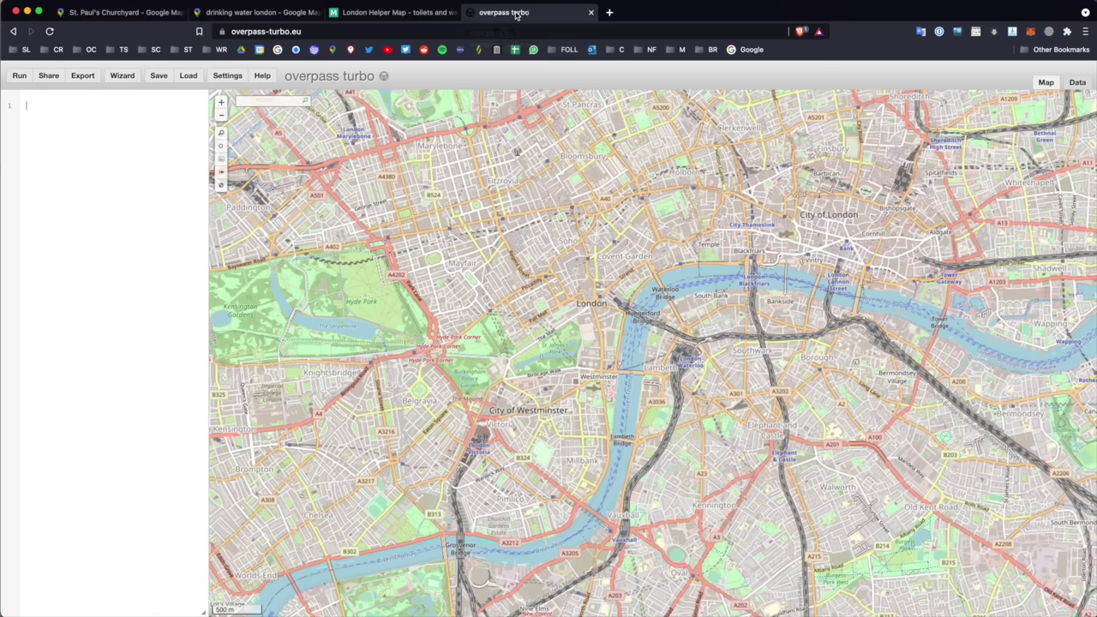
pyautogui.click(393, 12)
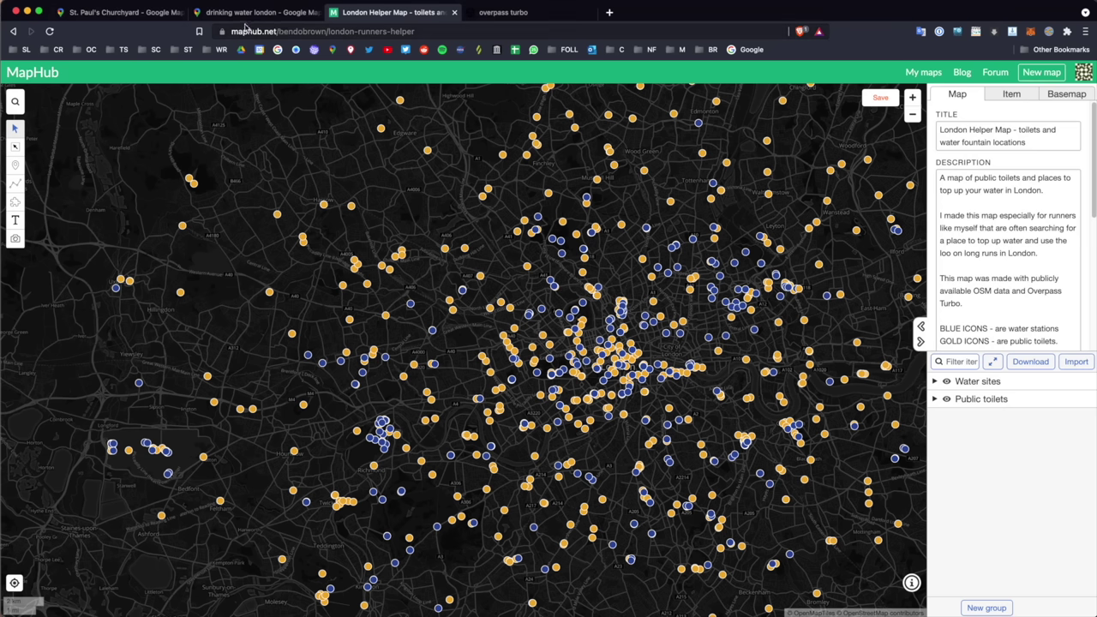
pyautogui.moveTo(663, 356); pyautogui.dragTo(649, 361)
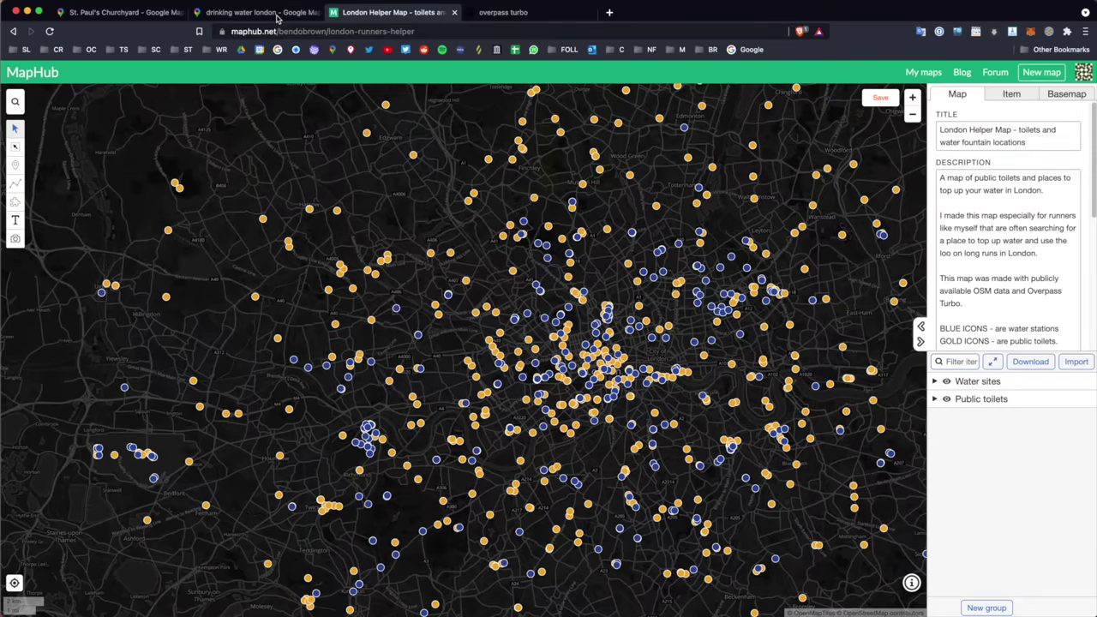
# Step: Revisit the St. Paul's Churchyard Street View, then compare the Google Maps drinking water results with the London Helper Map
pyautogui.click(276, 13)
pyautogui.click(142, 12)
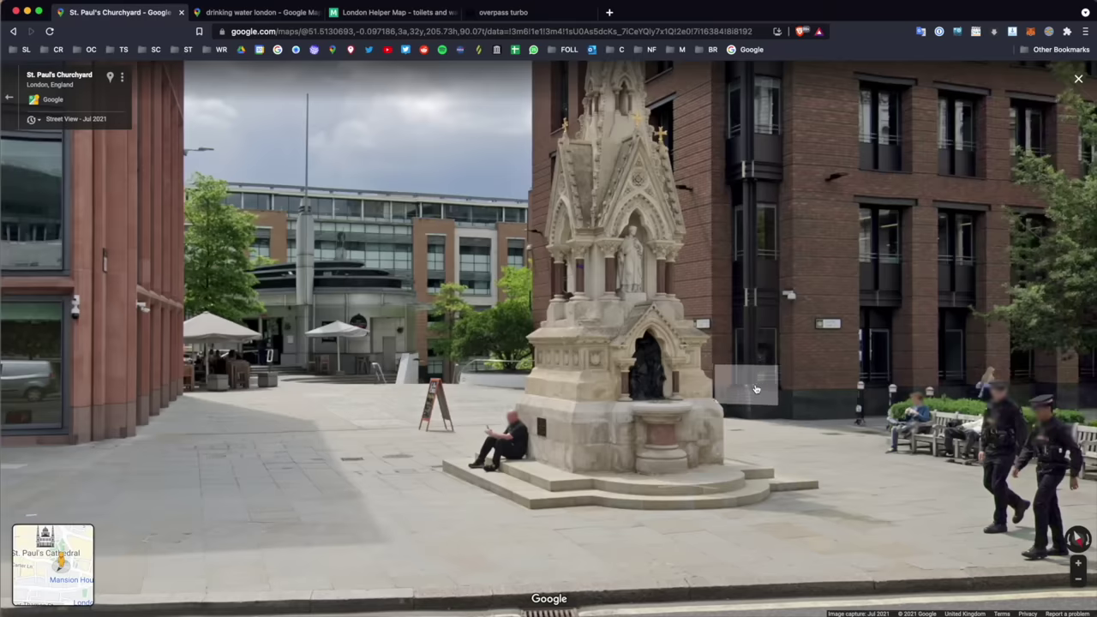
pyautogui.scroll(-5, 756, 389)
pyautogui.moveTo(894, 411); pyautogui.dragTo(283, 333)
pyautogui.moveTo(823, 355); pyautogui.dragTo(589, 351)
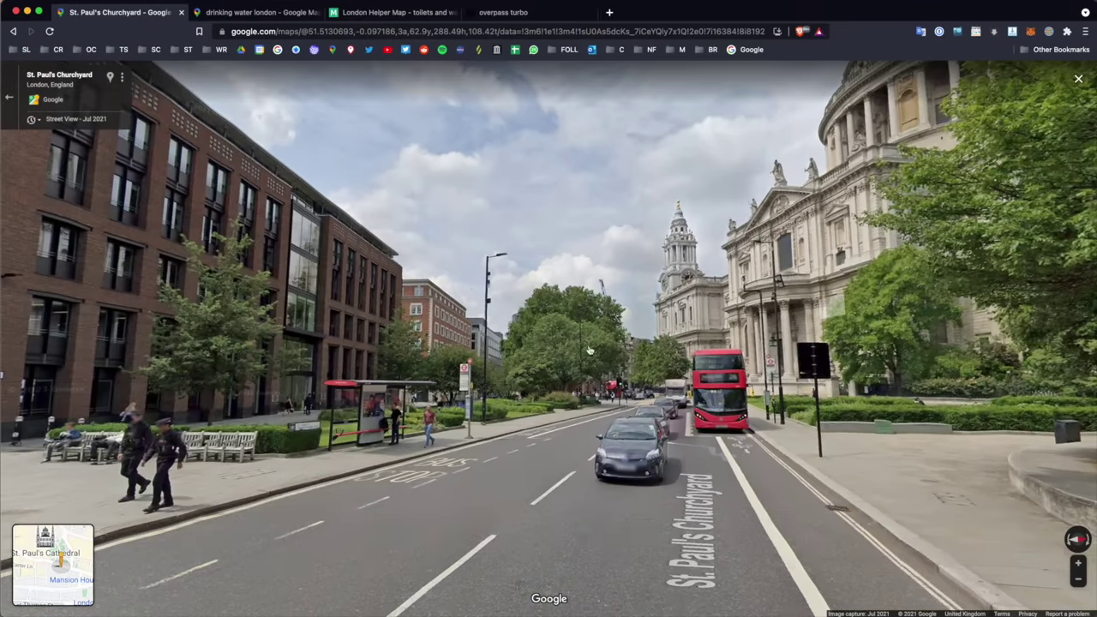
pyautogui.click(274, 13)
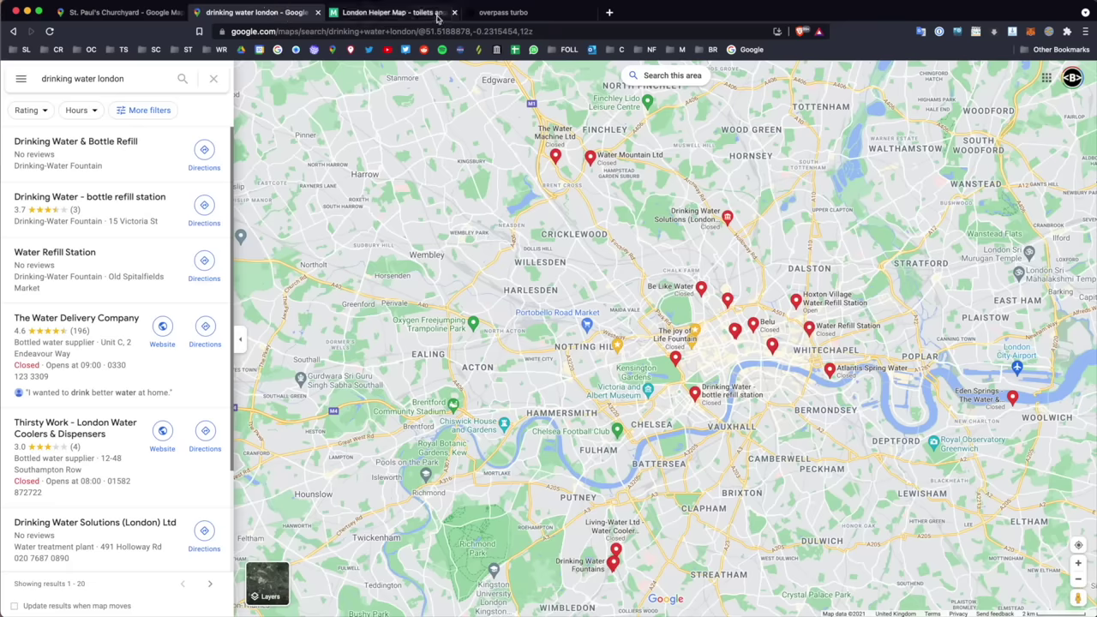
pyautogui.click(423, 14)
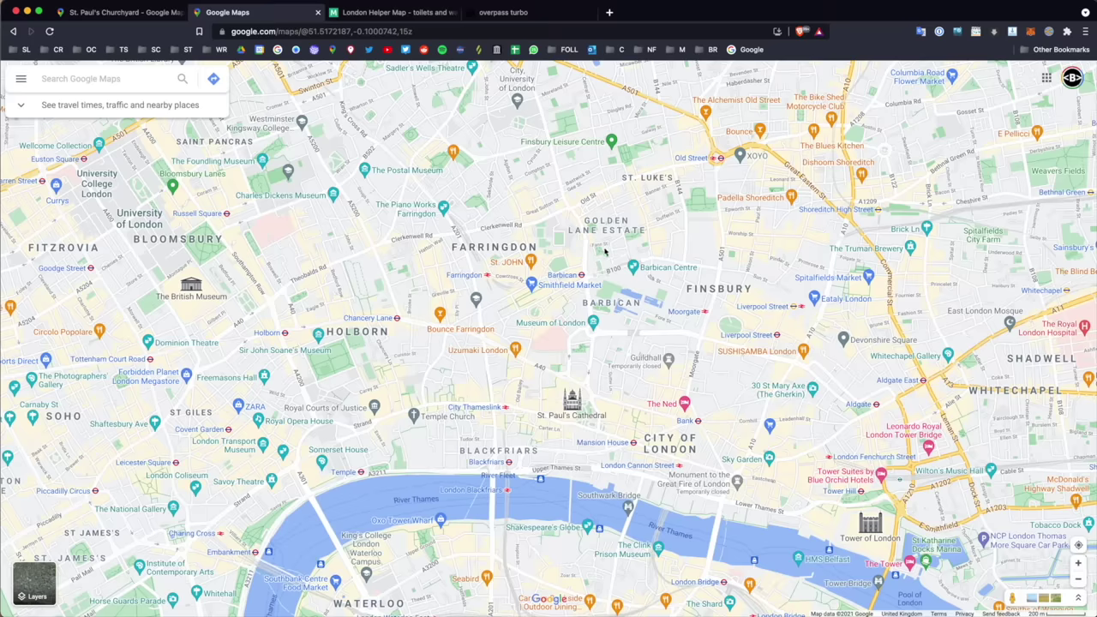
# Step: Examine the place markers around Farringdon, Barbican and Old Street on the Google Maps base map
pyautogui.scroll(3, 604, 250)
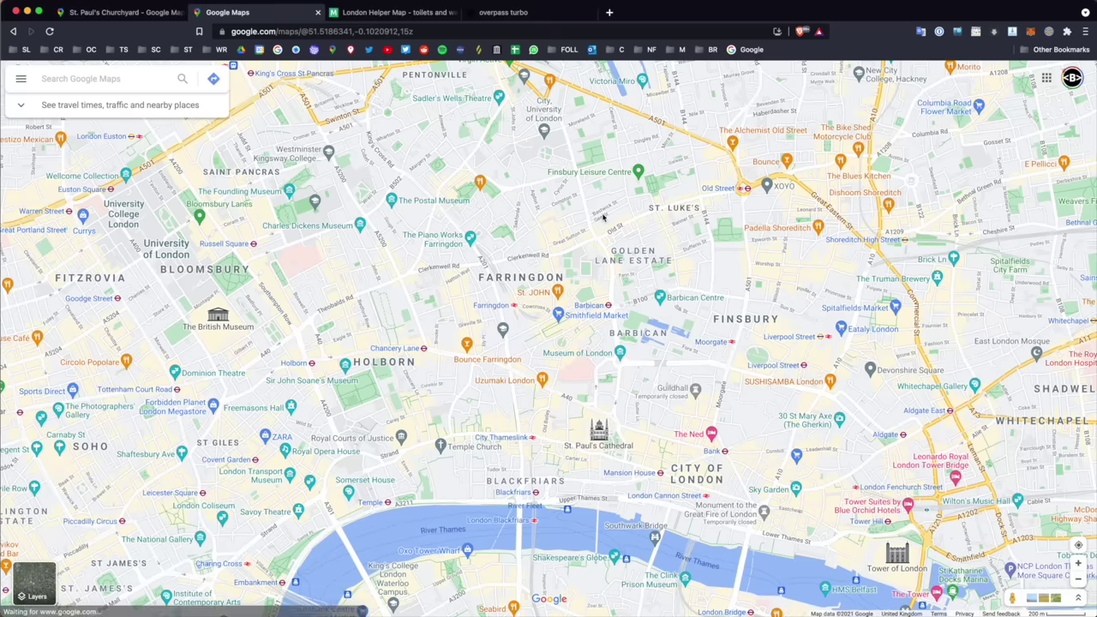
pyautogui.scroll(4, 603, 217)
pyautogui.scroll(-2, 603, 216)
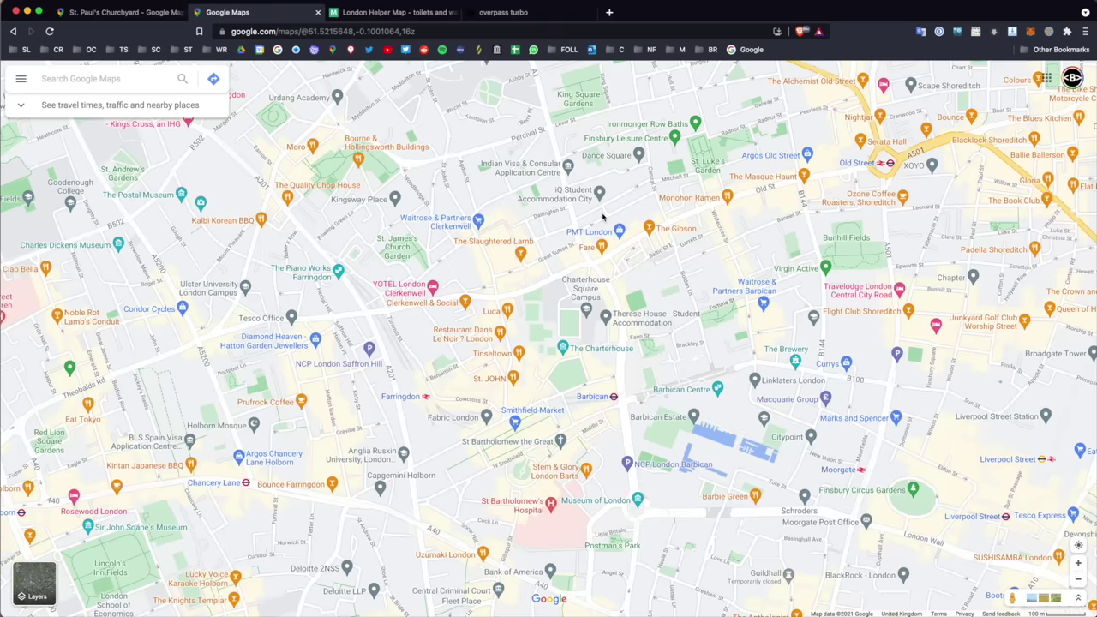
pyautogui.moveTo(688, 269); pyautogui.dragTo(676, 272)
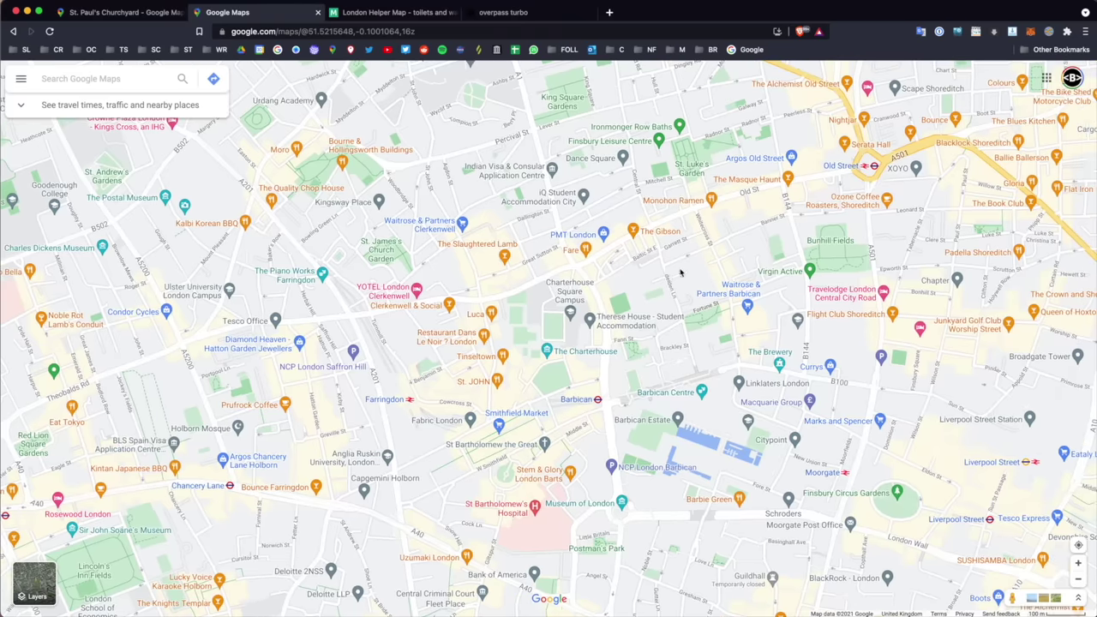
pyautogui.moveTo(765, 251); pyautogui.dragTo(730, 265)
pyautogui.hscroll(3, 729, 265)
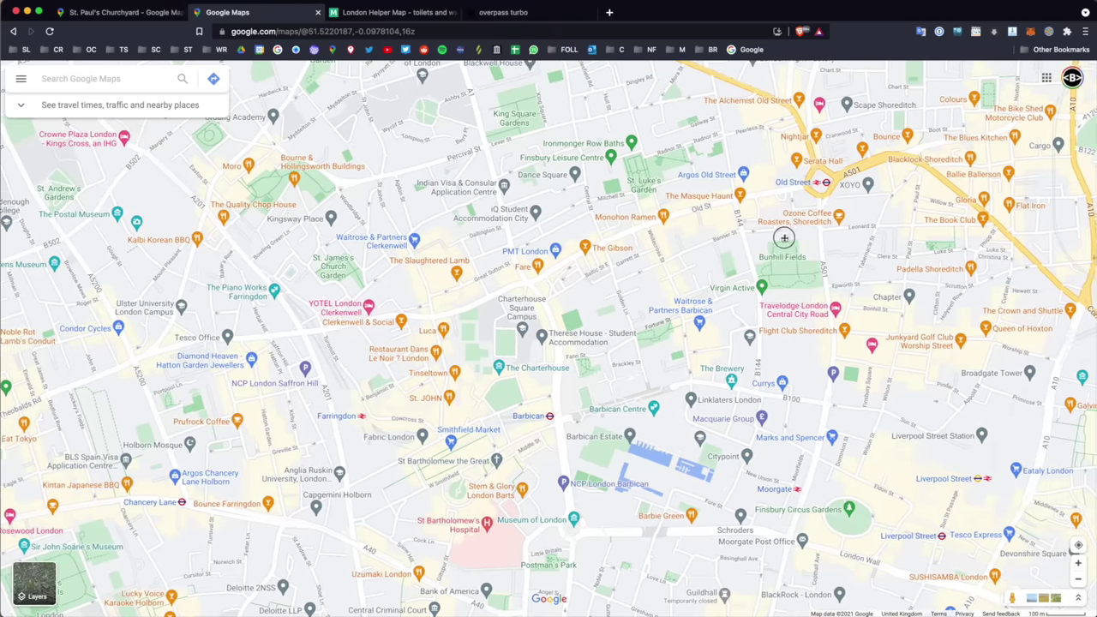
pyautogui.hscroll(2, 857, 240)
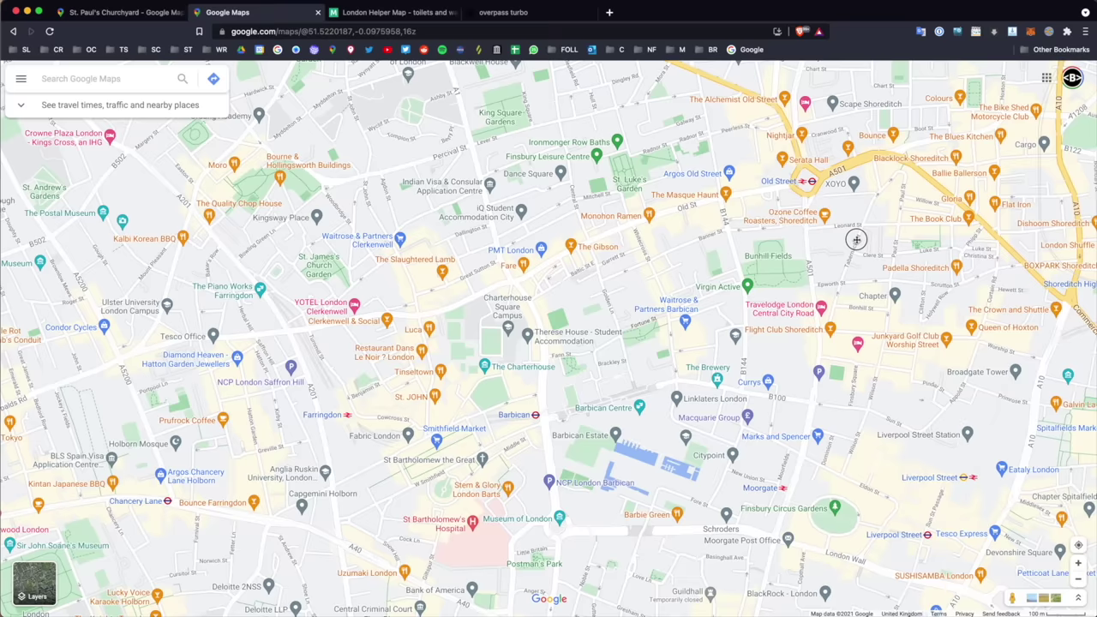
pyautogui.scroll(-5, 856, 240)
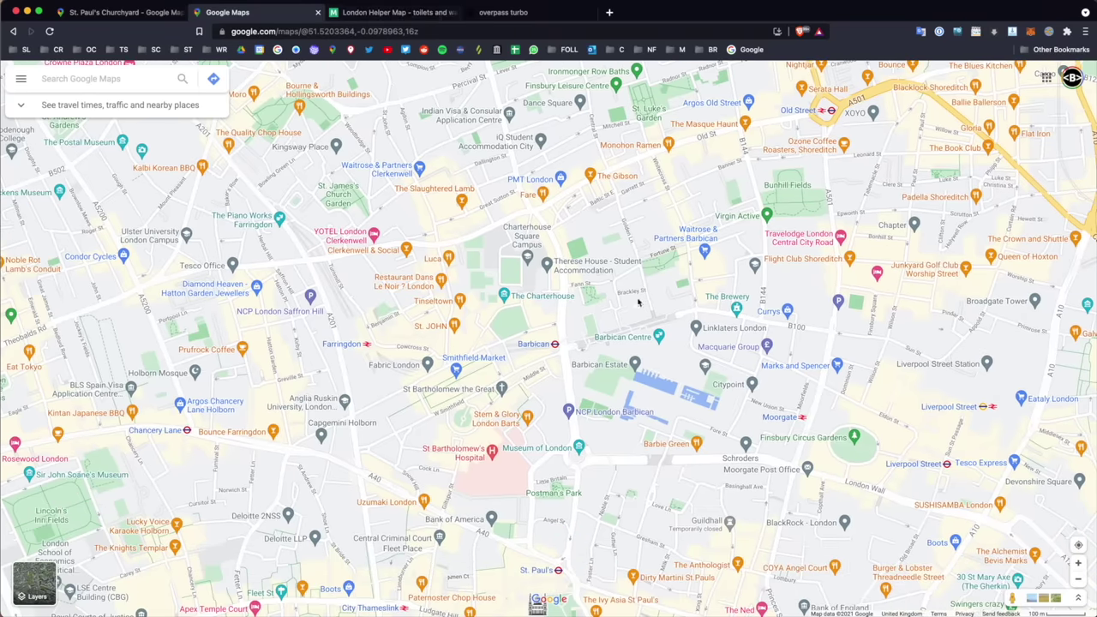
pyautogui.scroll(-1, 639, 294)
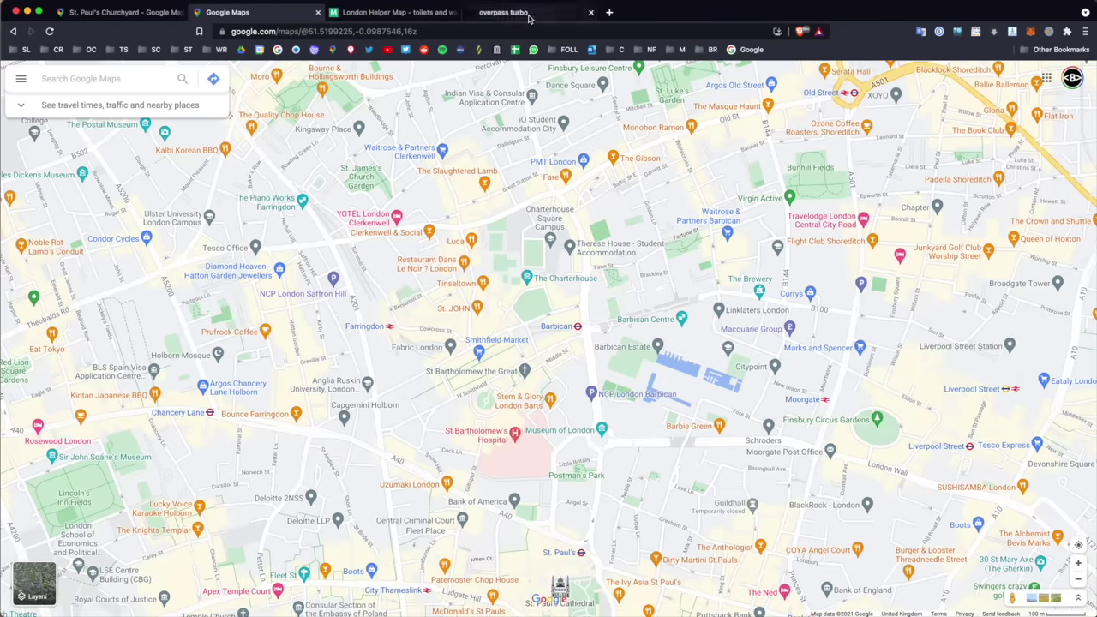
# Step: Switch to overpass turbo and bring the map in on central London around Blackfriars and the Thames
pyautogui.click(528, 18)
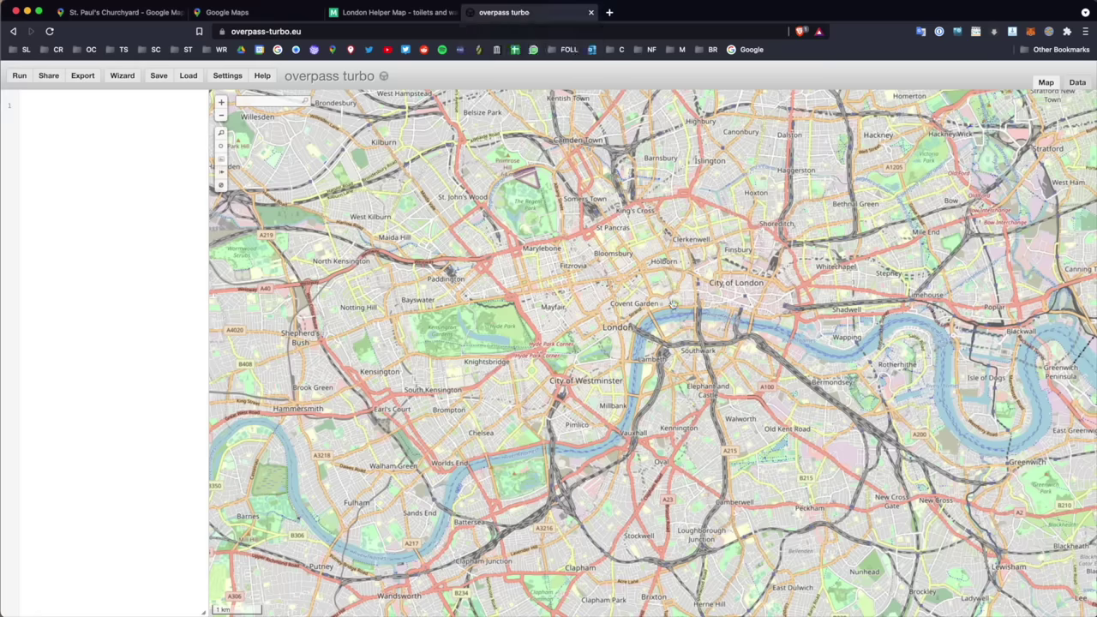
pyautogui.moveTo(707, 312); pyautogui.dragTo(698, 319)
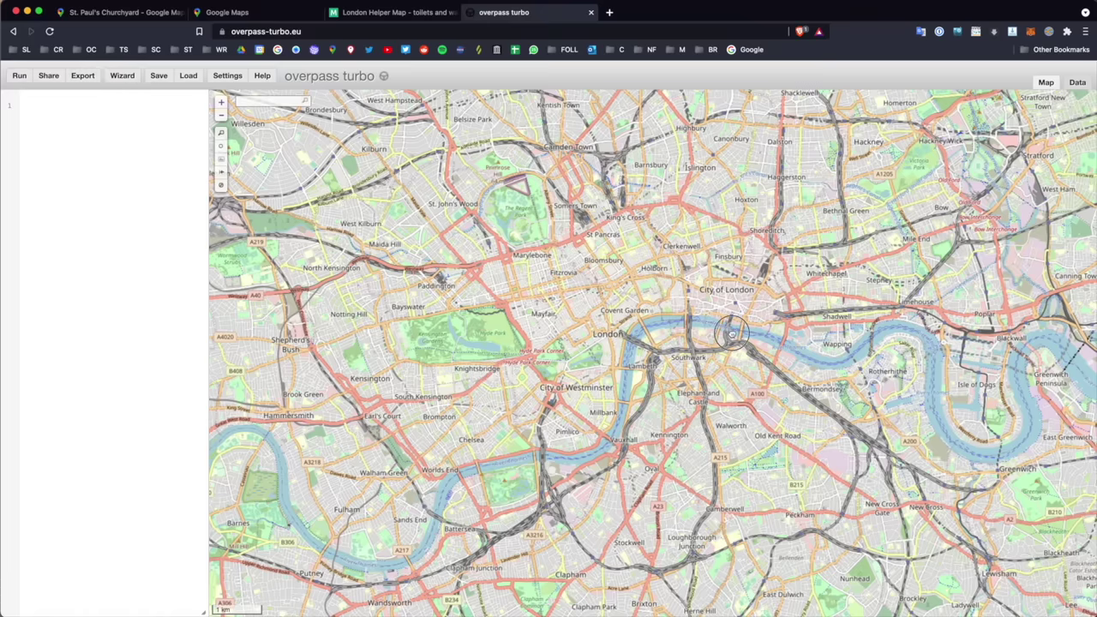
pyautogui.moveTo(739, 340); pyautogui.dragTo(704, 319)
pyautogui.scroll(2, 705, 319)
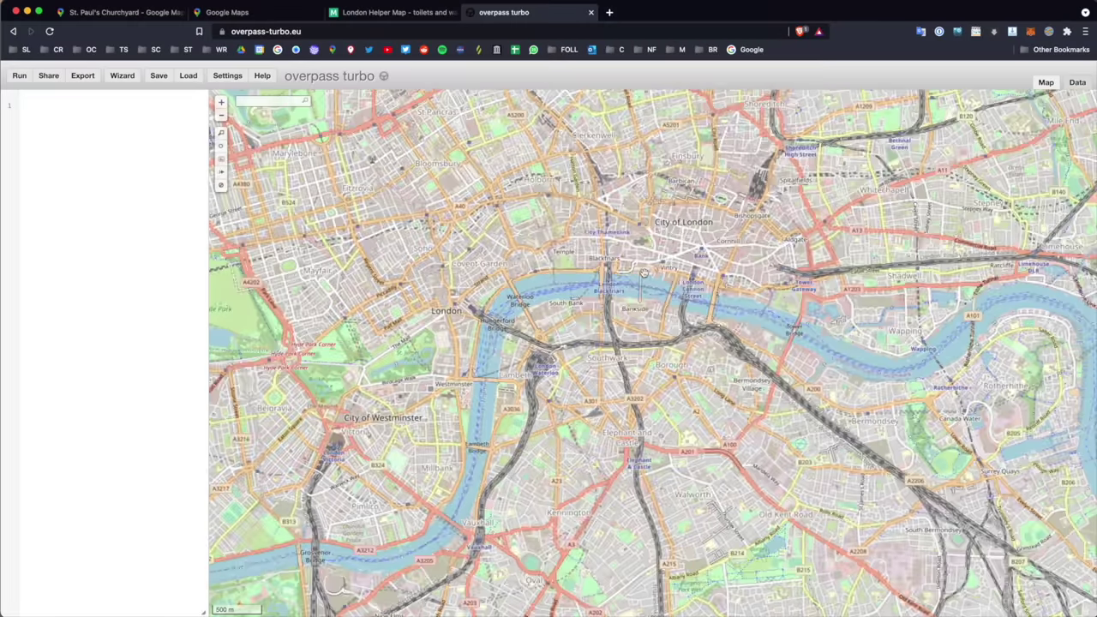
pyautogui.moveTo(645, 271); pyautogui.dragTo(655, 296)
pyautogui.scroll(2, 654, 297)
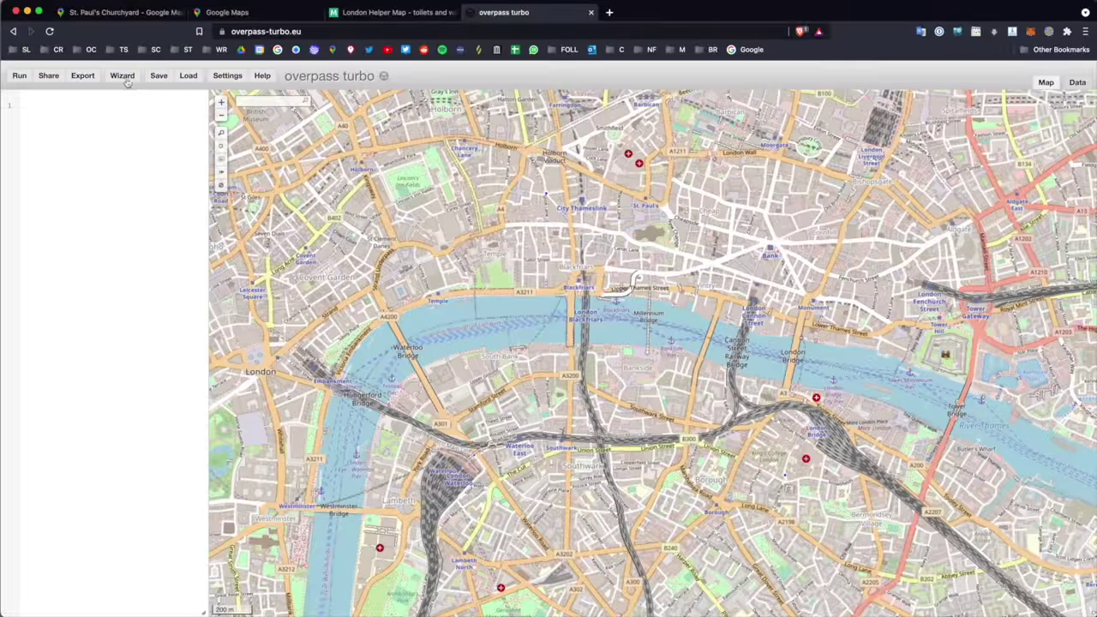
# Step: Open the Query Wizard and look over its highway and tourism usage examples
pyautogui.click(123, 76)
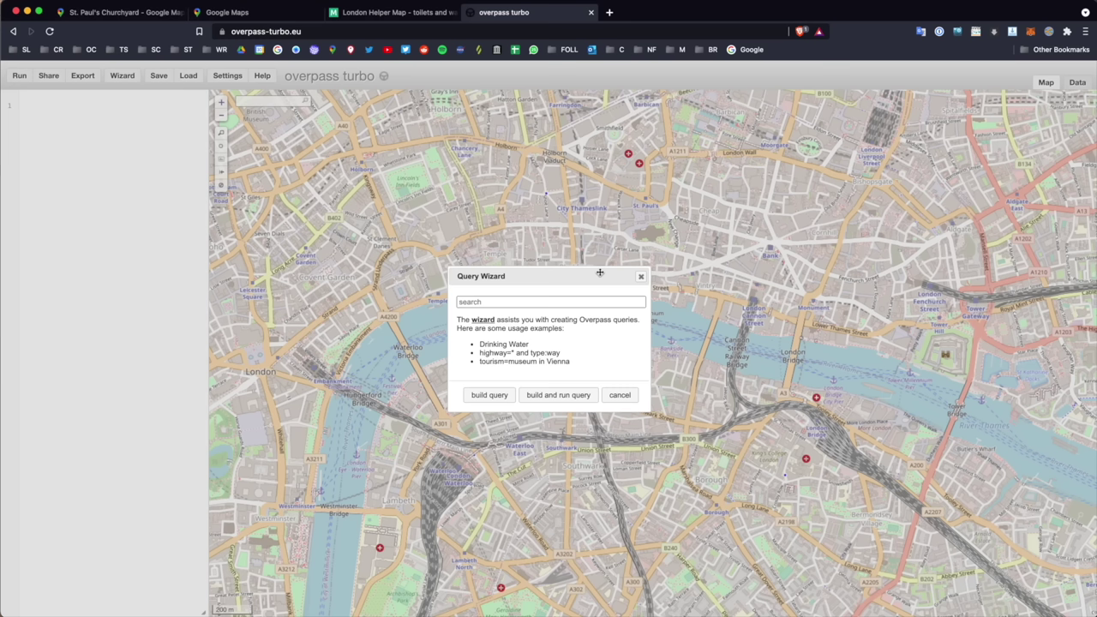
pyautogui.click(583, 301)
pyautogui.write('"')
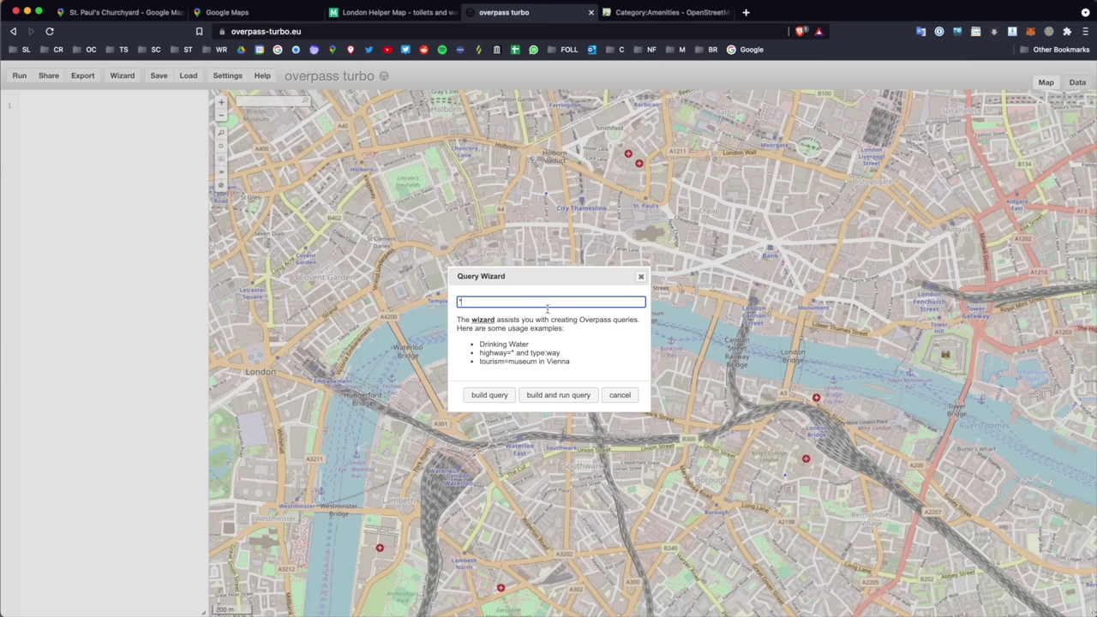
pyautogui.doubleClick(482, 352)
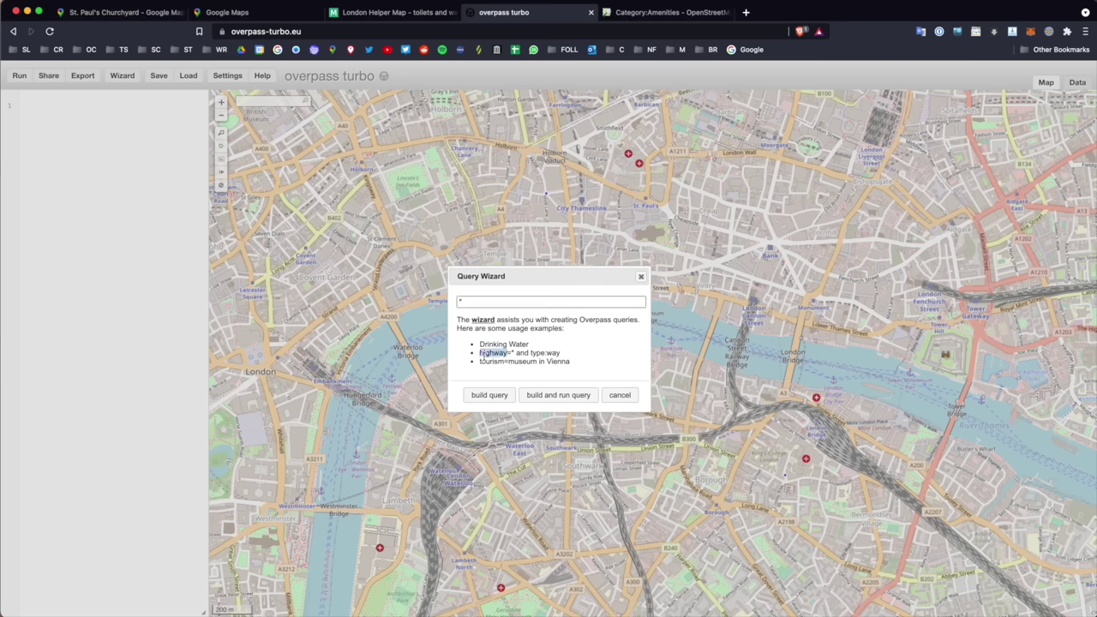
pyautogui.doubleClick(486, 362)
pyautogui.click(519, 376)
# Step: Switch to the OpenStreetMap Wiki page Category:Amenities and examine its list of amenity tags and the number of pages
pyautogui.click(651, 19)
pyautogui.click(652, 17)
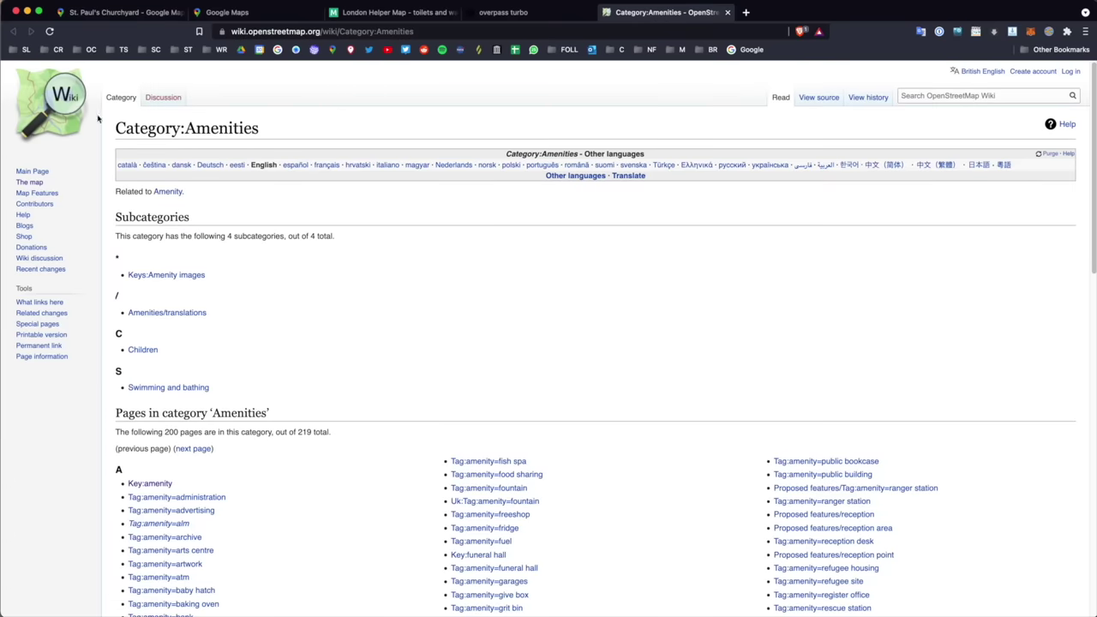
pyautogui.scroll(-3, 291, 291)
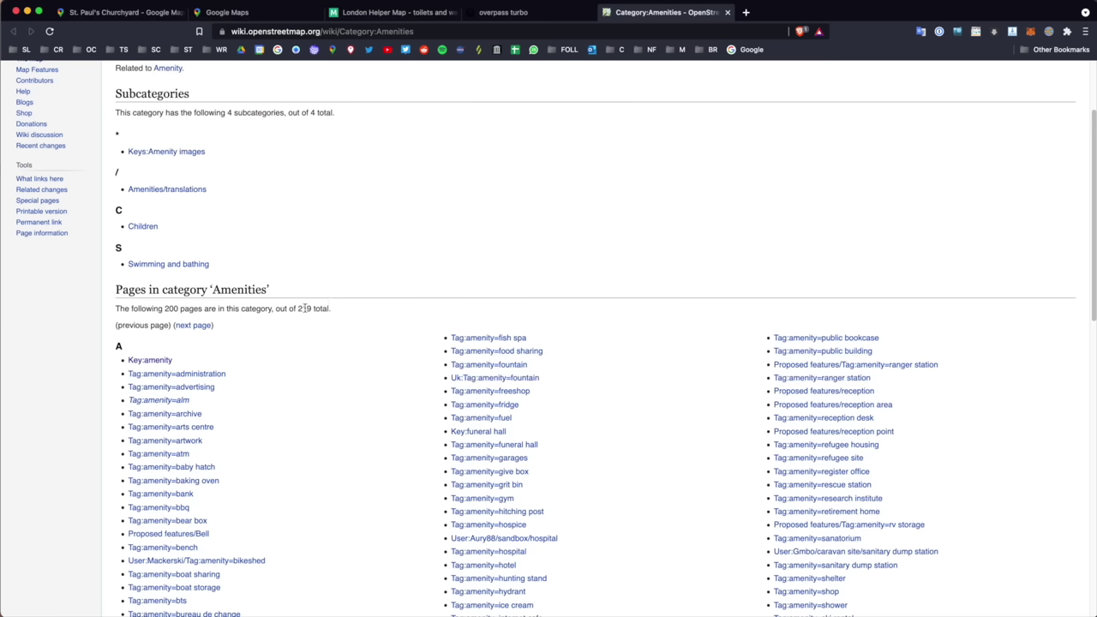
pyautogui.doubleClick(305, 308)
pyautogui.click(261, 329)
pyautogui.scroll(-1, 336, 327)
pyautogui.scroll(-1, 336, 327)
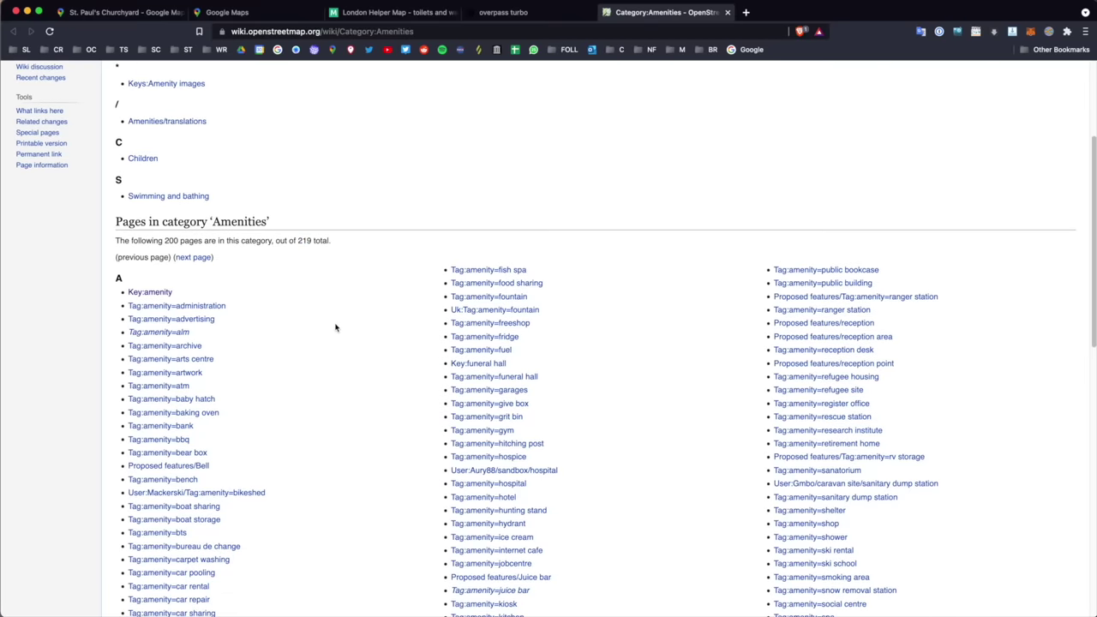
pyautogui.scroll(-3, 336, 327)
pyautogui.scroll(3, 336, 327)
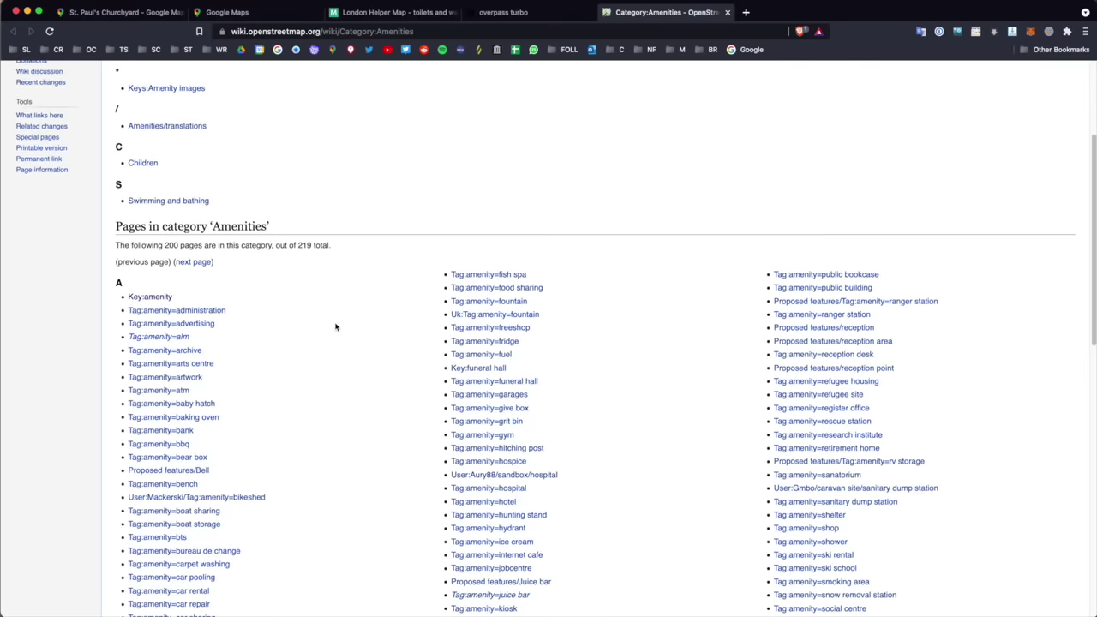
pyautogui.scroll(3, 320, 267)
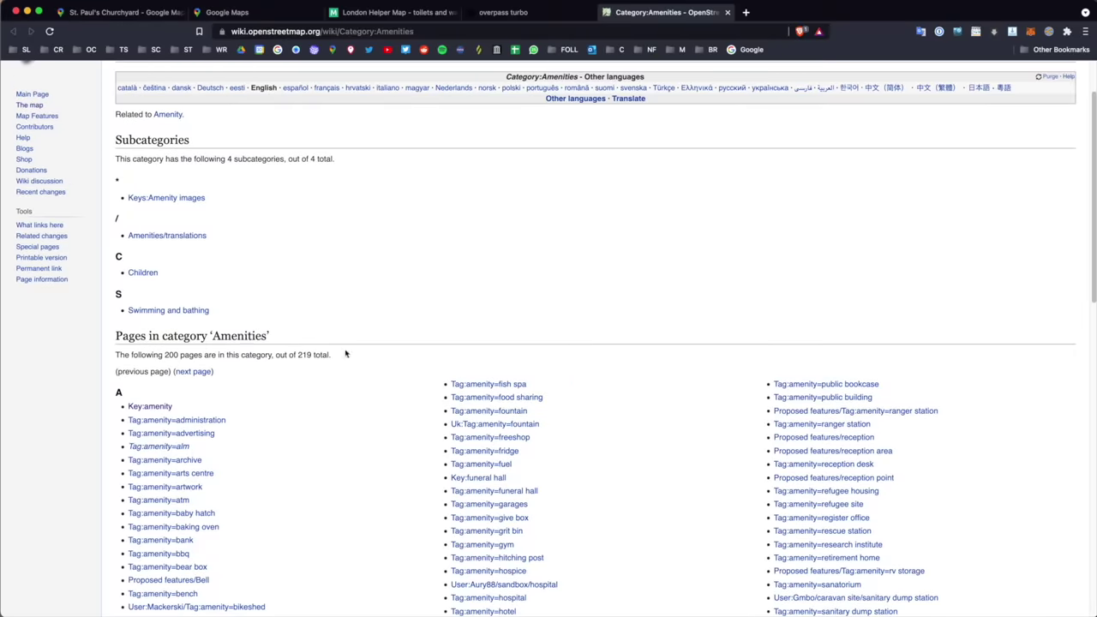
pyautogui.scroll(-15, 345, 354)
pyautogui.scroll(8, 345, 354)
pyautogui.scroll(-8, 345, 354)
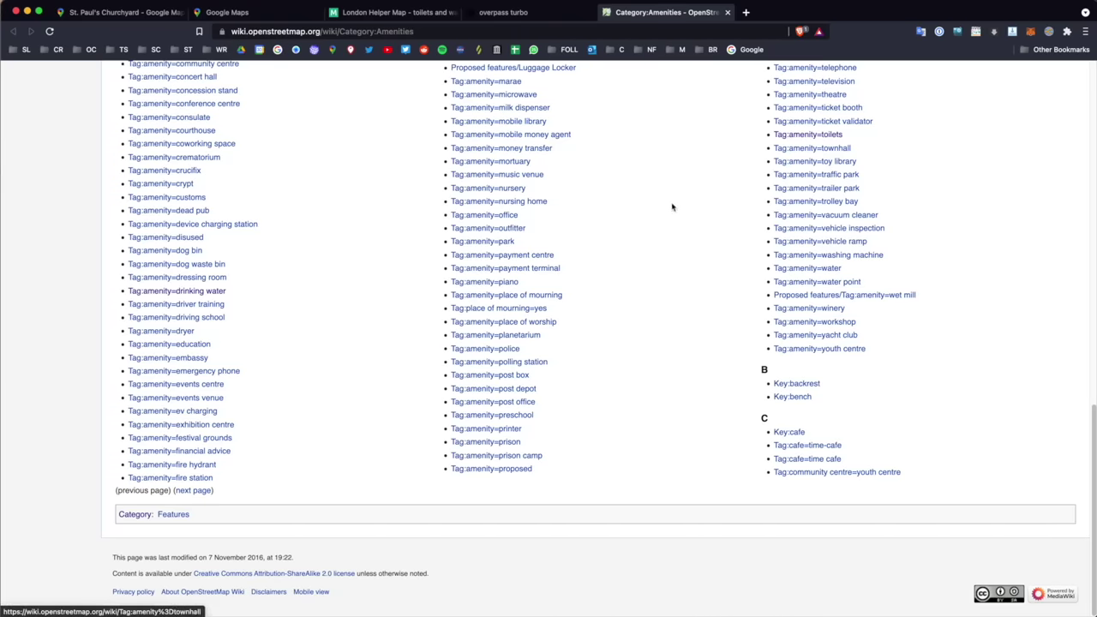
pyautogui.scroll(15, 672, 207)
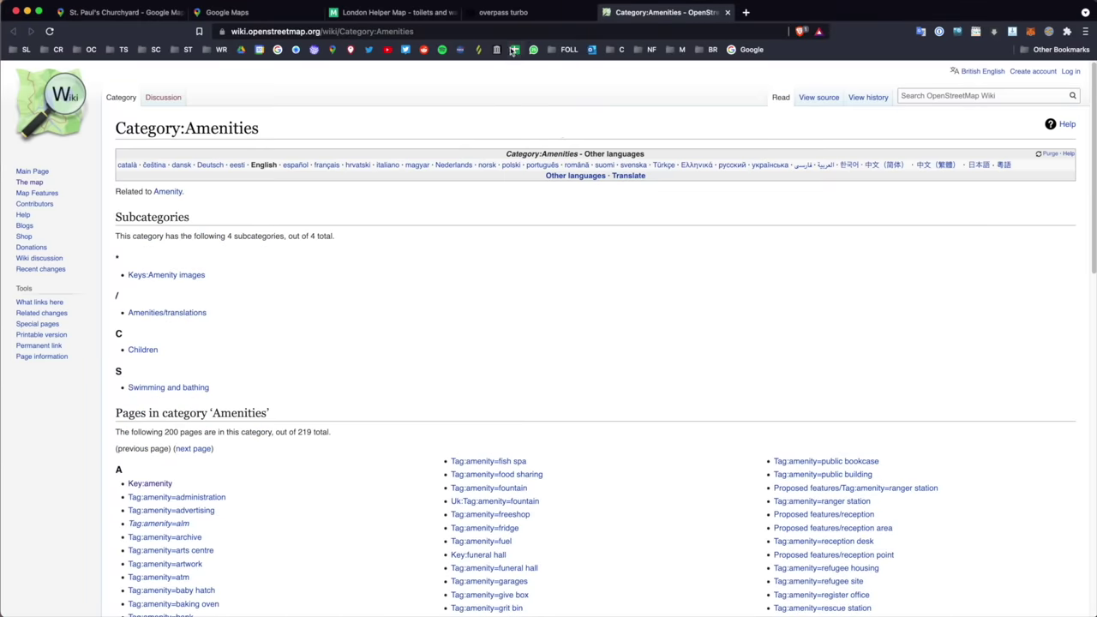
# Step: Search the amenities page for "water" to locate the drinking water tag and return to the Query Wizard
pyautogui.hotkey('ctrl', 'f')
pyautogui.write('water')
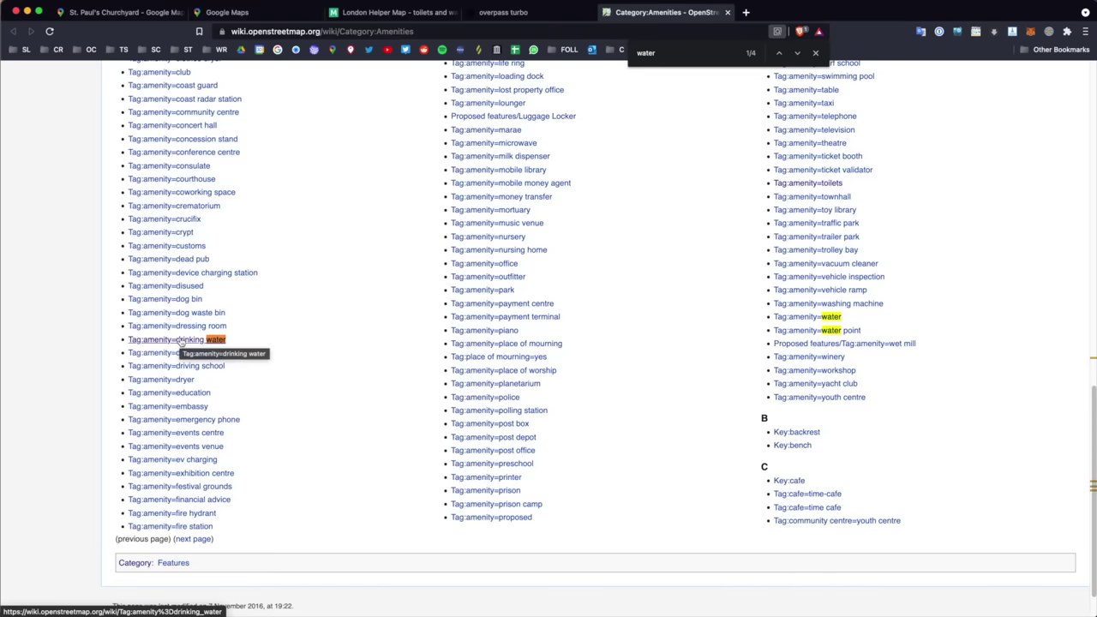
pyautogui.click(531, 14)
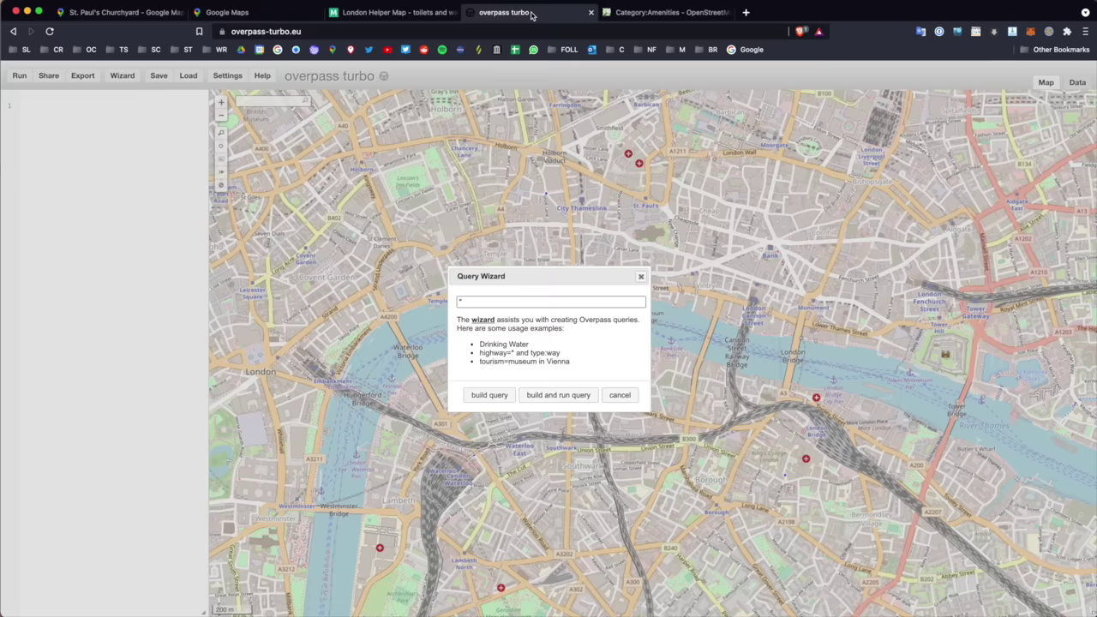
# Step: Replace the Query Wizard's search text with amenity=drinking_water in London, then build and run the query
pyautogui.click(521, 302)
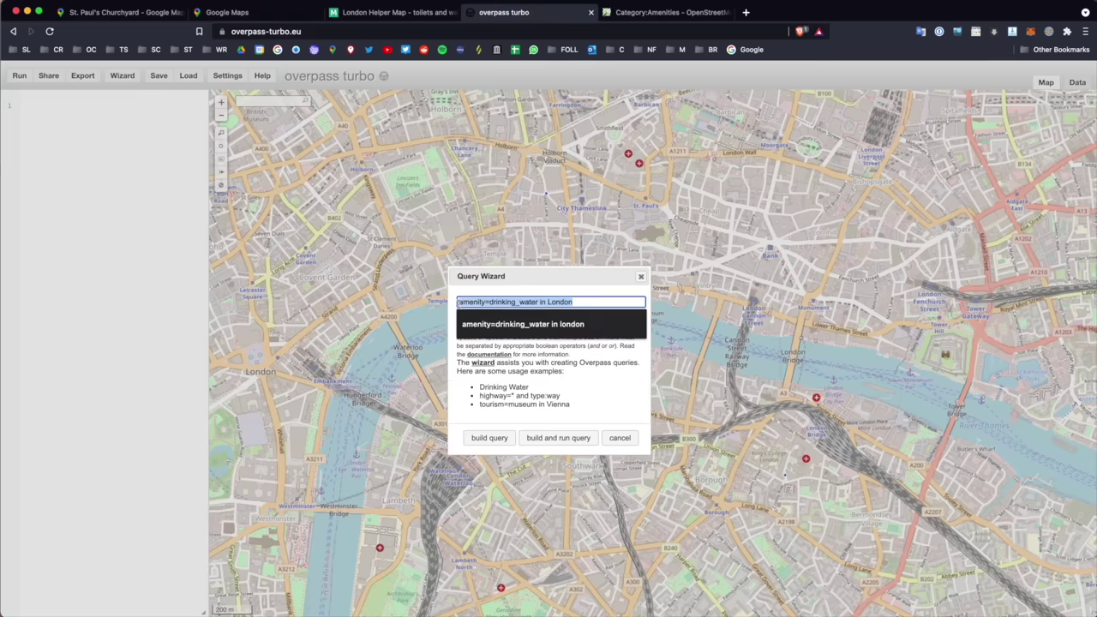
pyautogui.press('BackSpace')
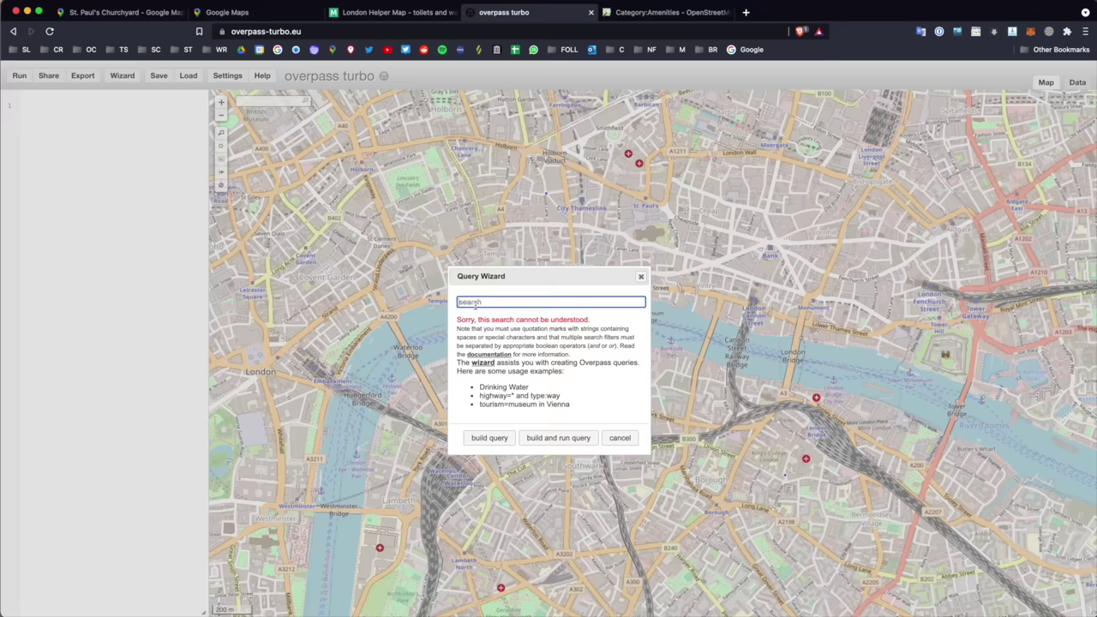
pyautogui.click(665, 11)
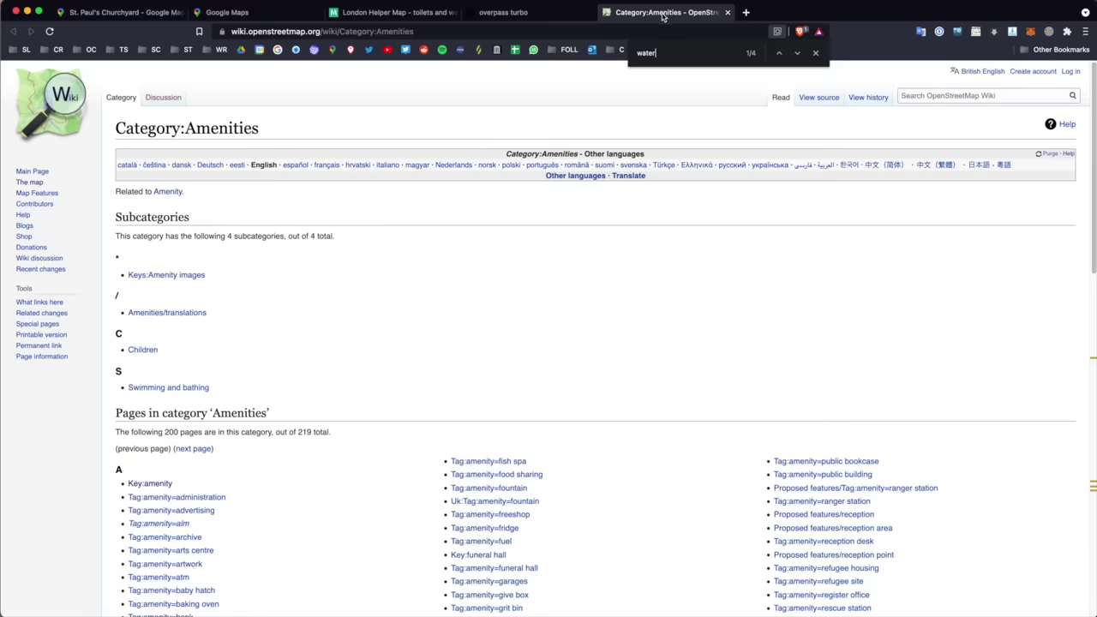
pyautogui.scroll(-4, 451, 345)
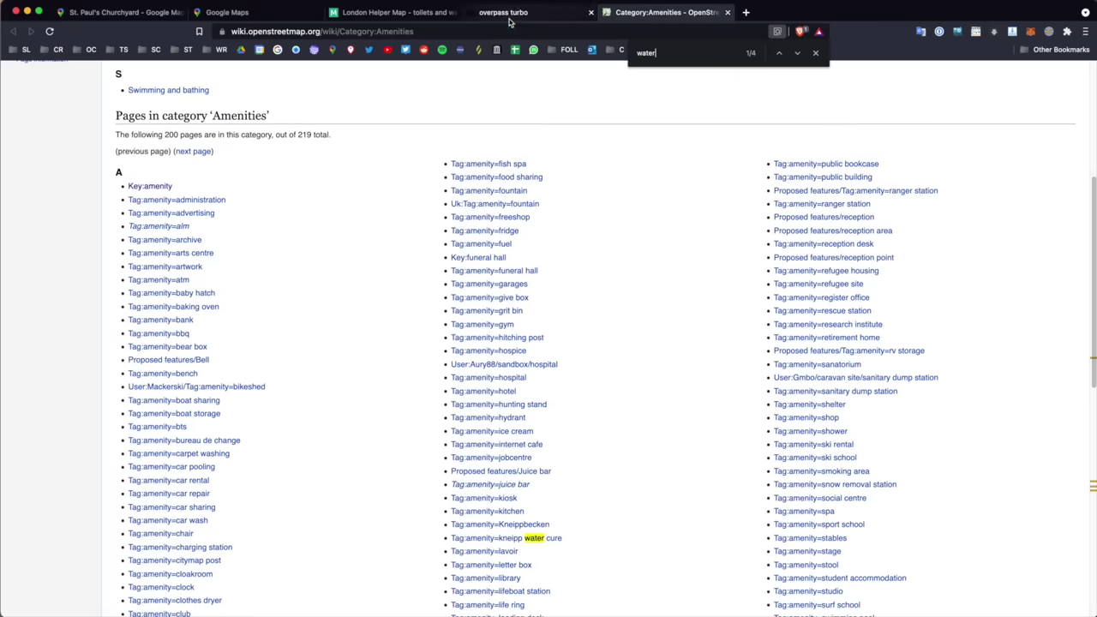
pyautogui.click(508, 14)
pyautogui.write('amenity=drinking_water in London')
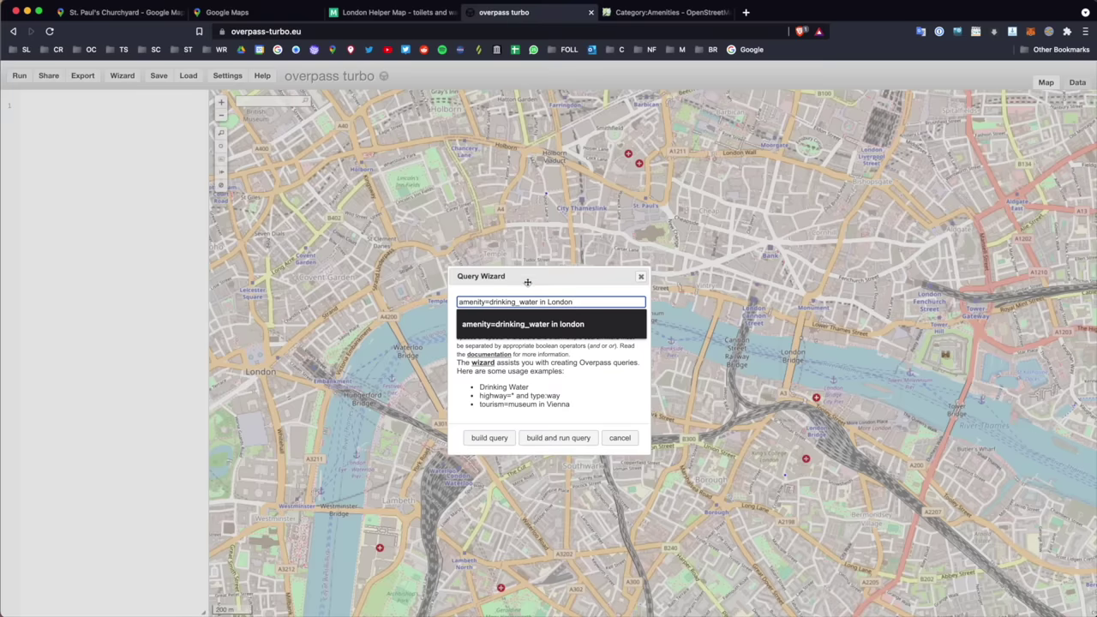
pyautogui.click(558, 438)
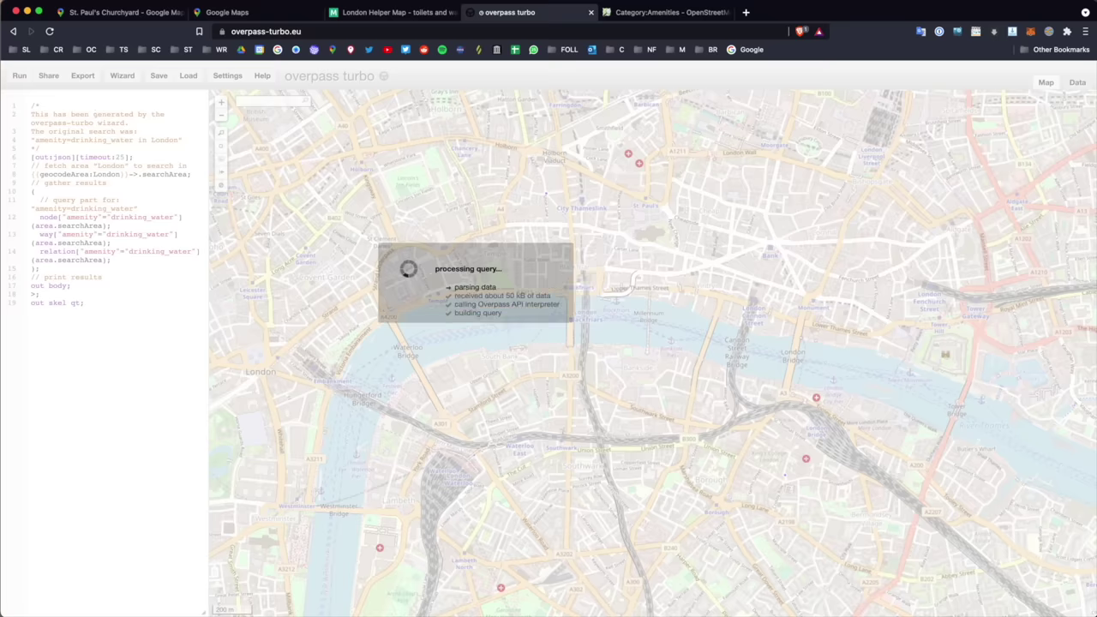
# Step: Examine how the drinking water points are spread over Greater London and central London
pyautogui.scroll(-5, 711, 354)
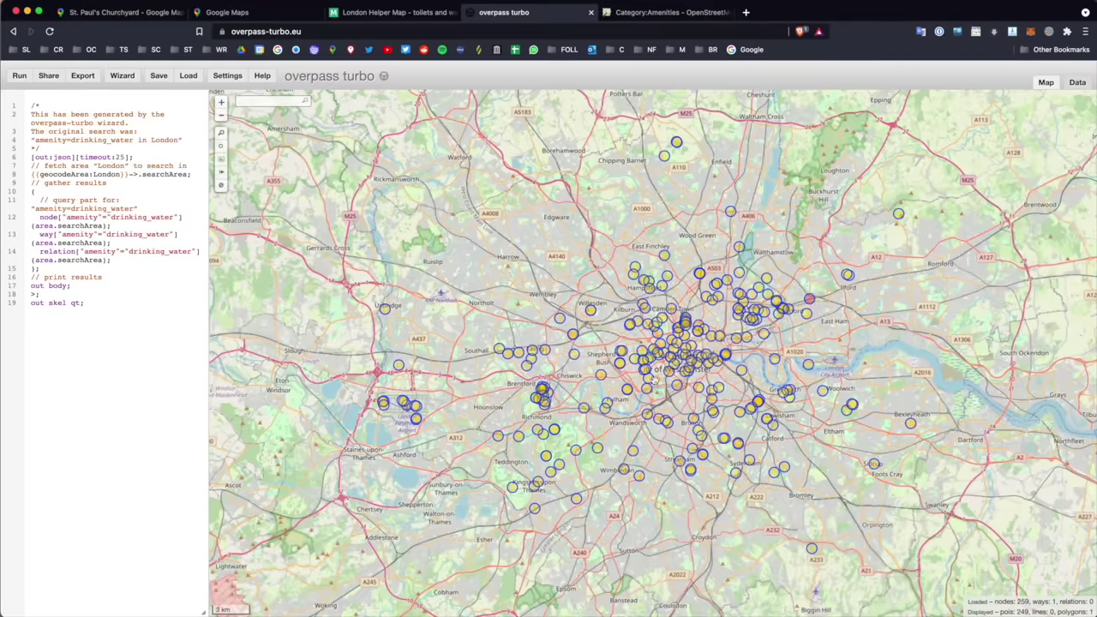
pyautogui.moveTo(615, 383); pyautogui.dragTo(595, 346)
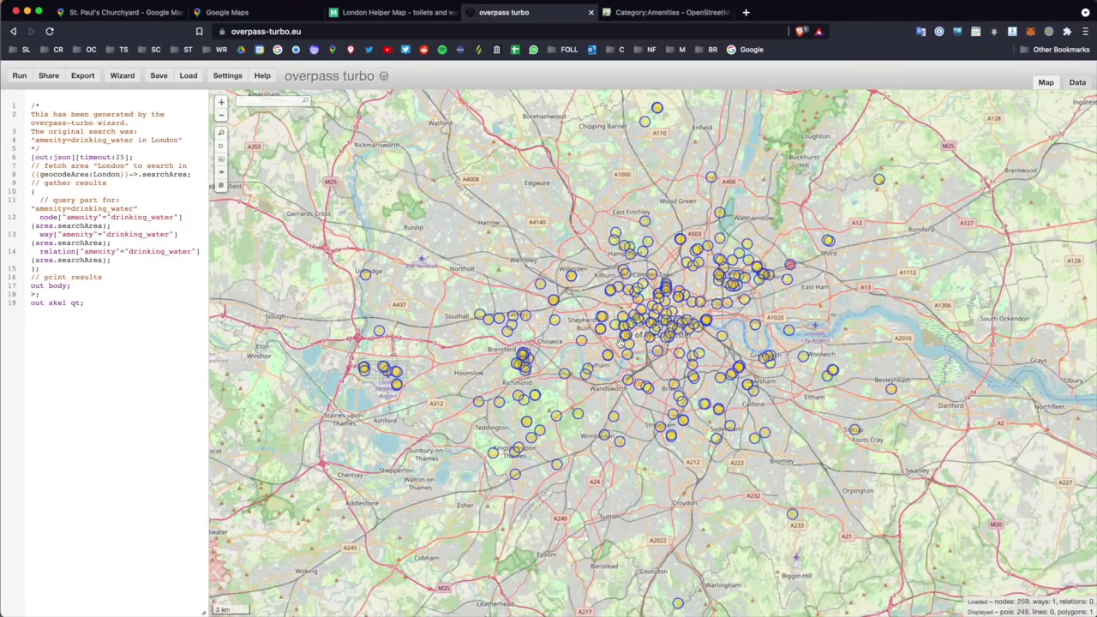
pyautogui.scroll(2, 600, 350)
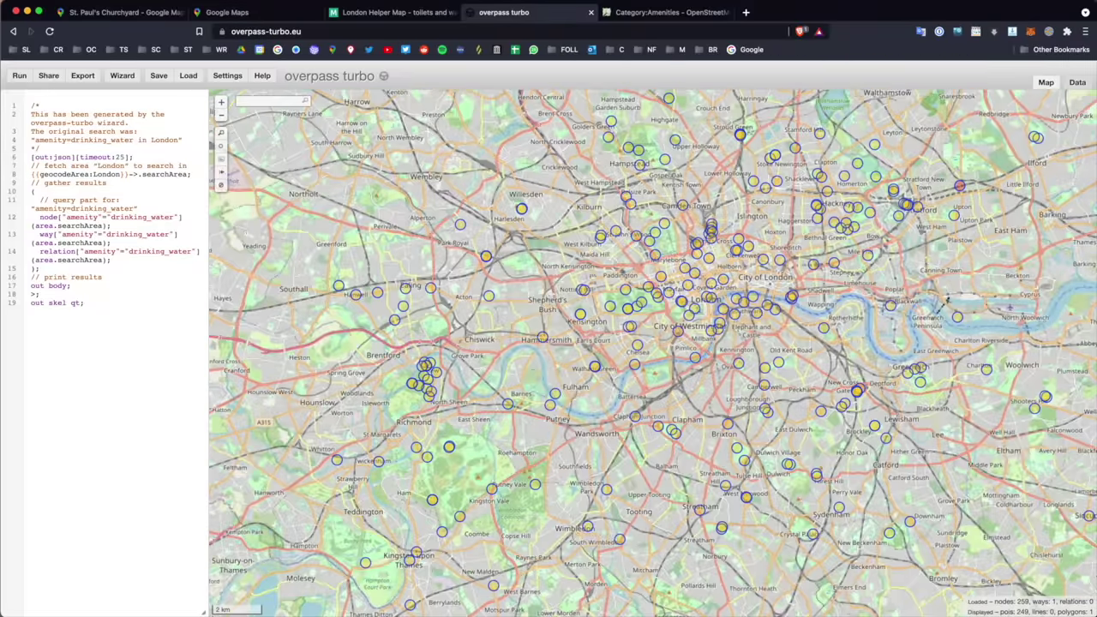
pyautogui.moveTo(759, 278); pyautogui.dragTo(739, 279)
pyautogui.scroll(8, 739, 279)
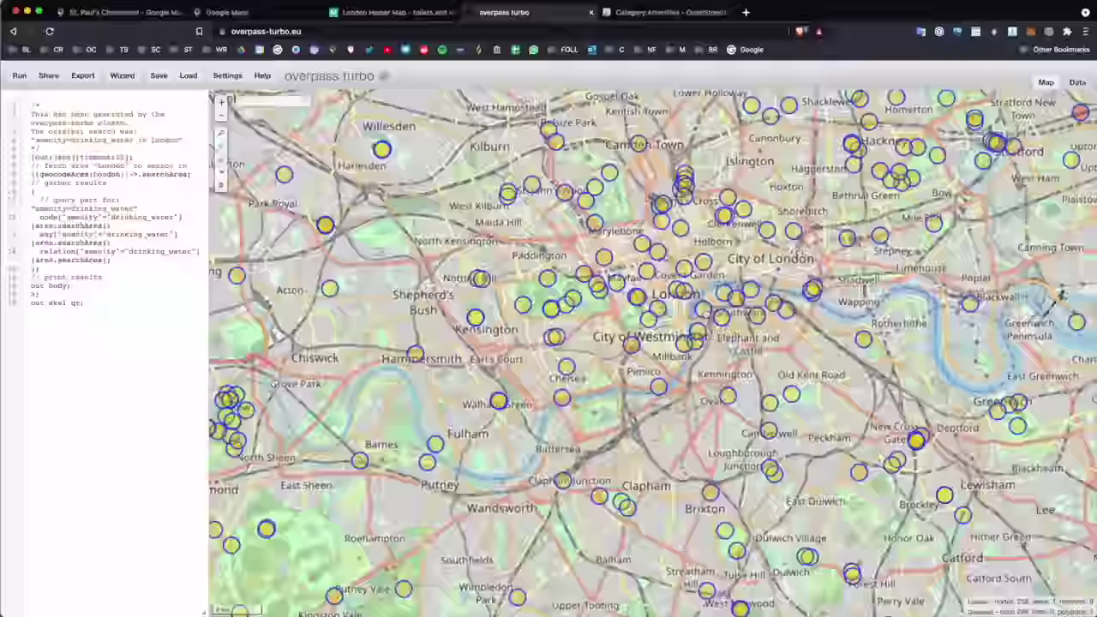
pyautogui.scroll(-8, 683, 266)
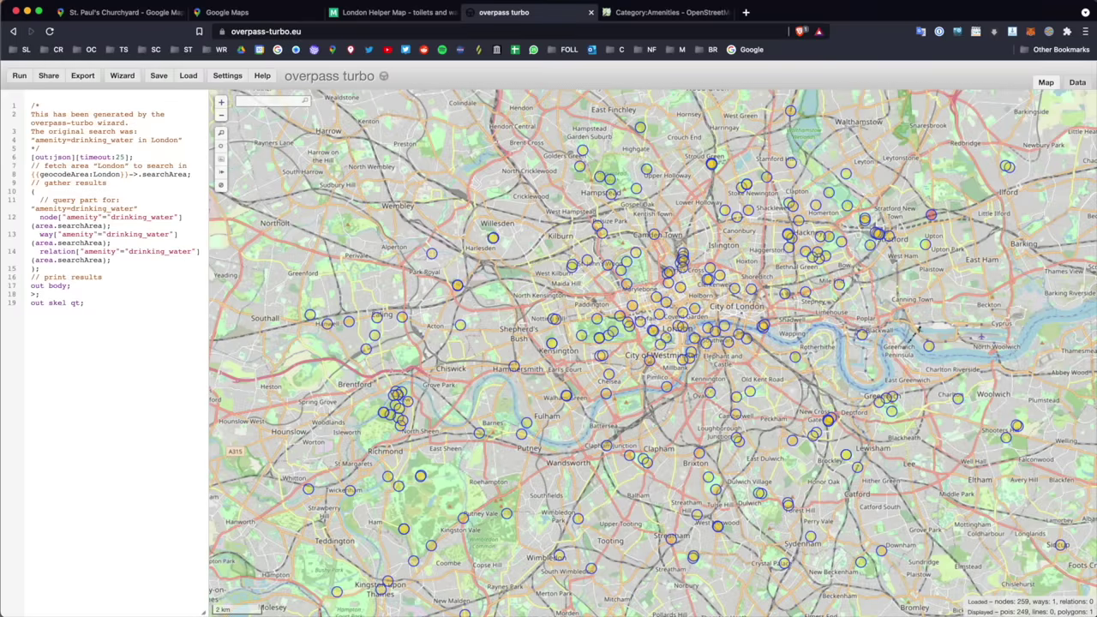
# Step: Append a {{style: }} block giving node[amenity=drinking_water] color:blue and fill-color:blue to the end of the query, and run it again
pyautogui.press('super+Tab')
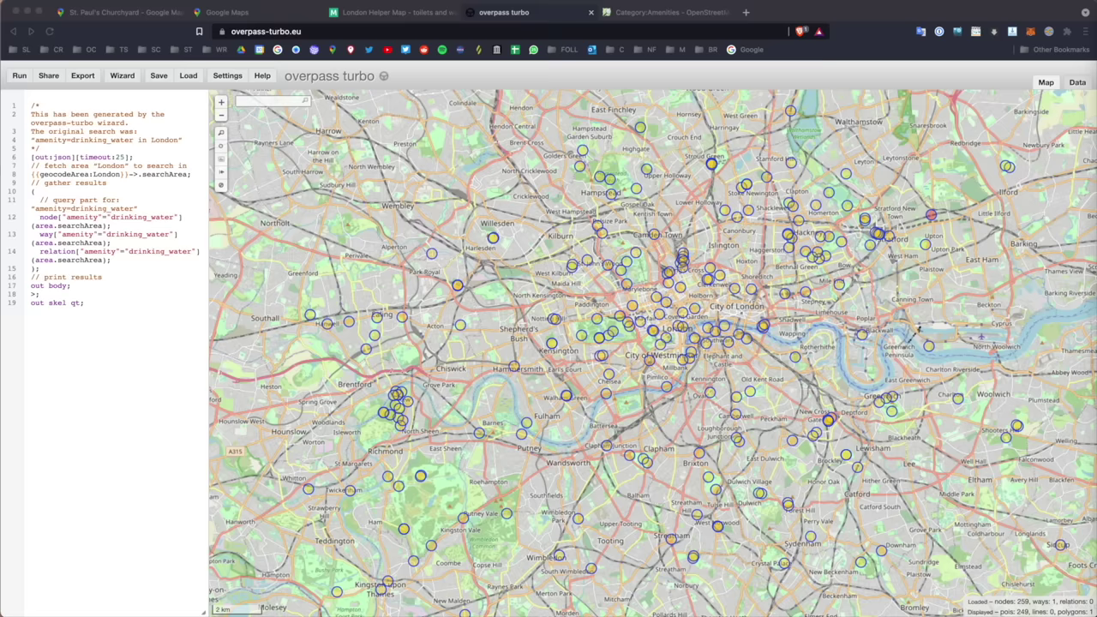
pyautogui.click(64, 336)
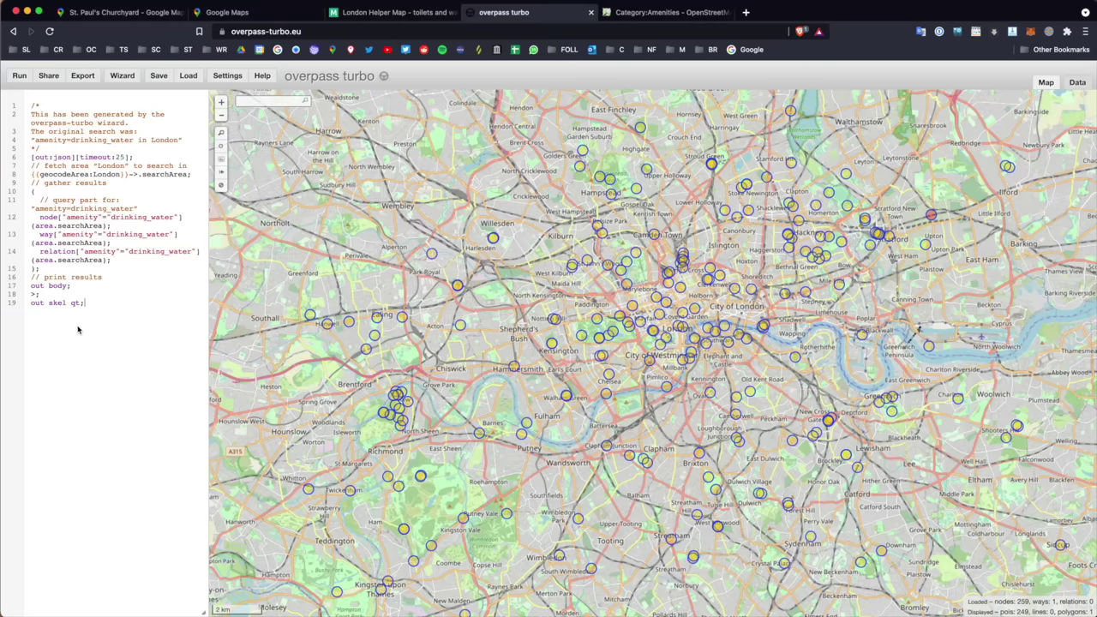
pyautogui.write('{{style:  node[amenity=drinking_water] { color:blue; fill-color:blue; } }}')
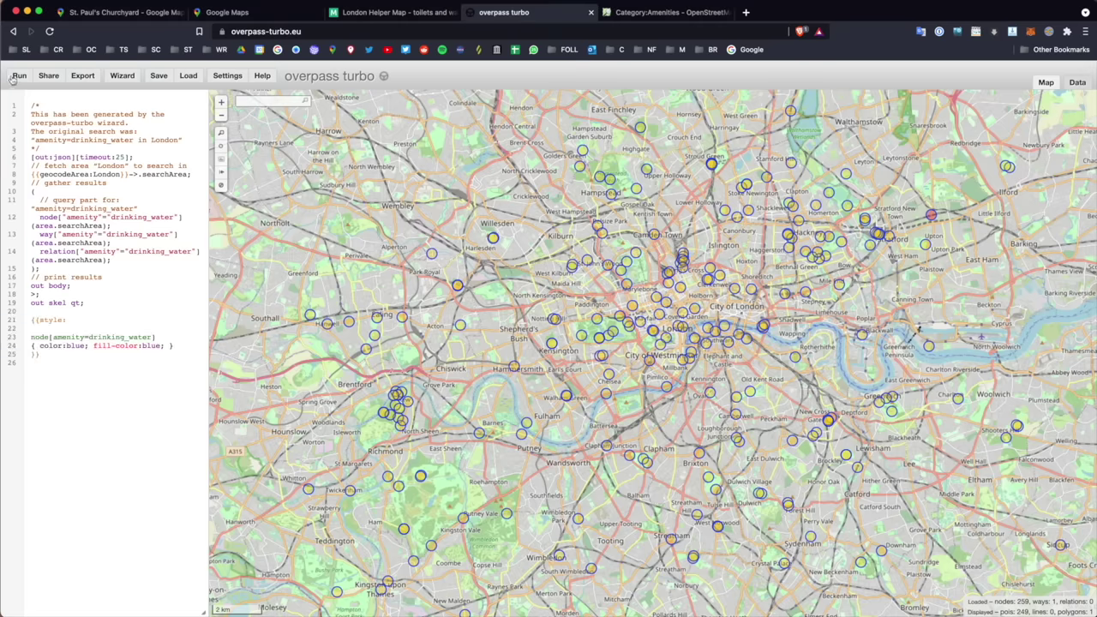
pyautogui.moveTo(59, 362); pyautogui.dragTo(28, 315)
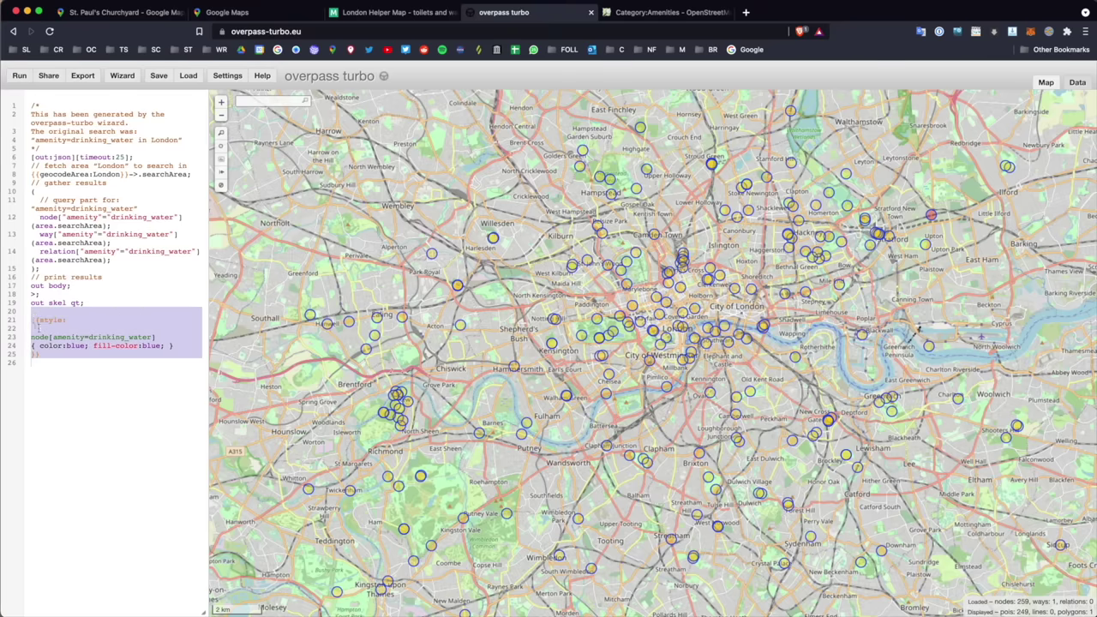
pyautogui.click(41, 322)
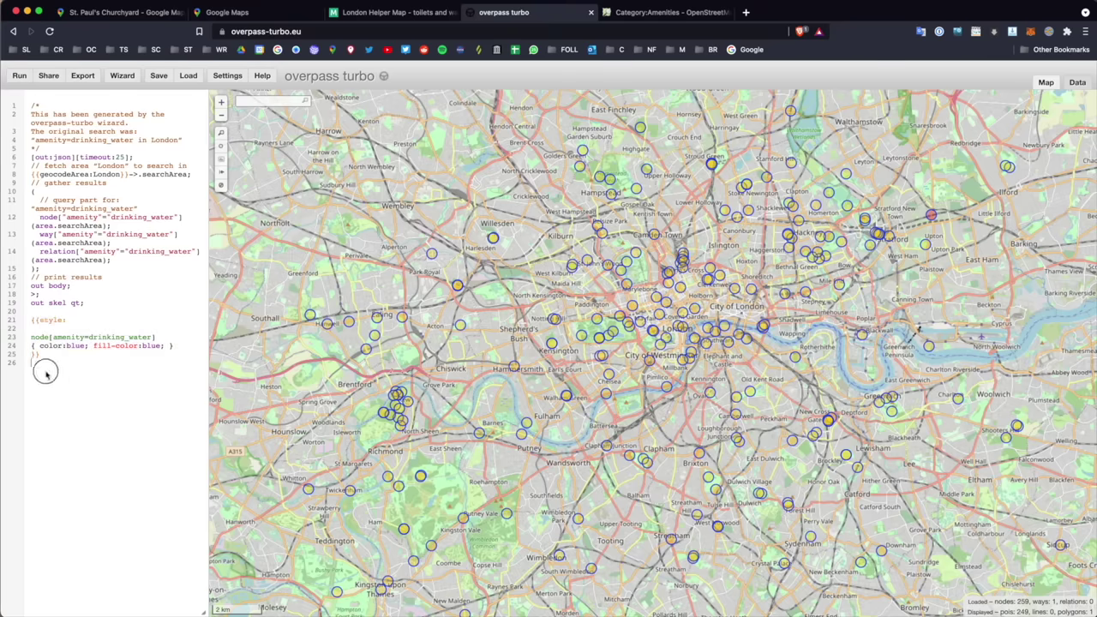
pyautogui.moveTo(37, 365); pyautogui.dragTo(26, 312)
pyautogui.click(130, 413)
pyautogui.click(19, 77)
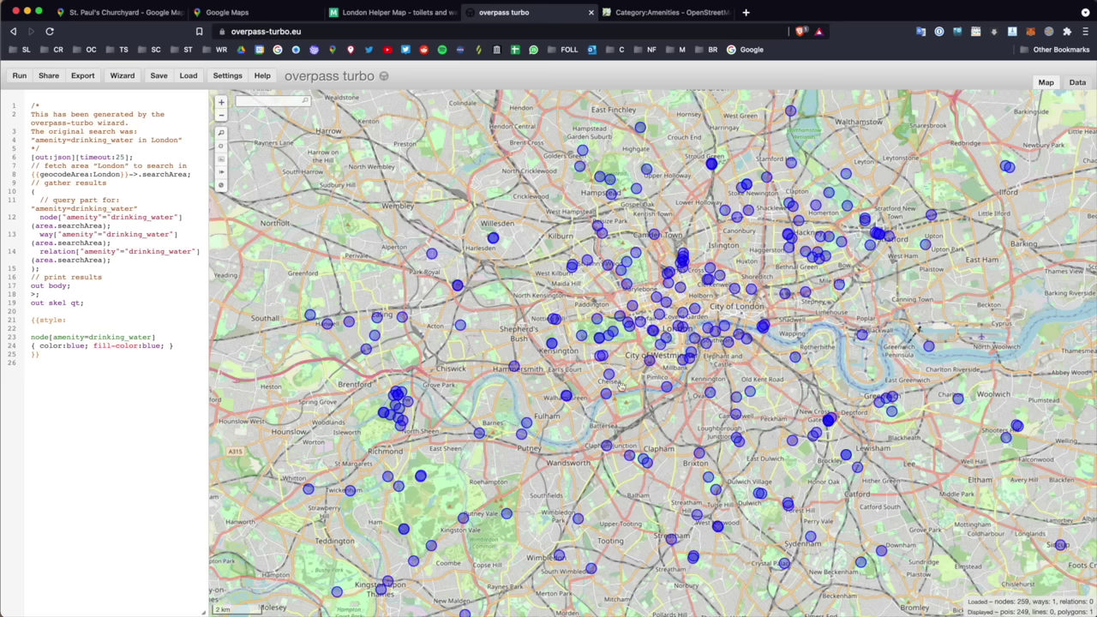
# Step: Export the drinking water query results as a KML download
pyautogui.click(83, 77)
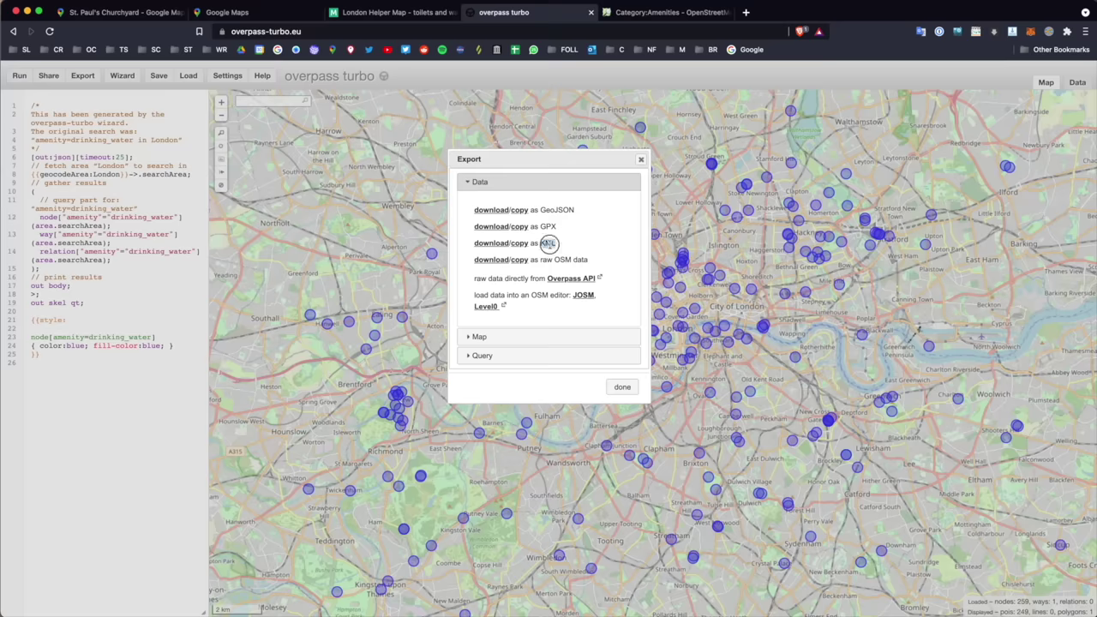
pyautogui.click(486, 245)
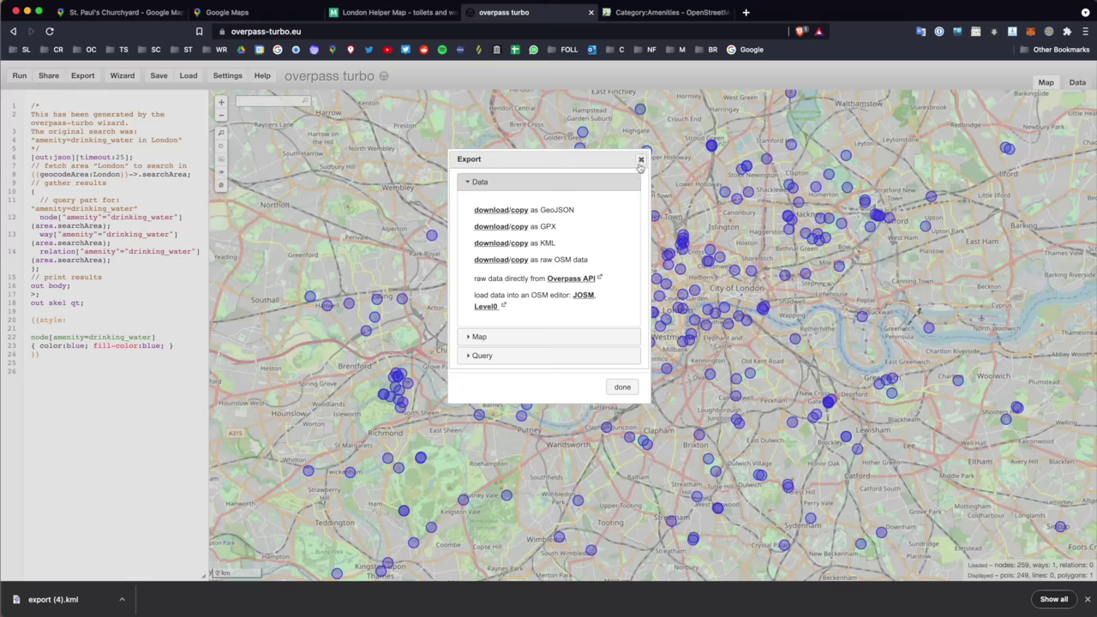
# Step: Close the export dialog, switch to Google Earth Pro and load the exported KML file into the LondonHelperMapA folder
pyautogui.click(640, 161)
pyautogui.press('super+Tab')
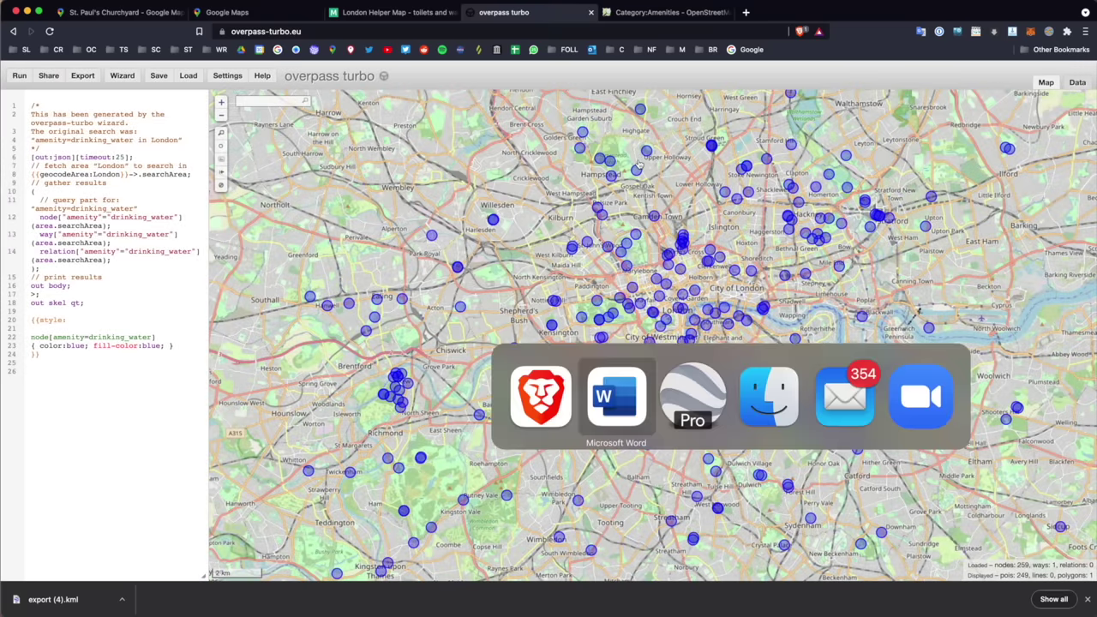
pyautogui.press('super+Tab')
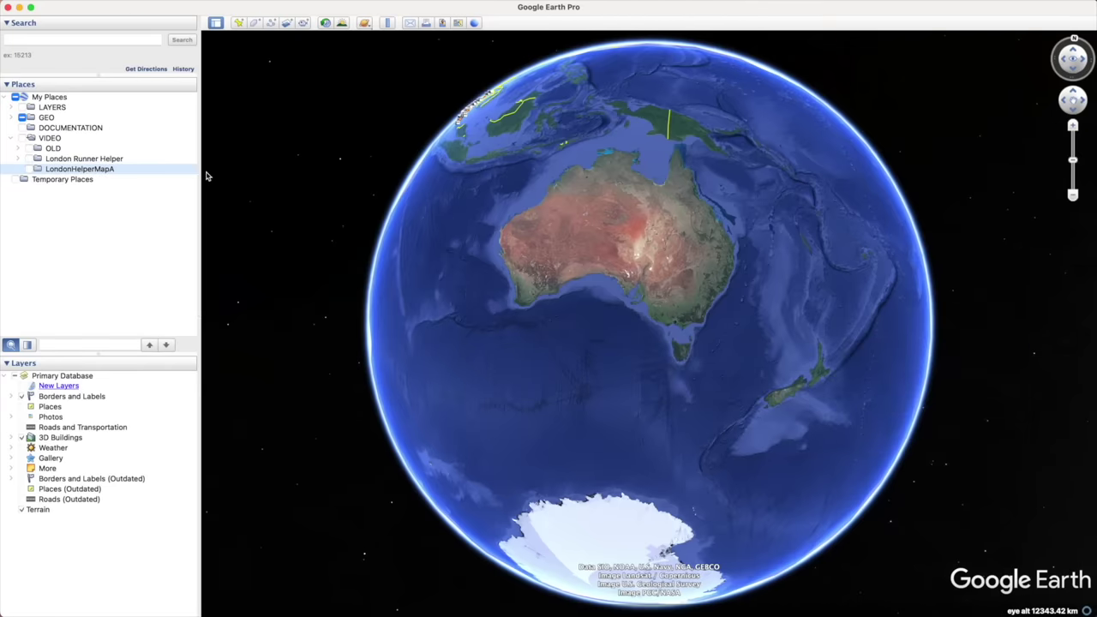
pyautogui.press('super+Tab')
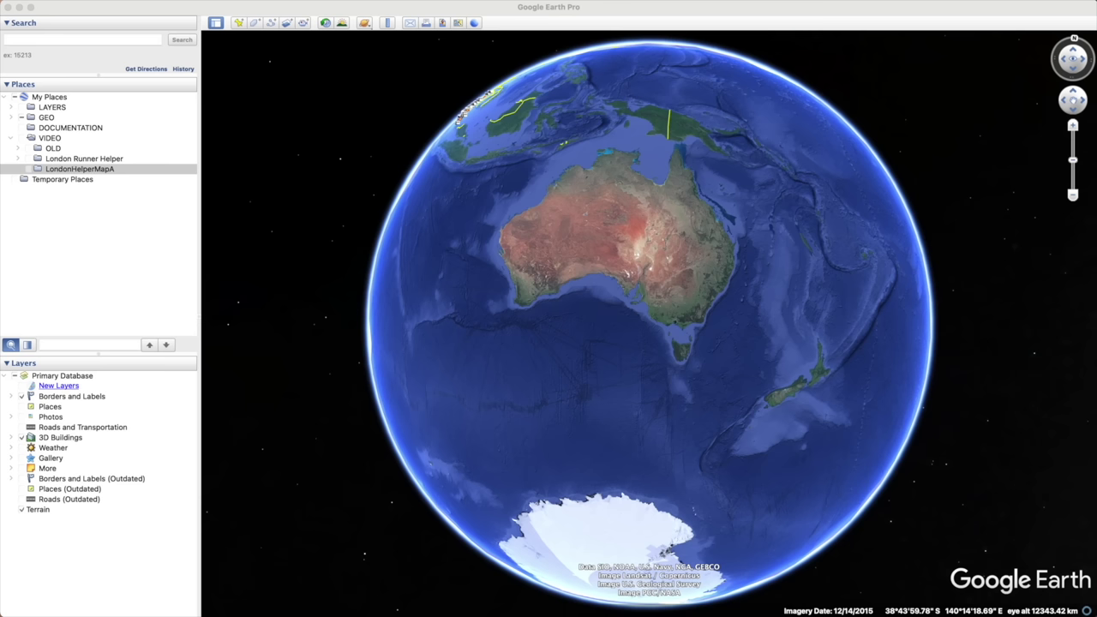
pyautogui.moveTo(443, 316); pyautogui.dragTo(56, 171)
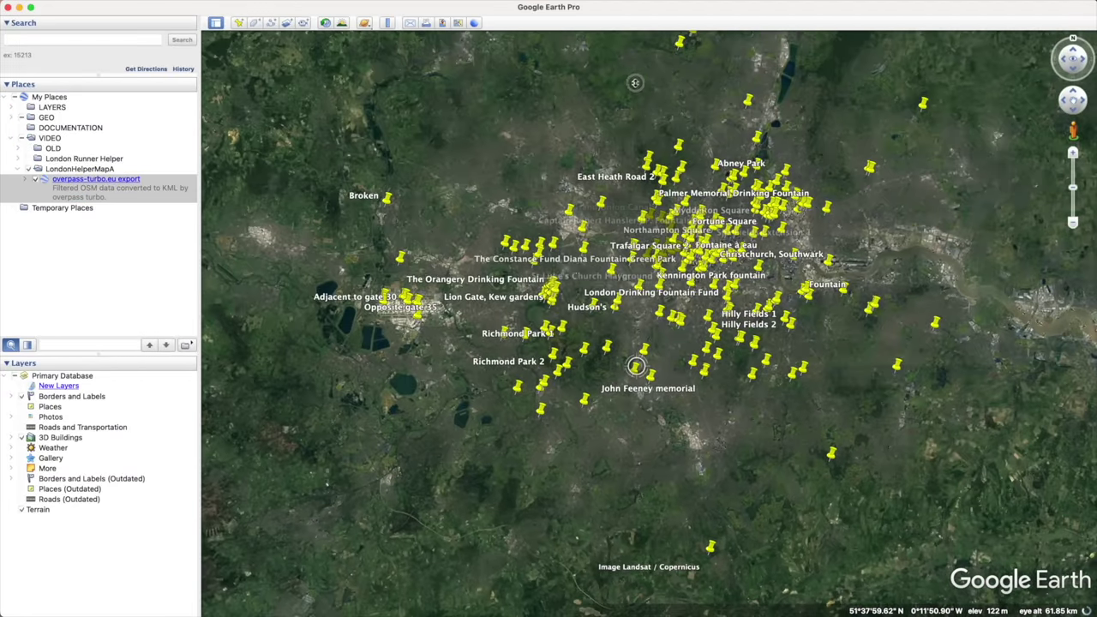
# Step: Inspect the Pimlico Gardens, Grosvenor Road placemark's details and view its linked fountain photo, returning to Google Earth Pro
pyautogui.scroll(3, 609, 300)
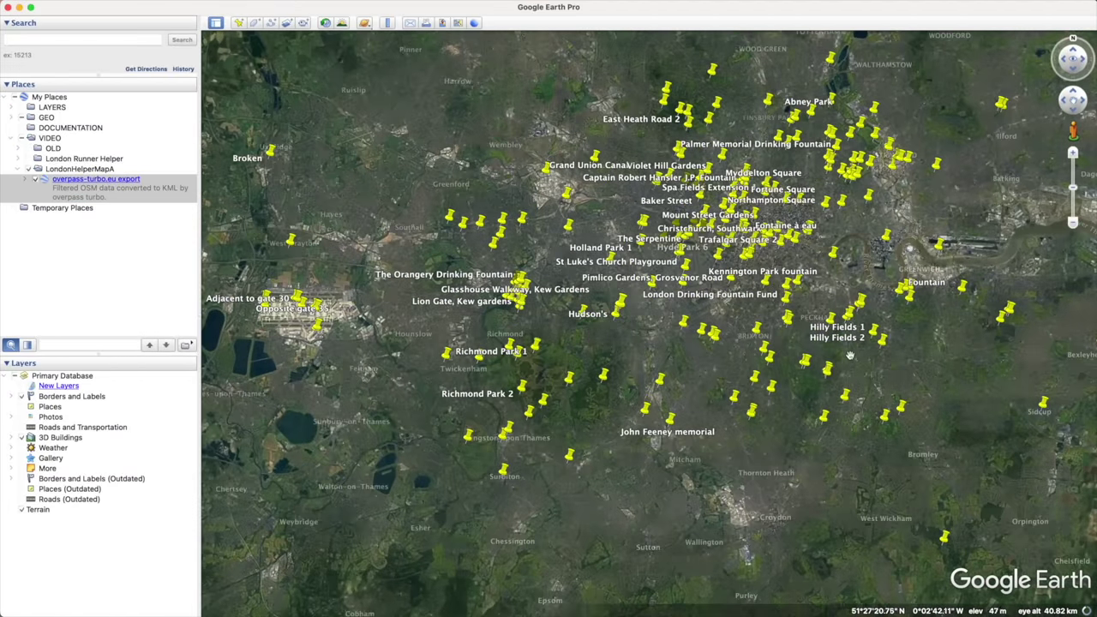
pyautogui.click(731, 278)
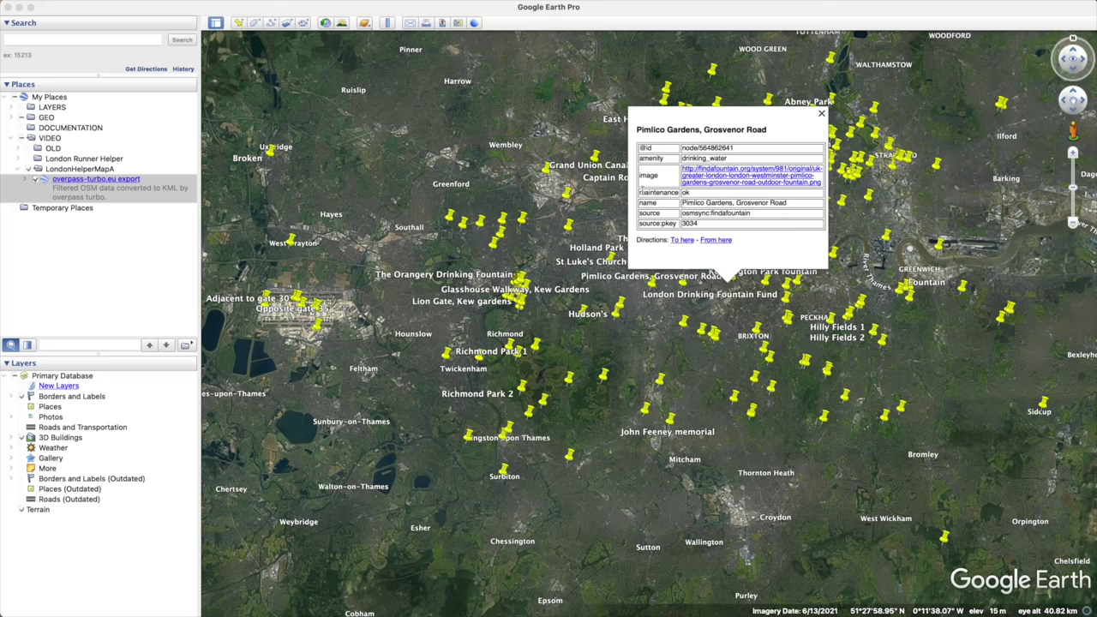
pyautogui.click(700, 176)
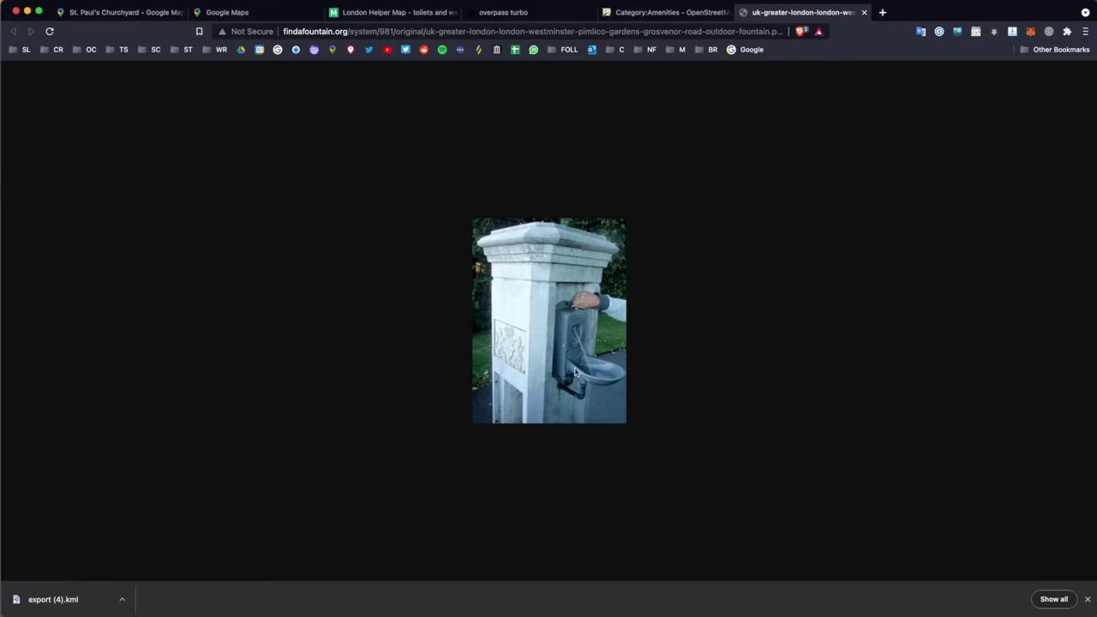
pyautogui.press('super+Tab')
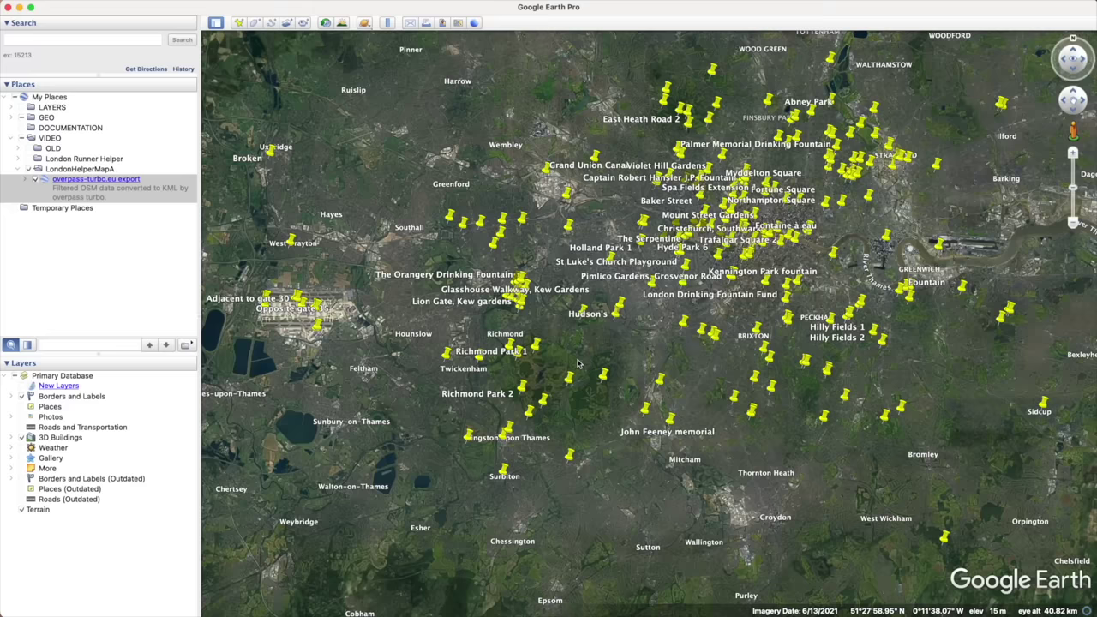
# Step: Inspect the details of two unnamed drinking water placemarks in west and central London
pyautogui.click(616, 262)
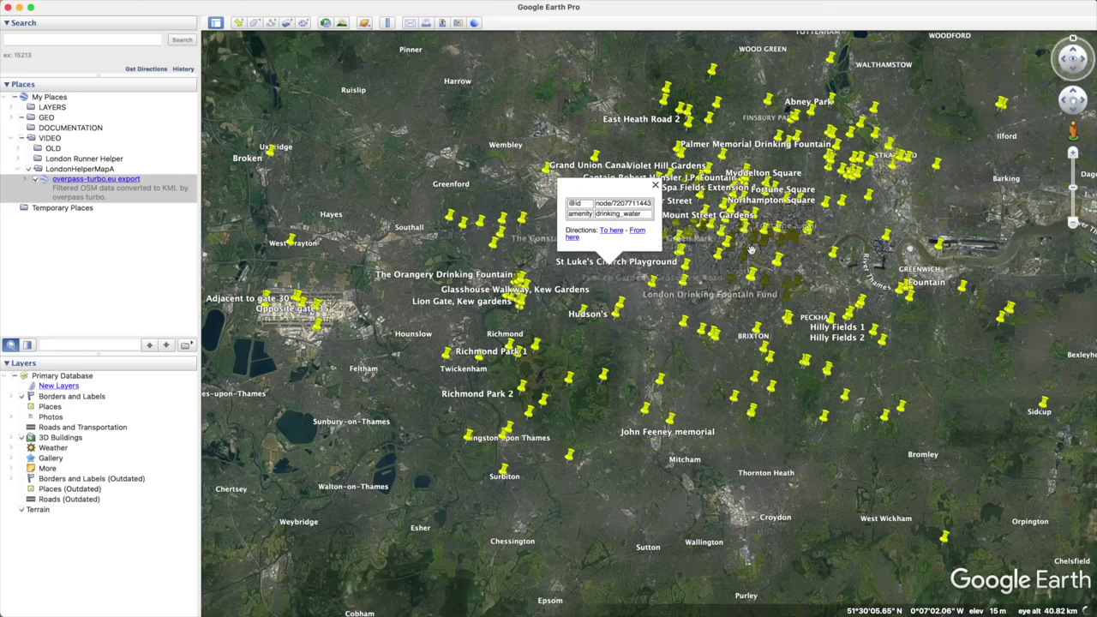
pyautogui.click(795, 245)
pyautogui.click(796, 246)
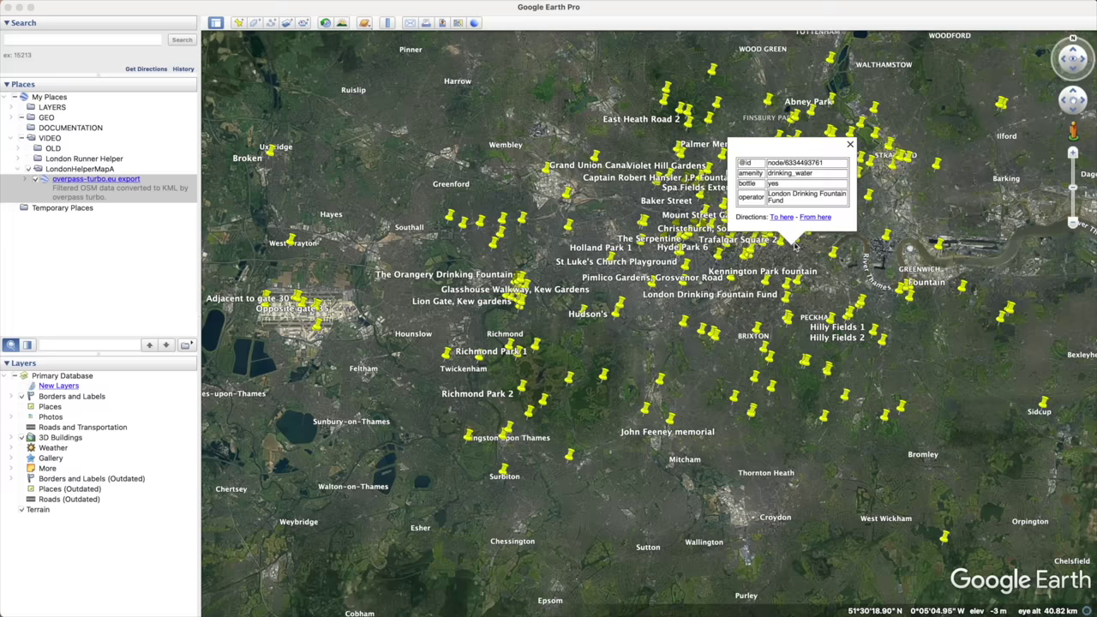
pyautogui.moveTo(795, 246); pyautogui.dragTo(733, 287)
pyautogui.scroll(2, 733, 287)
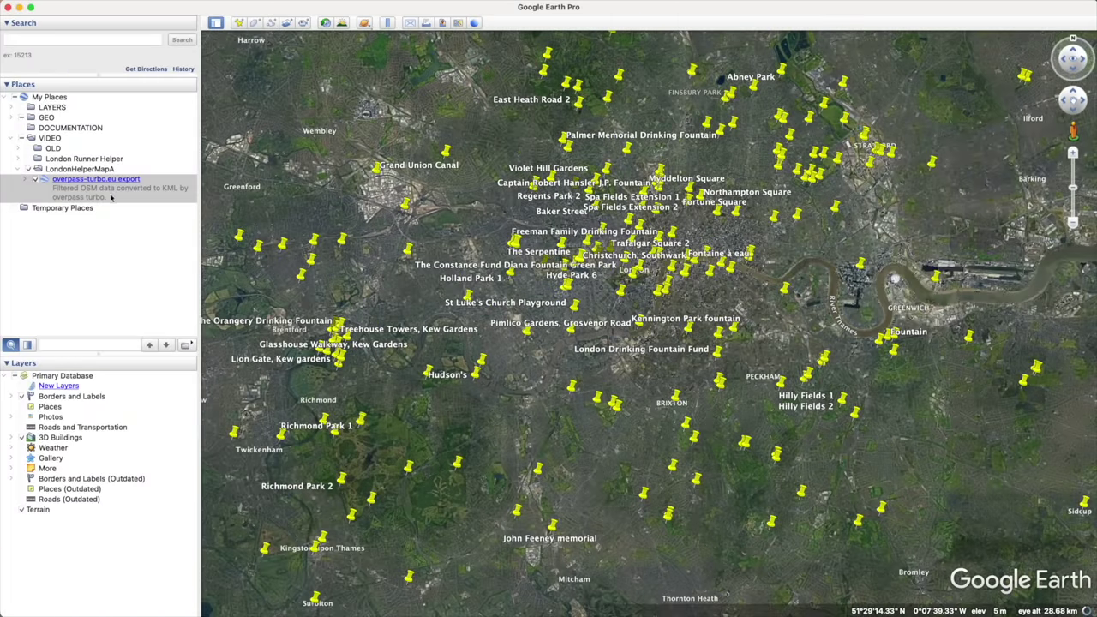
# Step: Change the icon of the whole overpass-turbo.eu export folder to the blue pushpin
pyautogui.rightClick(47, 182)
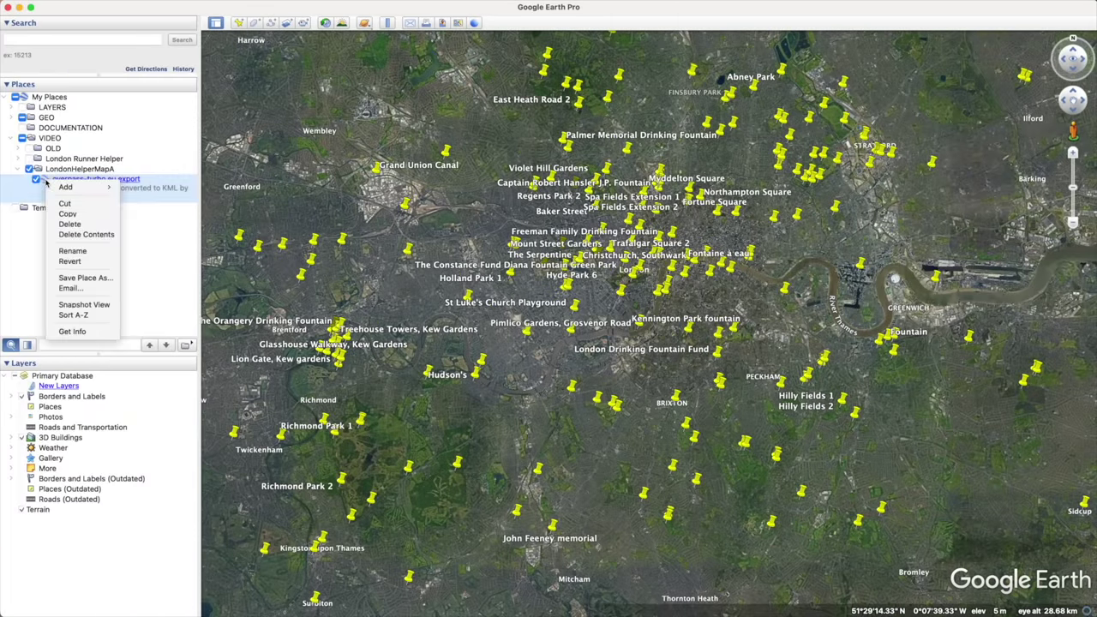
pyautogui.click(91, 332)
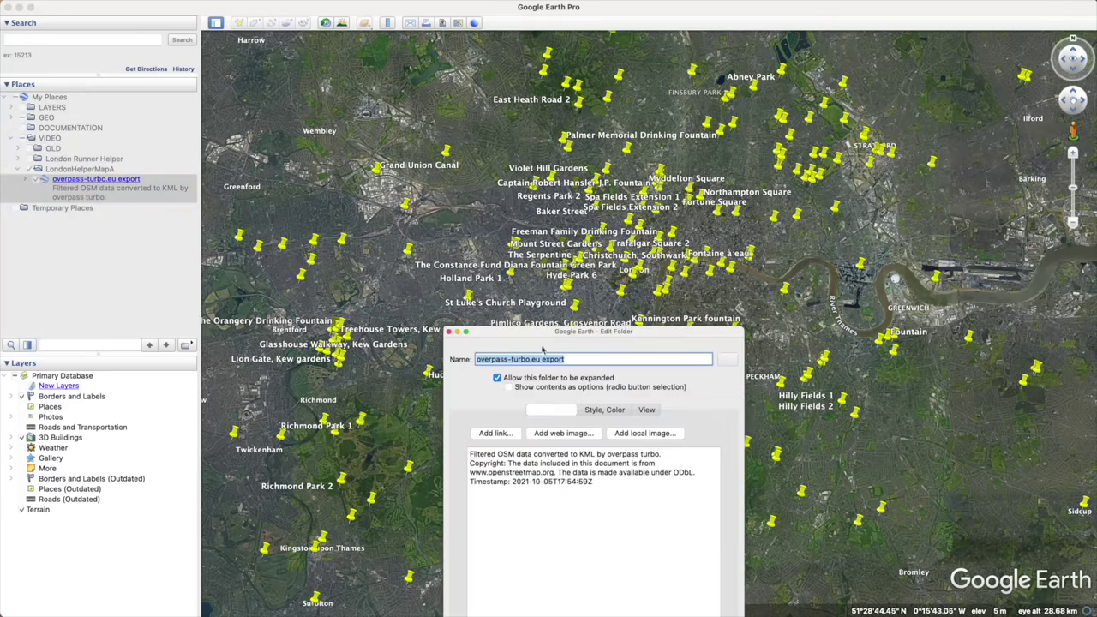
pyautogui.moveTo(599, 334); pyautogui.dragTo(508, 118)
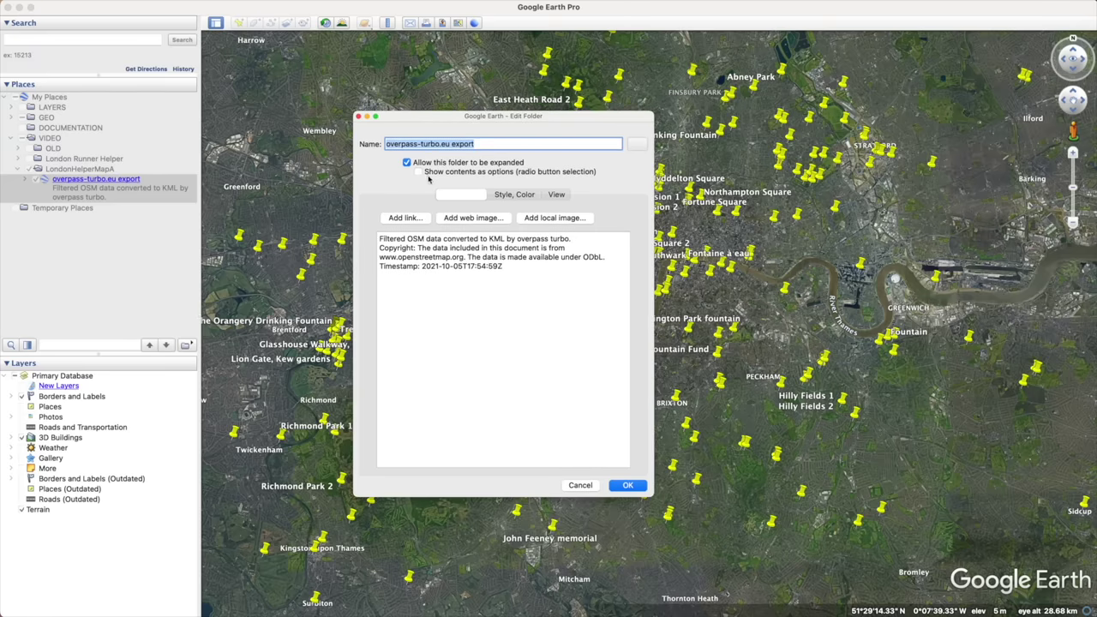
pyautogui.click(512, 195)
pyautogui.click(603, 338)
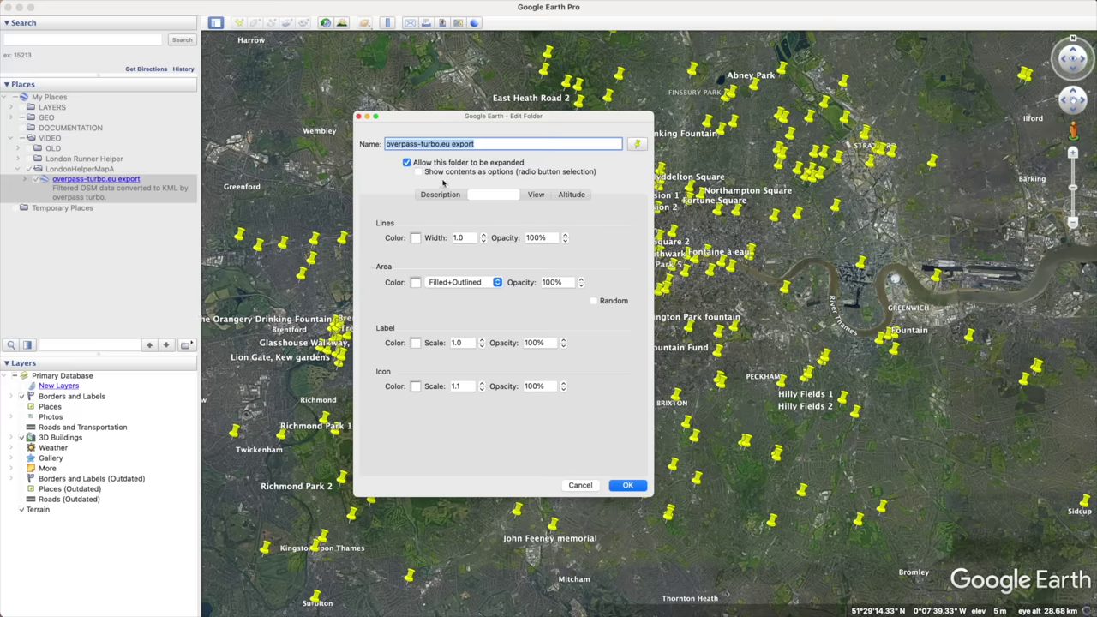
pyautogui.click(635, 146)
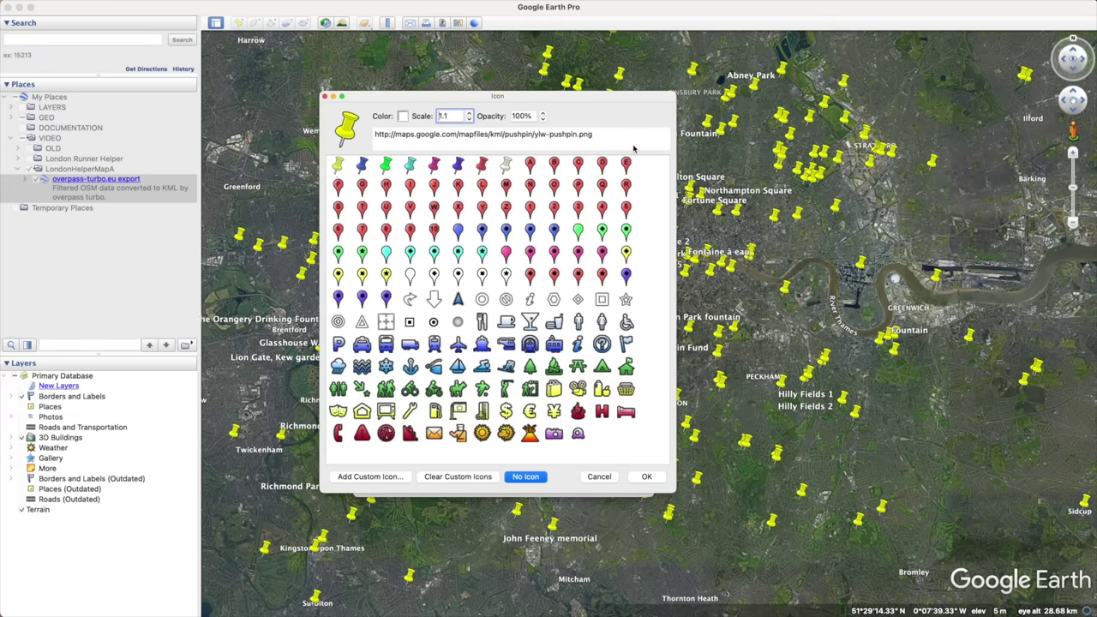
pyautogui.click(361, 165)
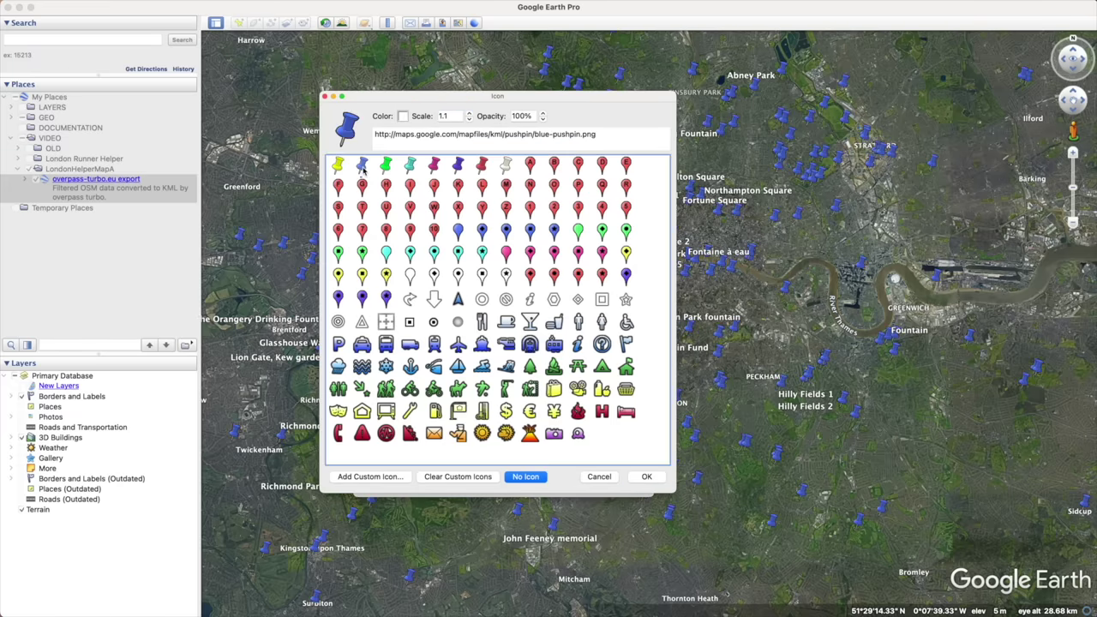
pyautogui.click(648, 478)
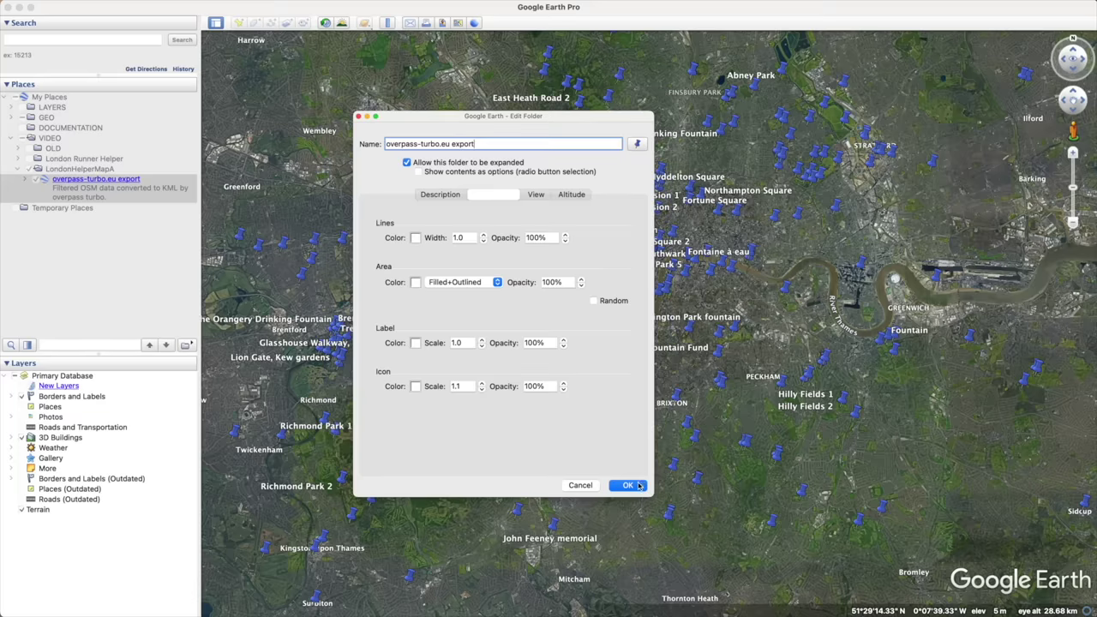
pyautogui.click(638, 484)
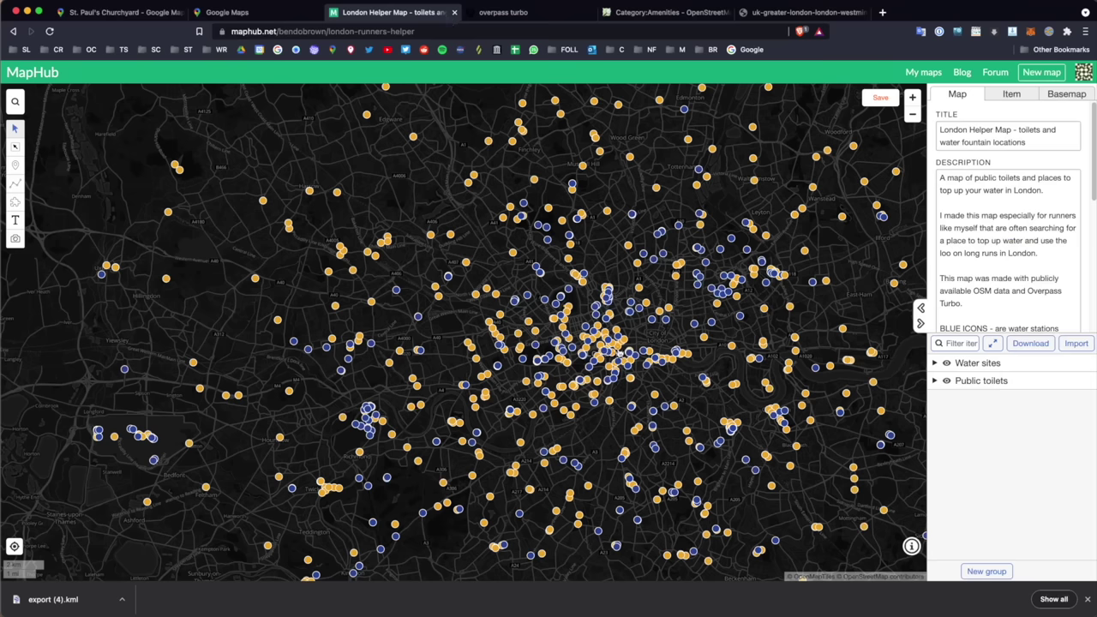
# Step: Return to overpass turbo in the browser, clear the drinking water query and open an empty Query Wizard
pyautogui.click(219, 13)
pyautogui.click(502, 12)
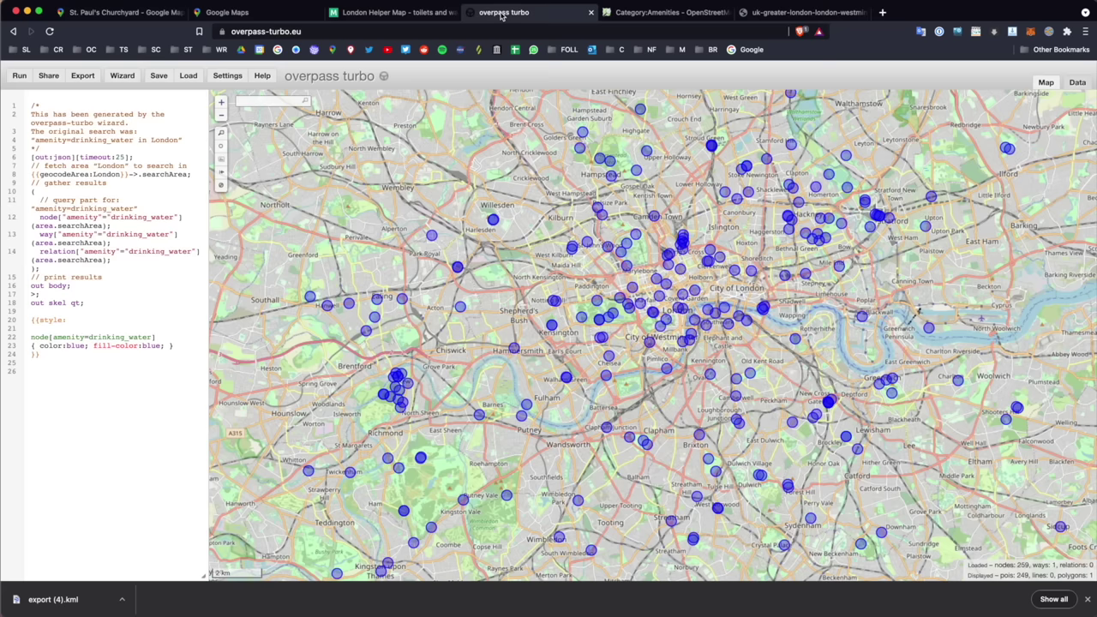
pyautogui.click(122, 75)
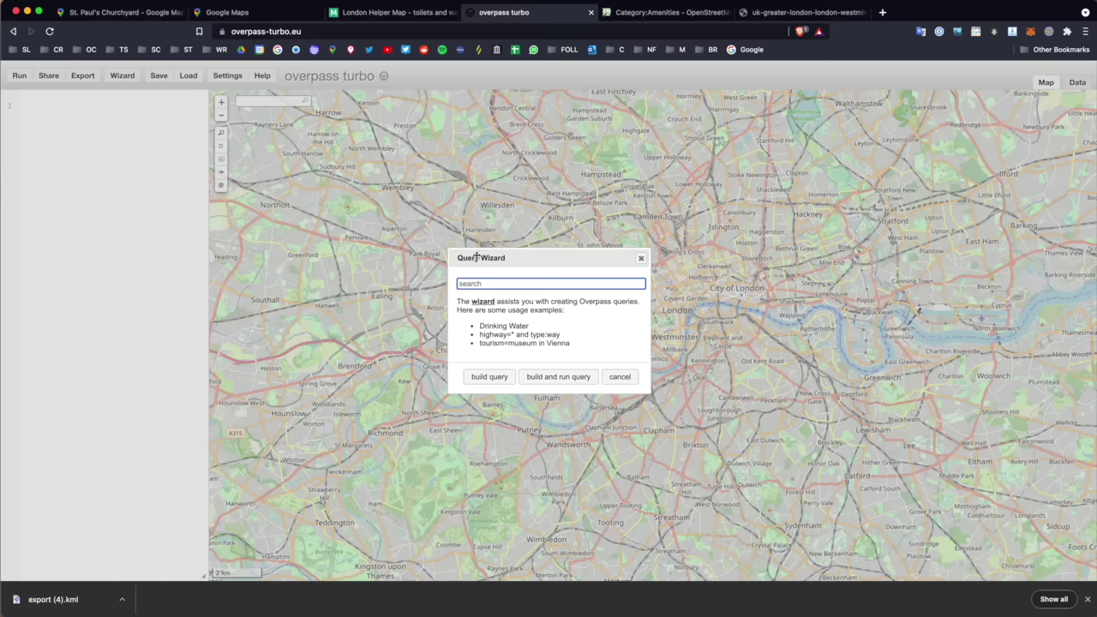
pyautogui.moveTo(527, 260); pyautogui.dragTo(588, 249)
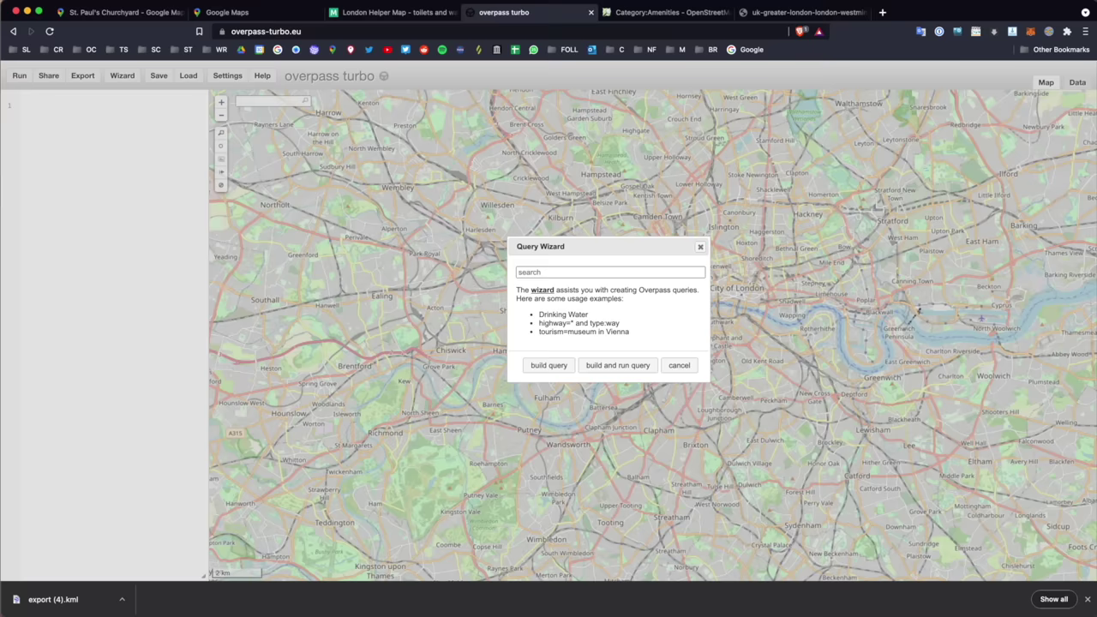
# Step: Search the OpenStreetMap wiki's Amenities category page for "toil" to look up the toilets tag
pyautogui.click(662, 12)
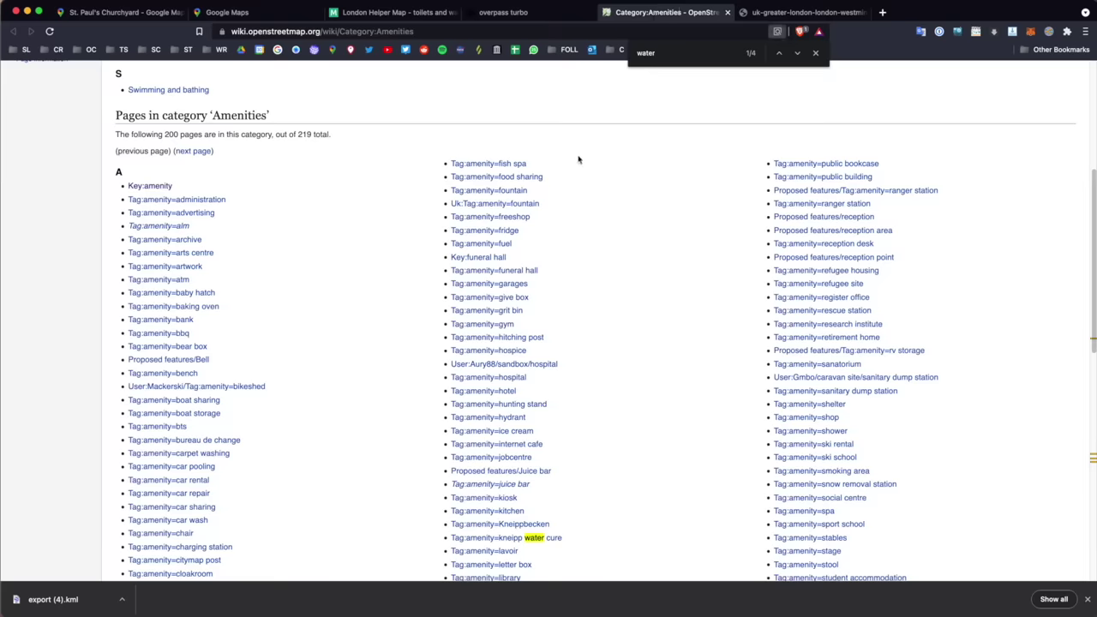
pyautogui.press('super+f')
pyautogui.write('toil')
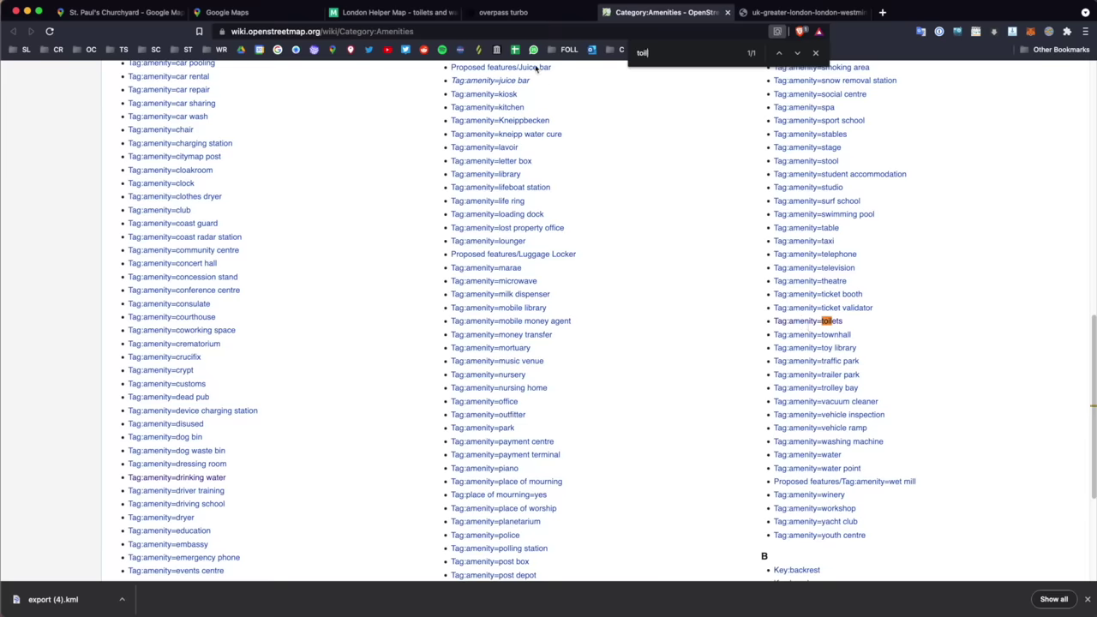
# Step: Enter amenity=toilets in London in overpass turbo's Query Wizard, then build and run the query
pyautogui.click(505, 15)
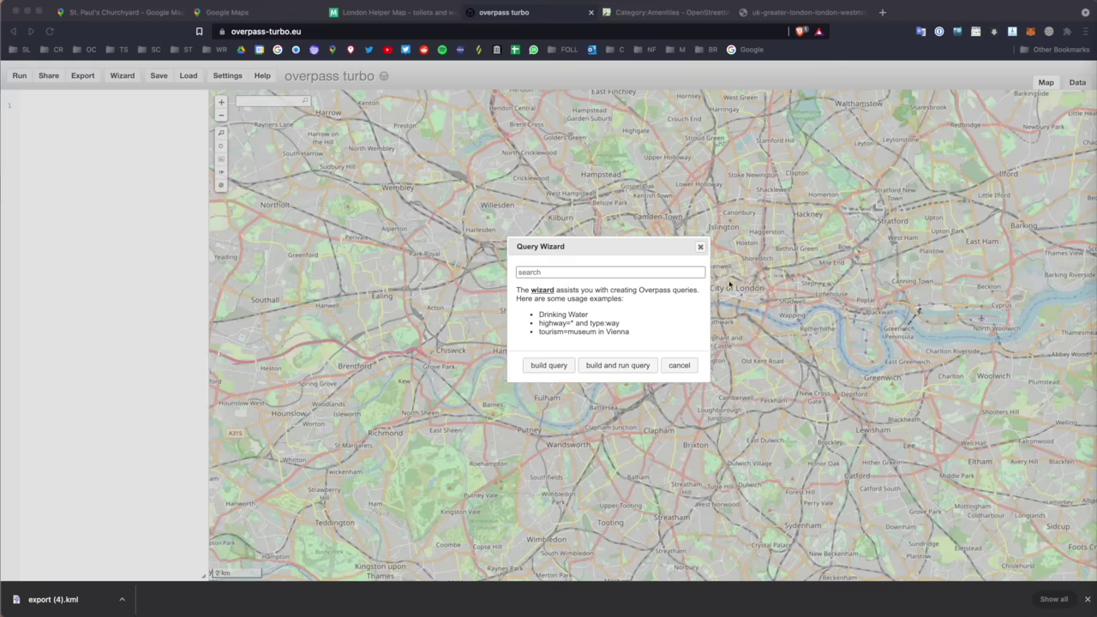
pyautogui.click(681, 274)
pyautogui.write('amenity=toilets in London')
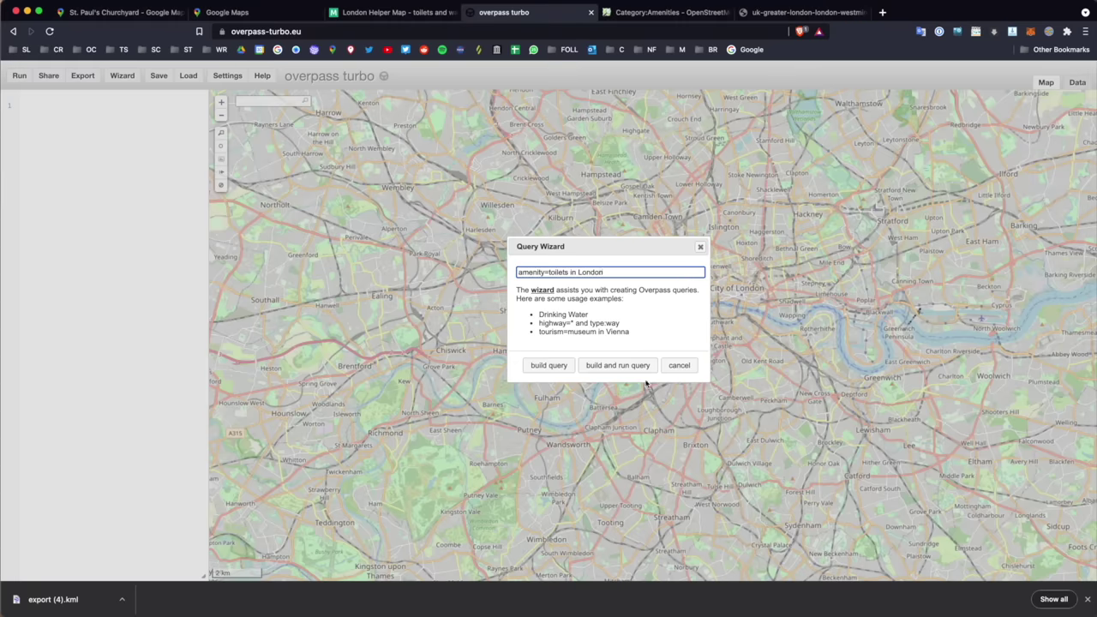
pyautogui.click(630, 369)
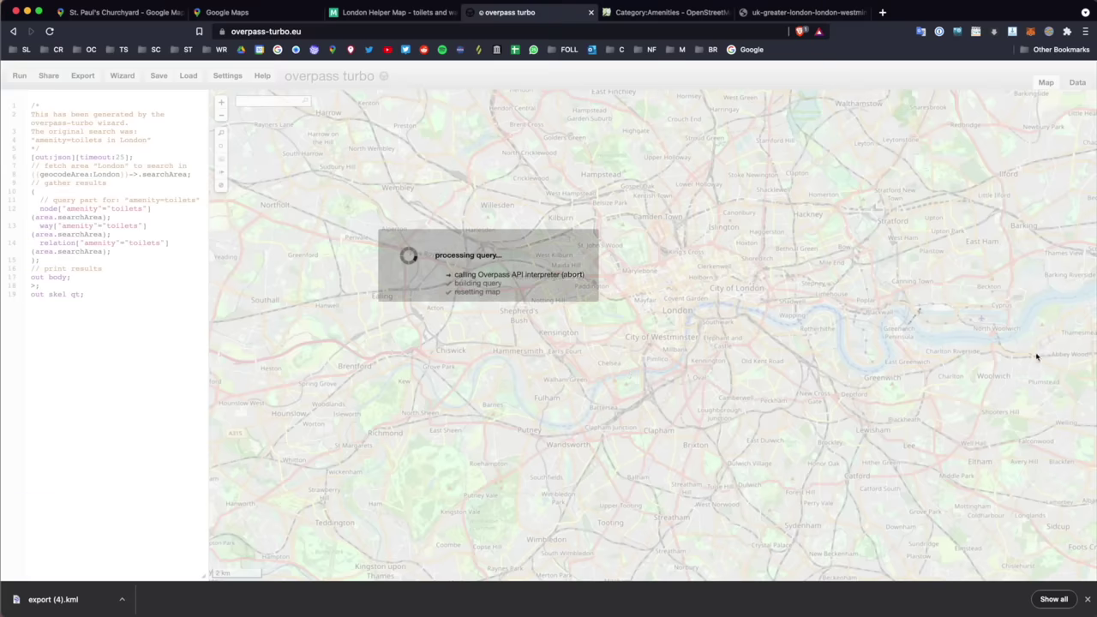
pyautogui.press('super+Tab')
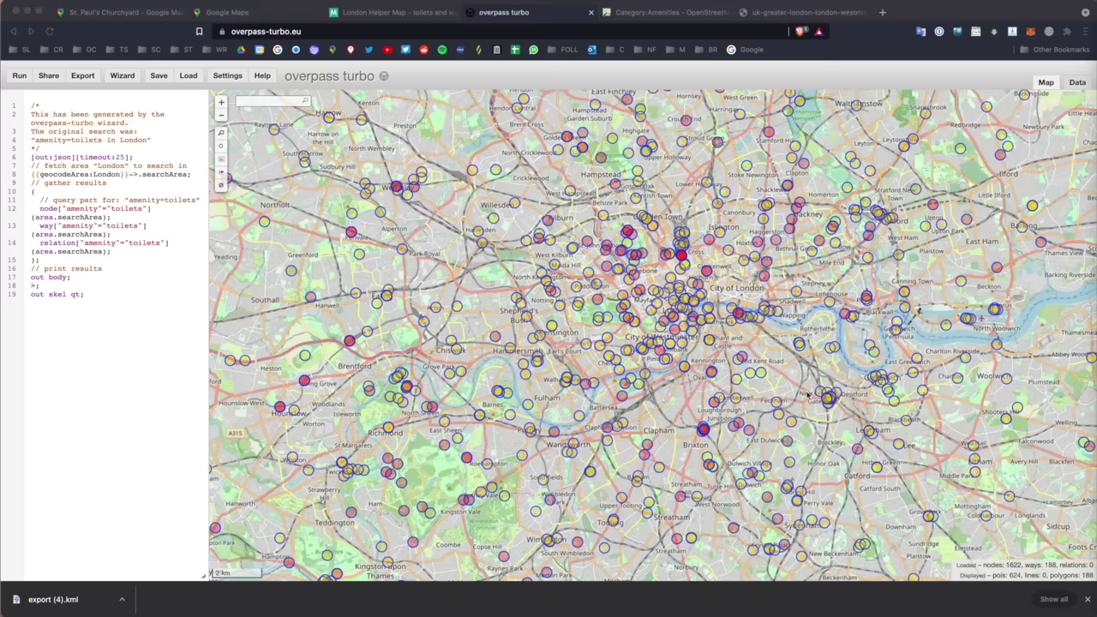
# Step: Examine how the public toilets are spread over Greater London and central London
pyautogui.scroll(-1, 808, 394)
pyautogui.click(743, 387)
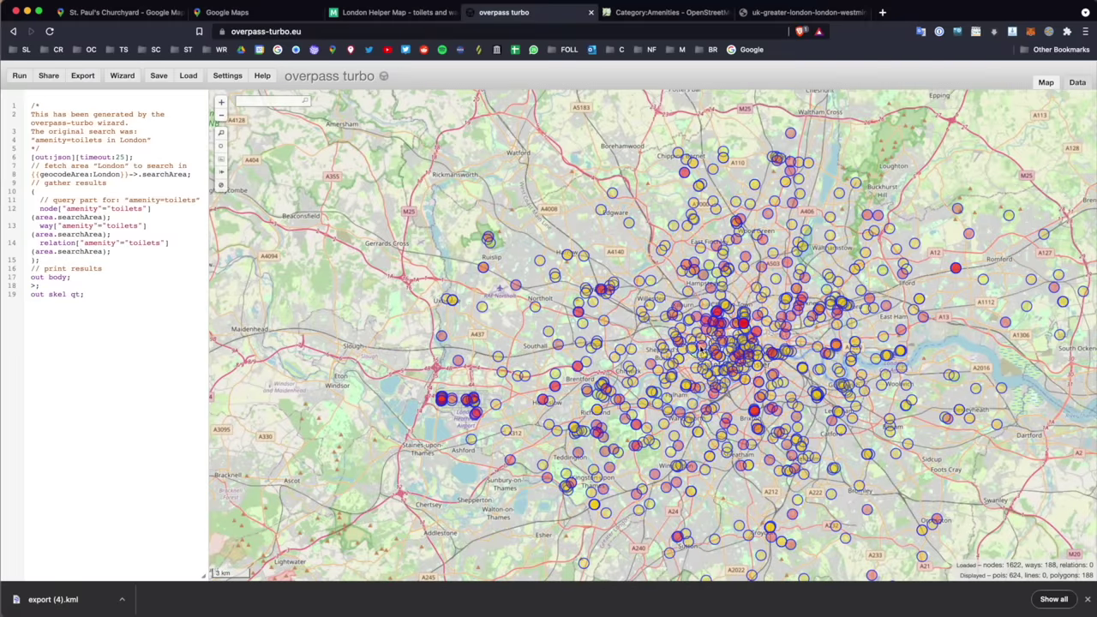
pyautogui.moveTo(674, 342); pyautogui.dragTo(555, 311)
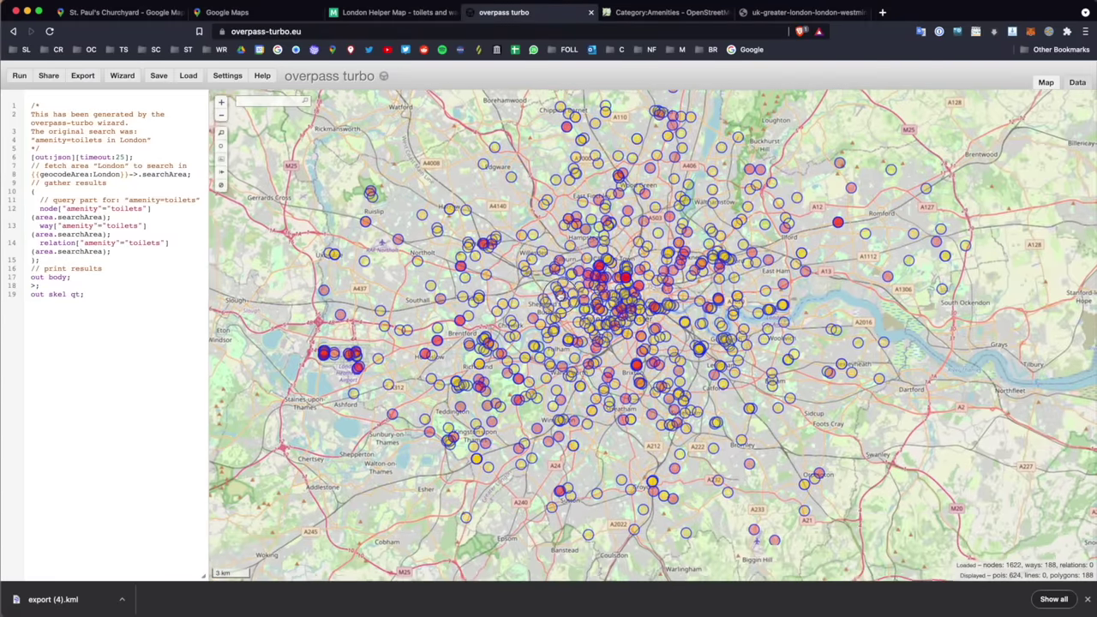
pyautogui.scroll(2, 508, 315)
pyautogui.scroll(-1, 508, 315)
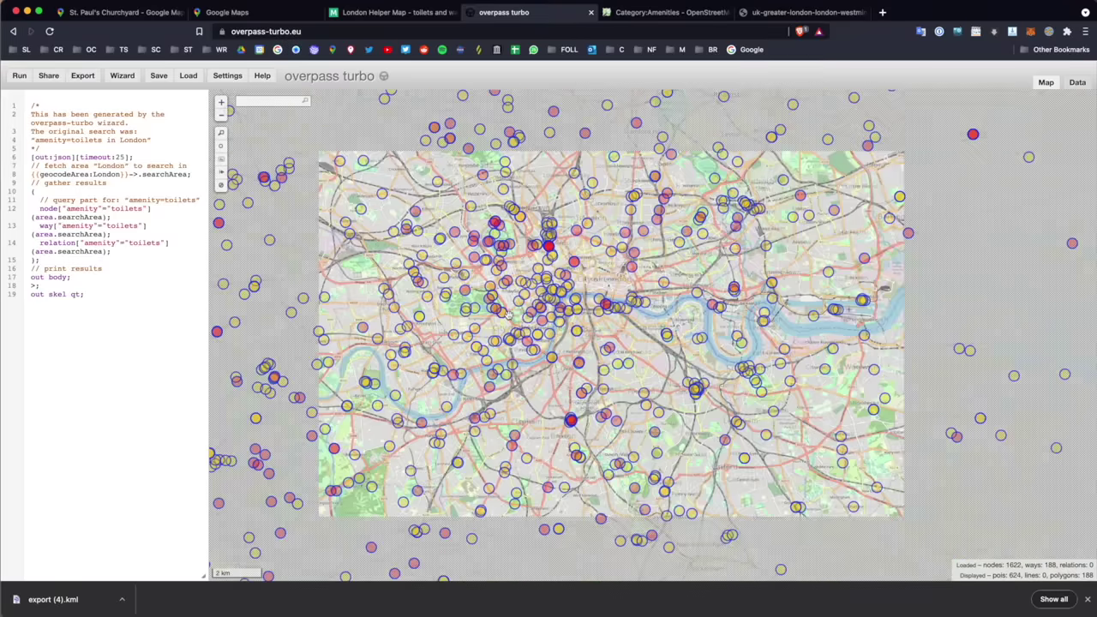
pyautogui.moveTo(509, 308); pyautogui.dragTo(573, 329)
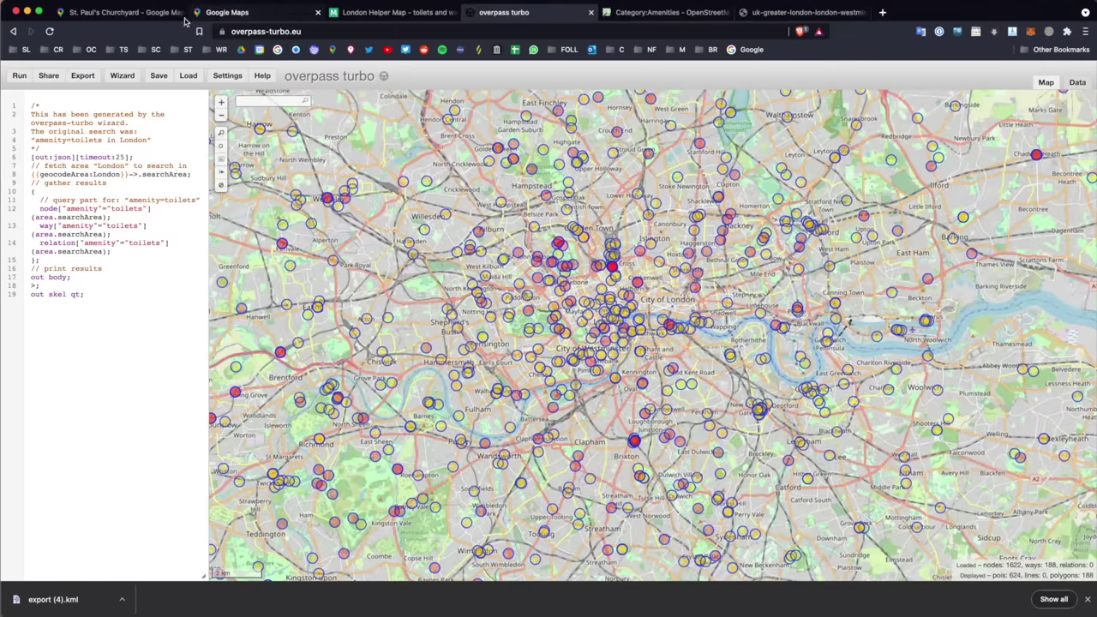
# Step: Search Google Maps for "london public toilets" and look over the results across central London
pyautogui.click(248, 12)
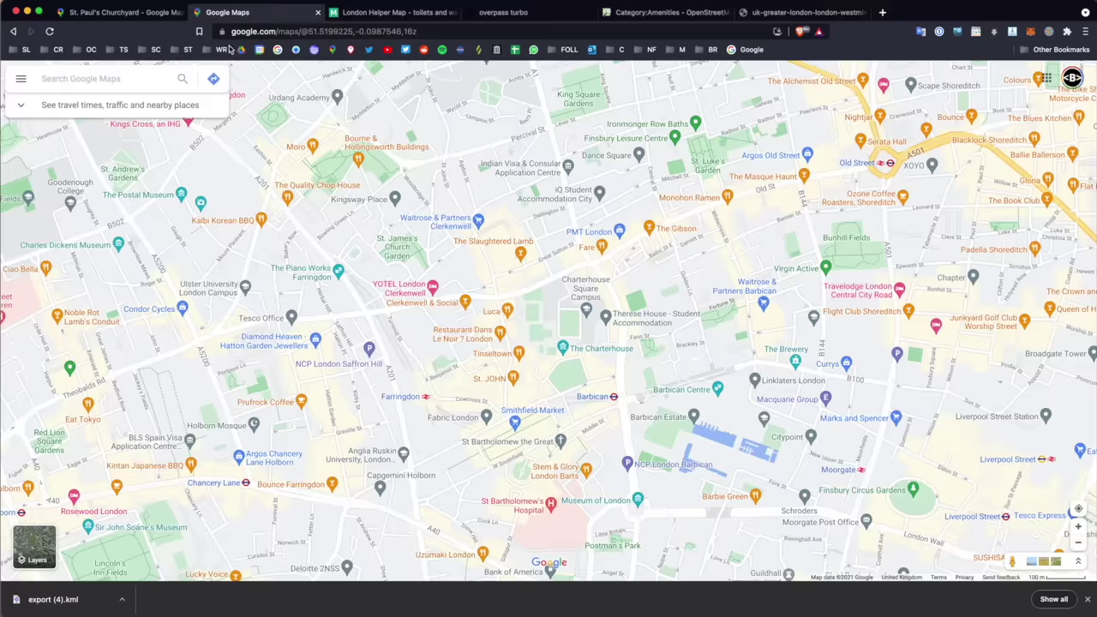
pyautogui.scroll(-5, 456, 200)
pyautogui.click(109, 78)
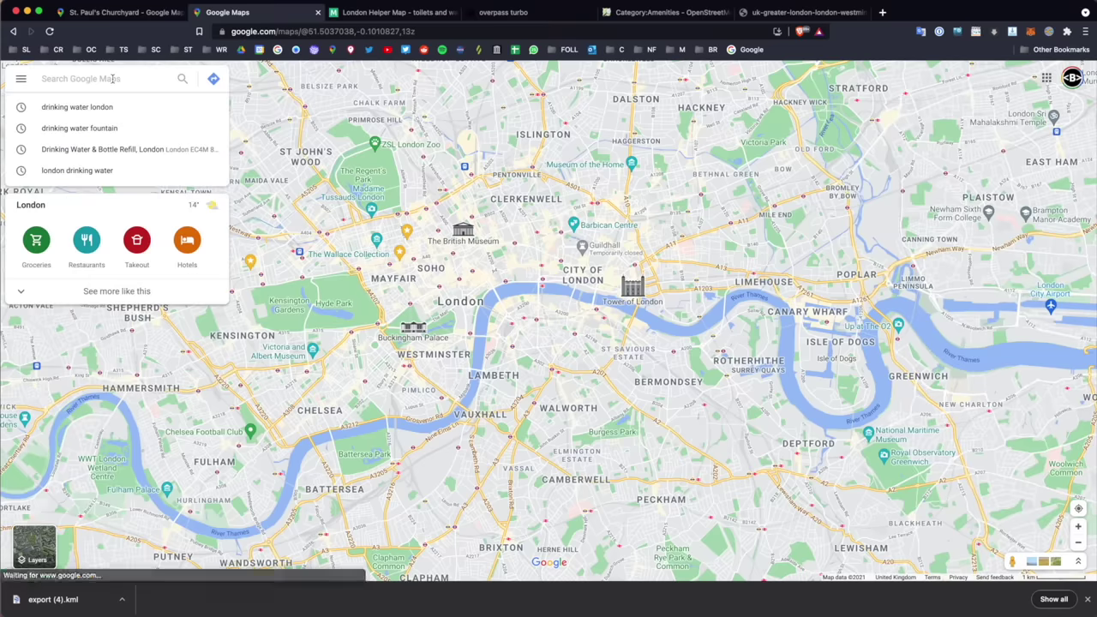
pyautogui.write('london p')
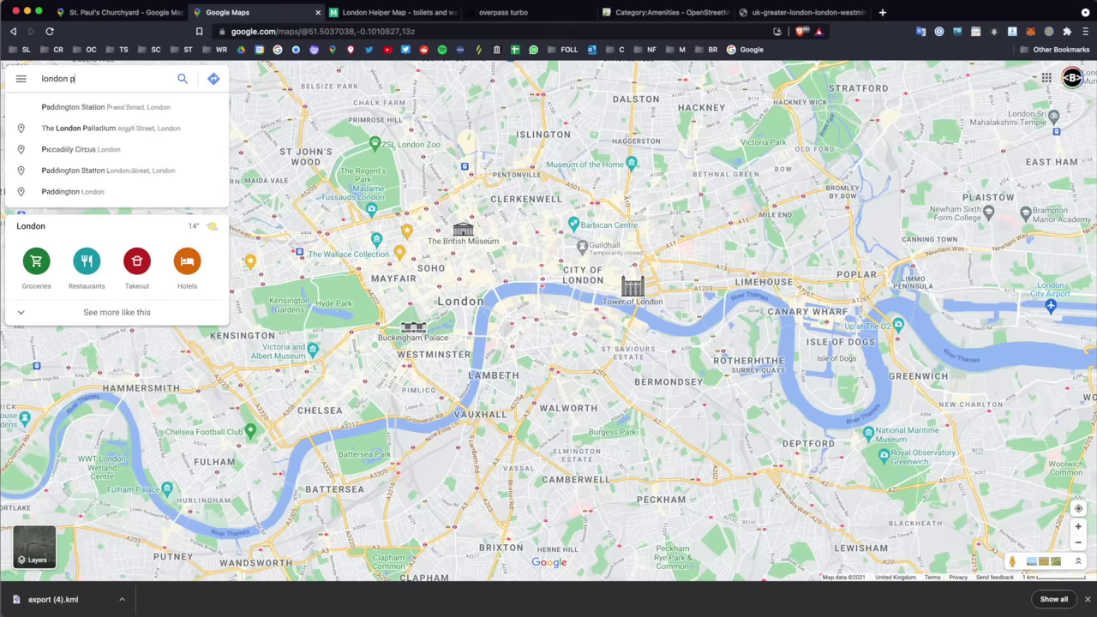
pyautogui.write('ublic toilets')
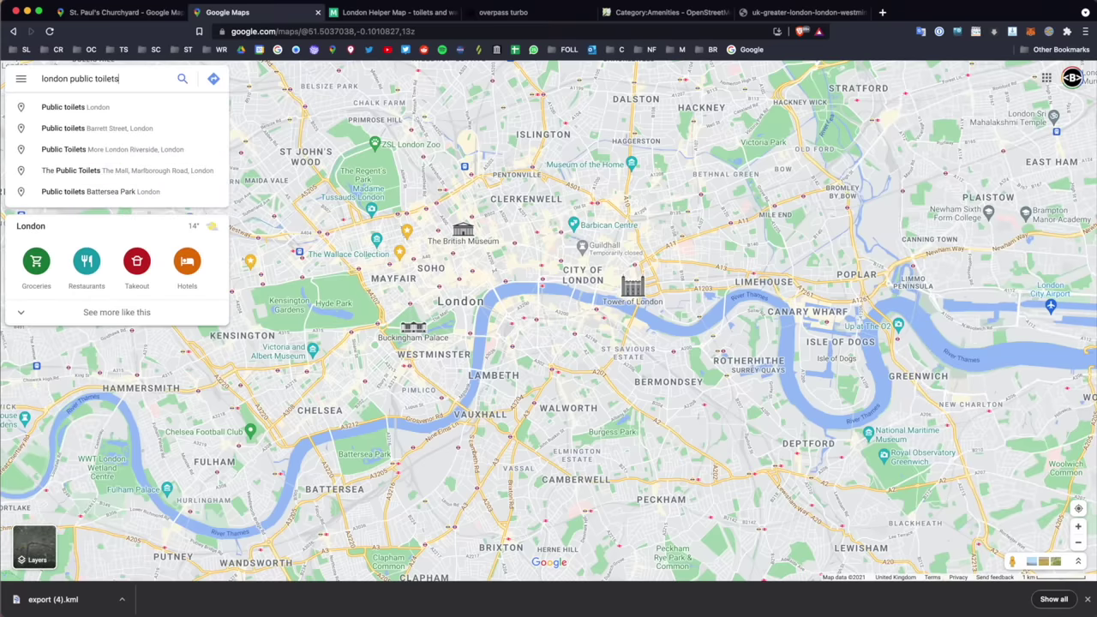
pyautogui.press('Return')
pyautogui.moveTo(487, 239); pyautogui.dragTo(705, 264)
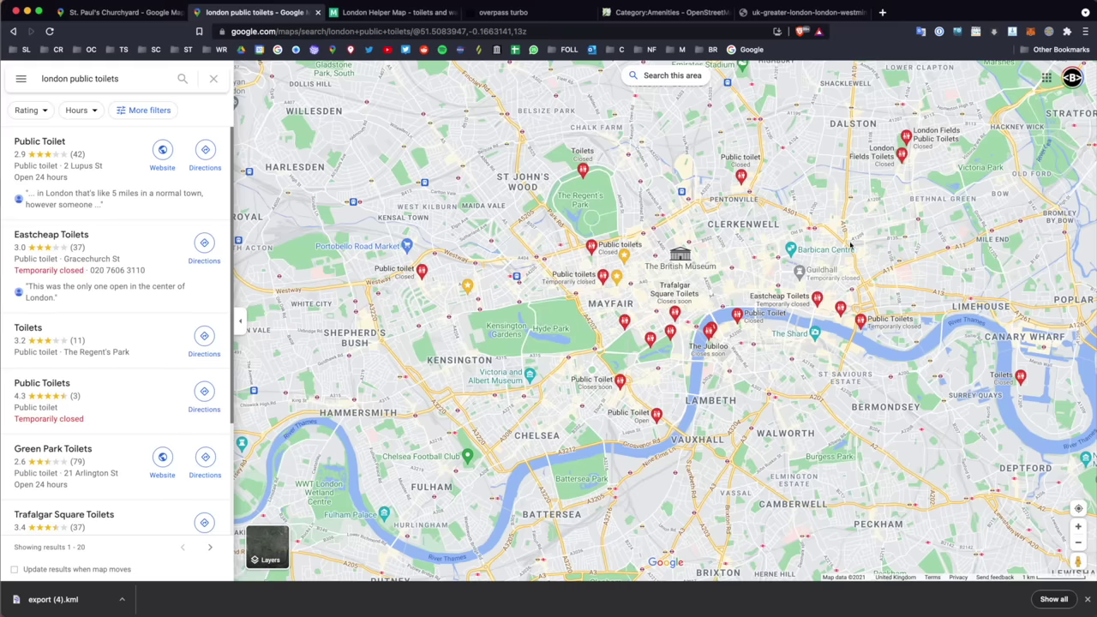
# Step: Compare toilet coverage across the MapHub London Helper Map, the overpass turbo query and the Google Maps results, ending in overpass turbo
pyautogui.click(401, 16)
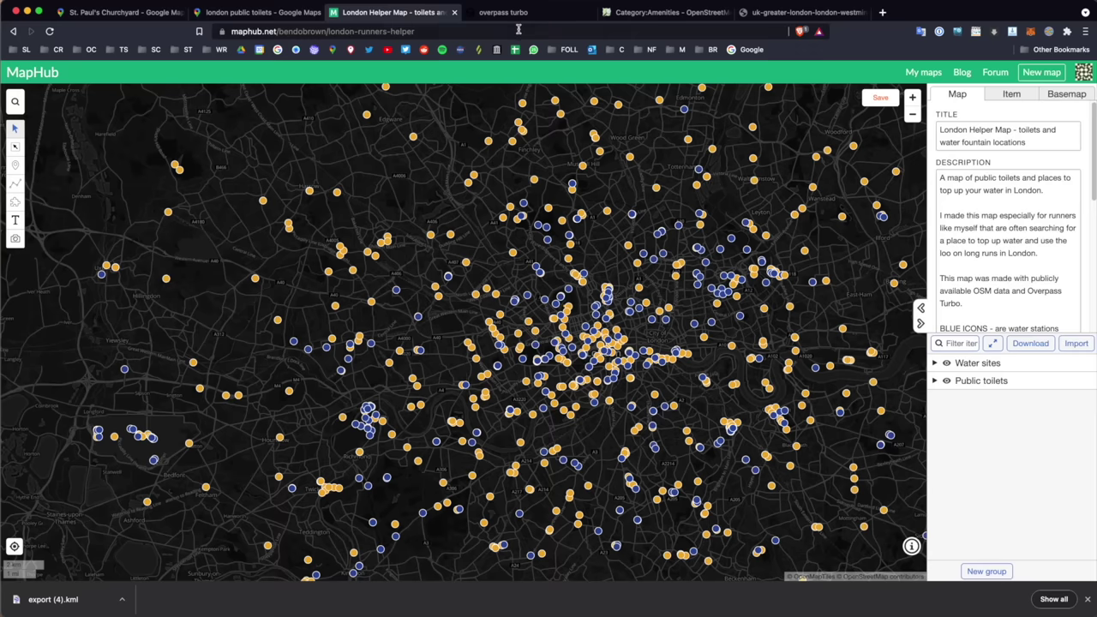
pyautogui.click(519, 15)
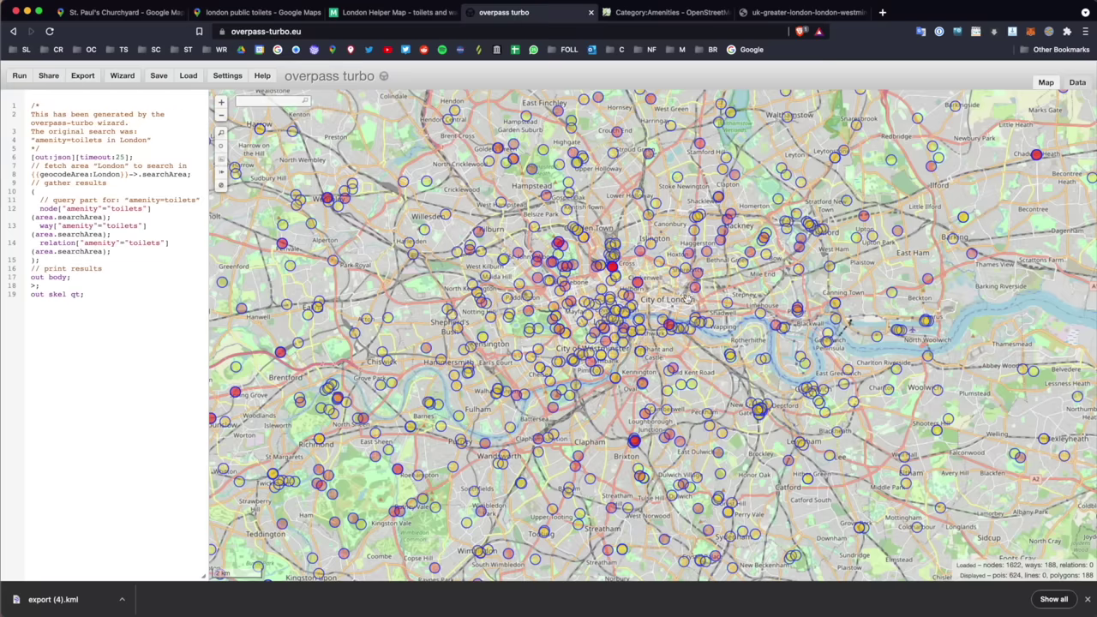
pyautogui.scroll(2, 591, 356)
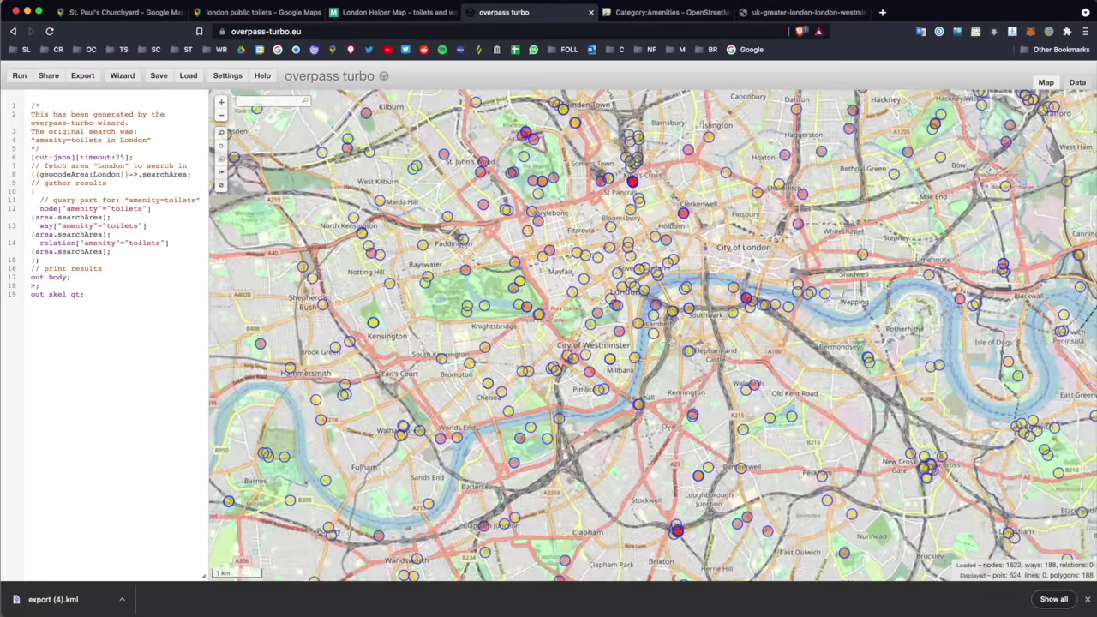
pyautogui.click(210, 14)
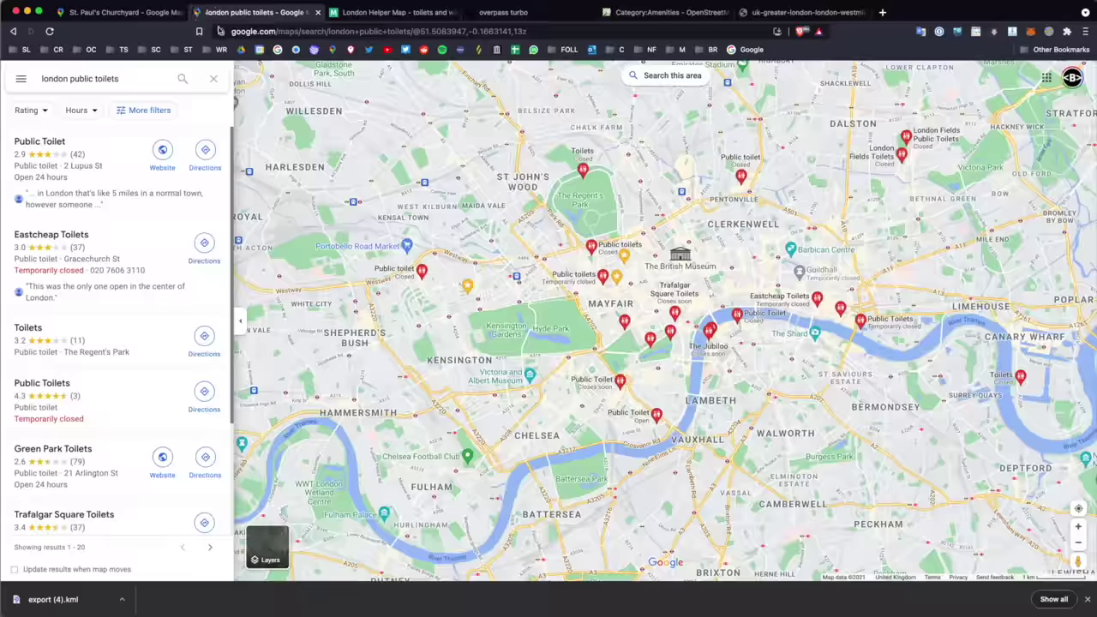
pyautogui.click(636, 14)
pyautogui.click(503, 12)
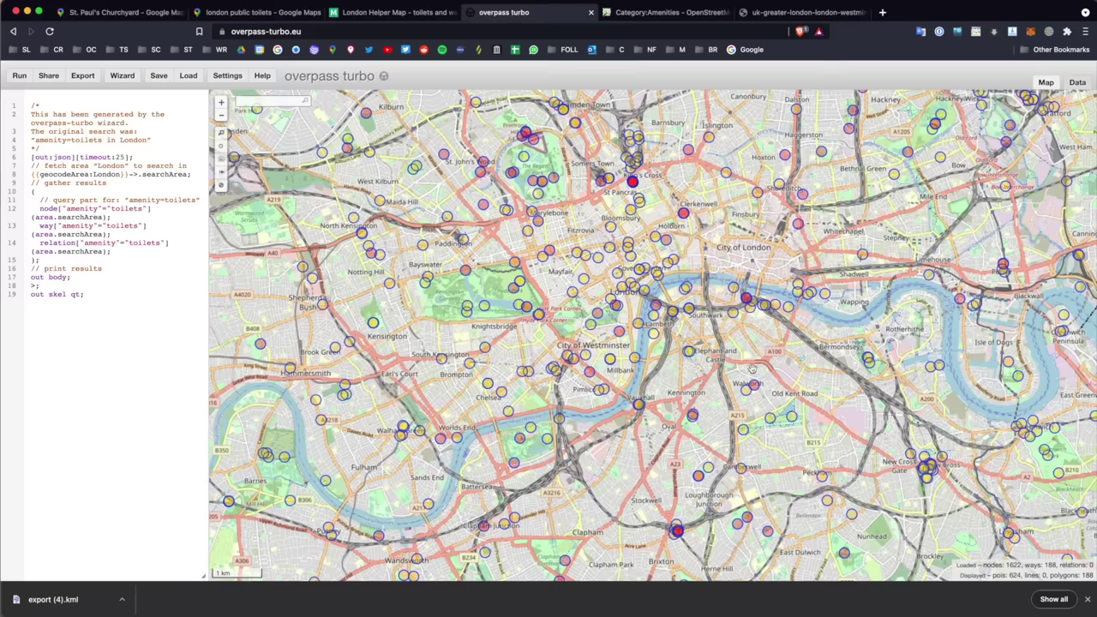
# Step: Examine how the toilet points in overpass turbo are distributed around the City of London, Westminster and the Thames
pyautogui.moveTo(733, 332); pyautogui.dragTo(717, 343)
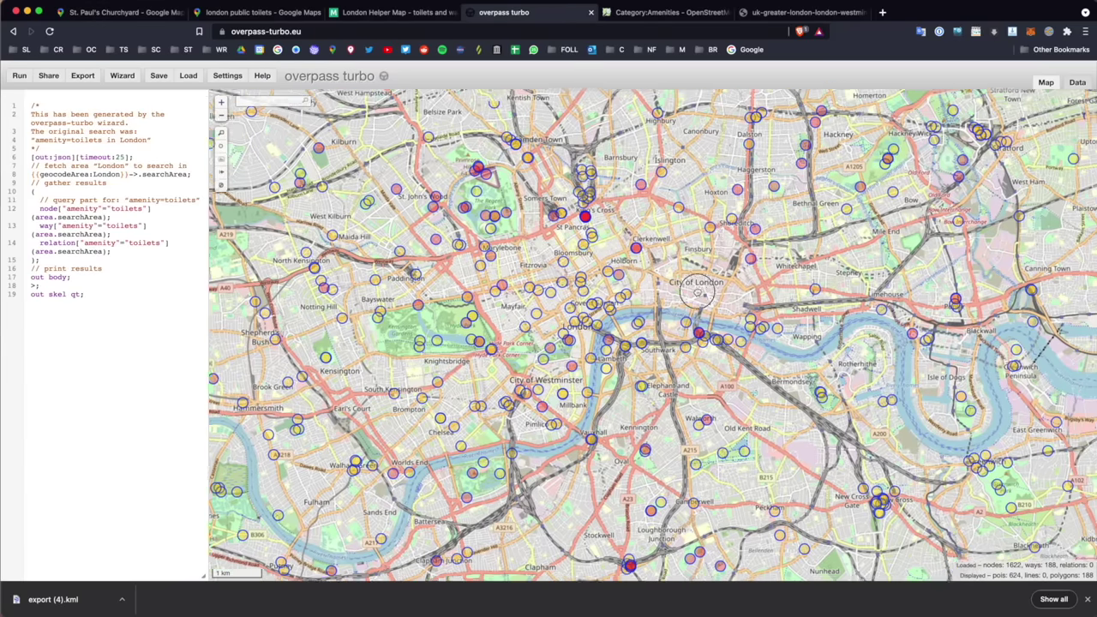
pyautogui.moveTo(732, 268); pyautogui.dragTo(696, 291)
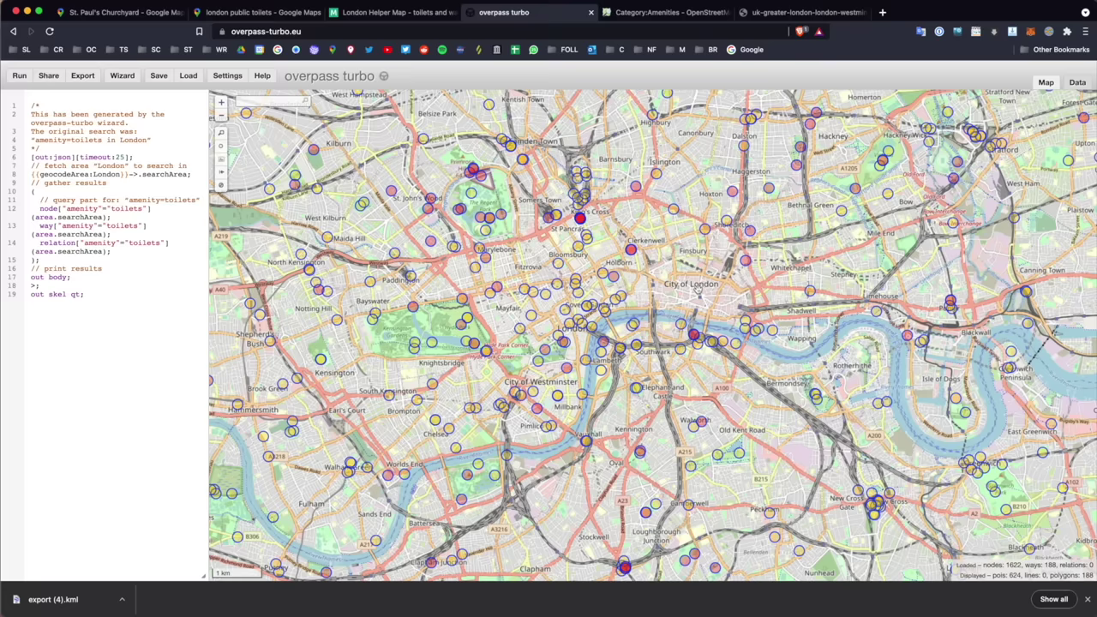
pyautogui.scroll(-2, 701, 284)
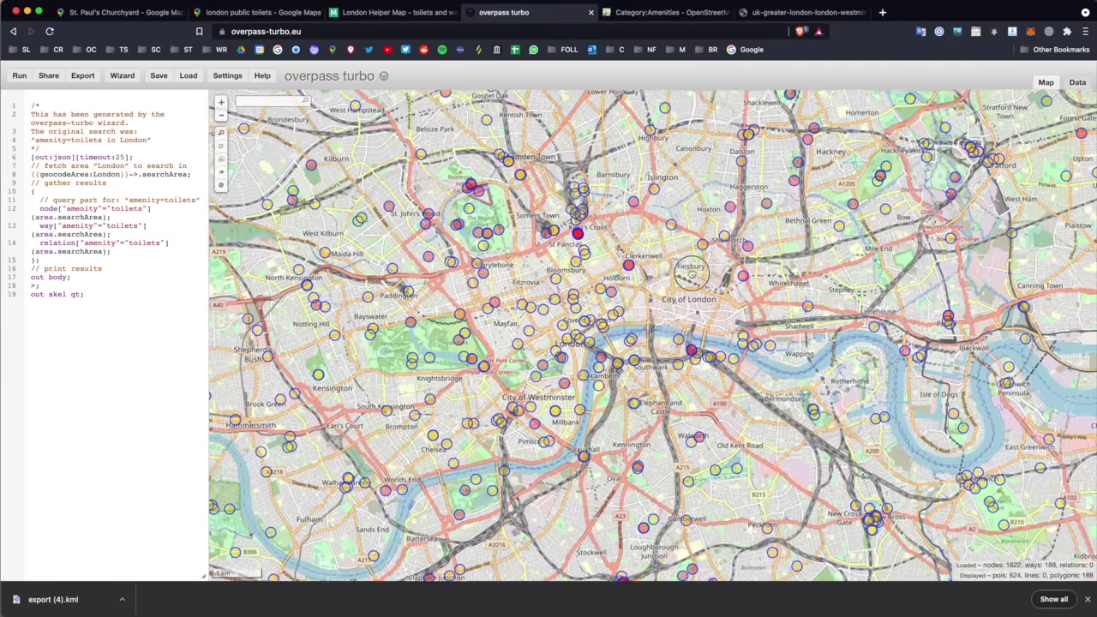
pyautogui.scroll(2, 690, 255)
pyautogui.moveTo(687, 239); pyautogui.dragTo(690, 247)
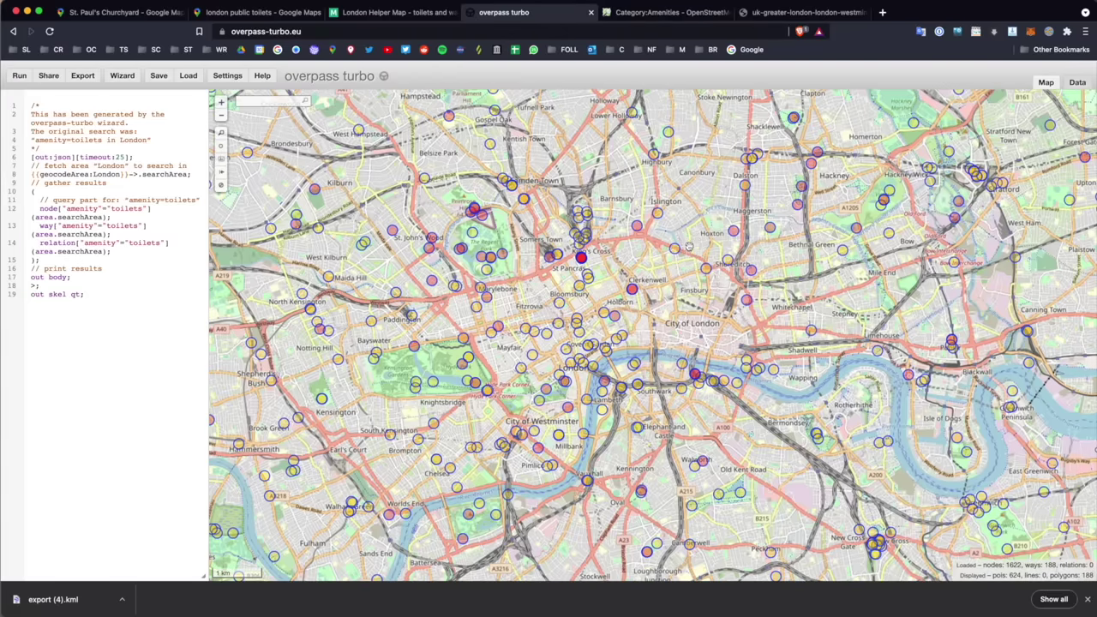
pyautogui.moveTo(665, 338); pyautogui.dragTo(688, 248)
pyautogui.scroll(-2, 686, 248)
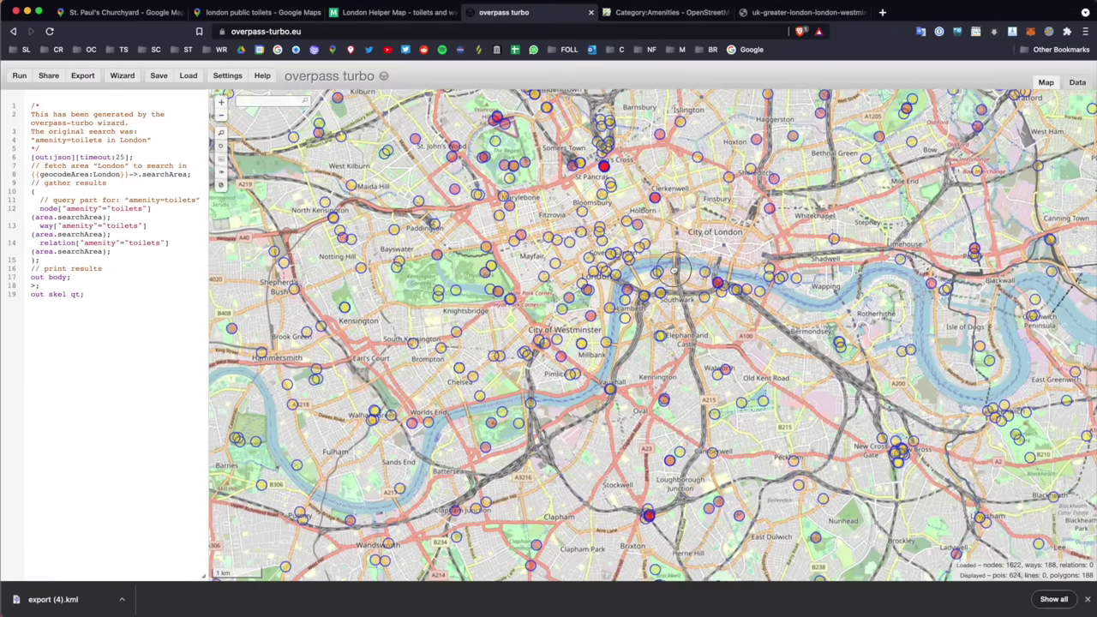
pyautogui.scroll(2, 677, 261)
pyautogui.moveTo(679, 265); pyautogui.dragTo(671, 272)
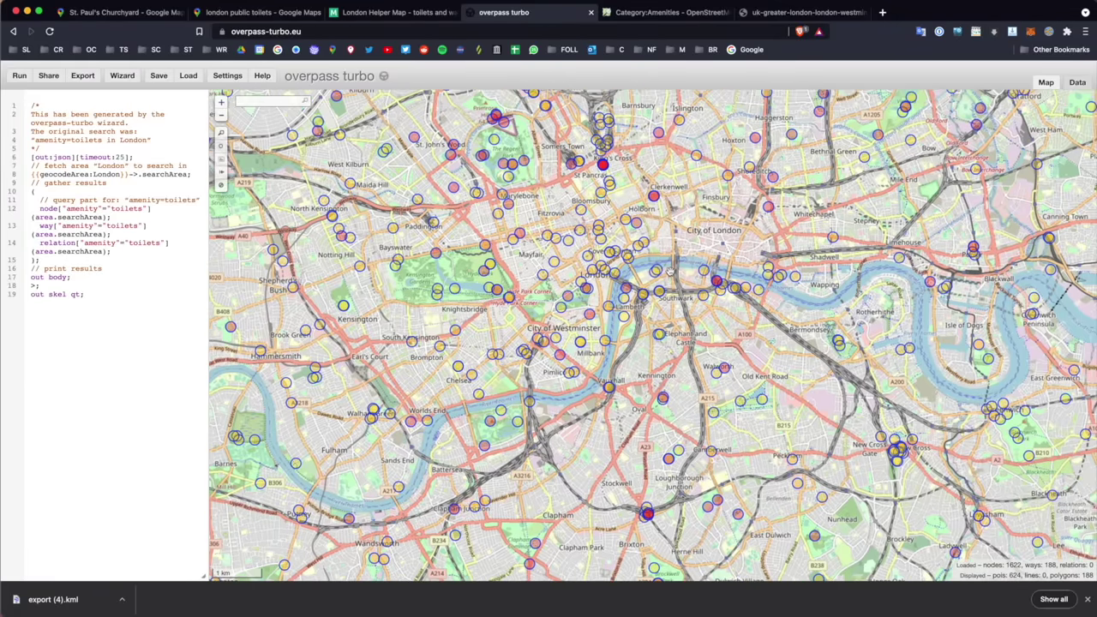
# Step: Switch to Google Earth Pro, load the exported toilets KML into the LondonHelperMapA folder and leave only the toilets layer visible
pyautogui.press('super+Tab')
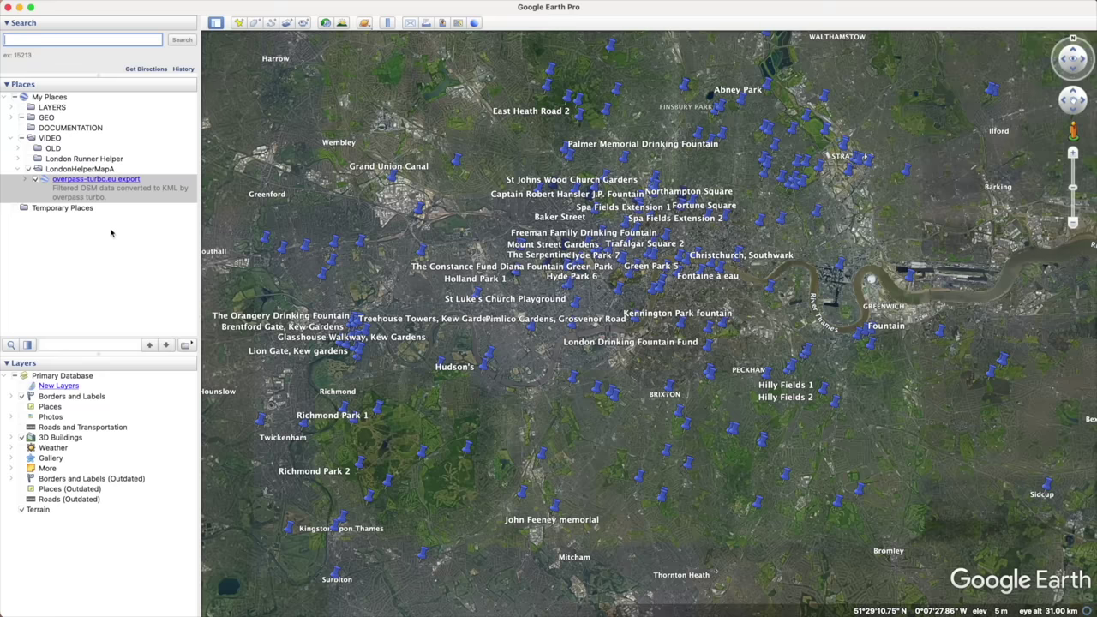
pyautogui.press('super+Tab')
pyautogui.moveTo(548, 450); pyautogui.dragTo(51, 172)
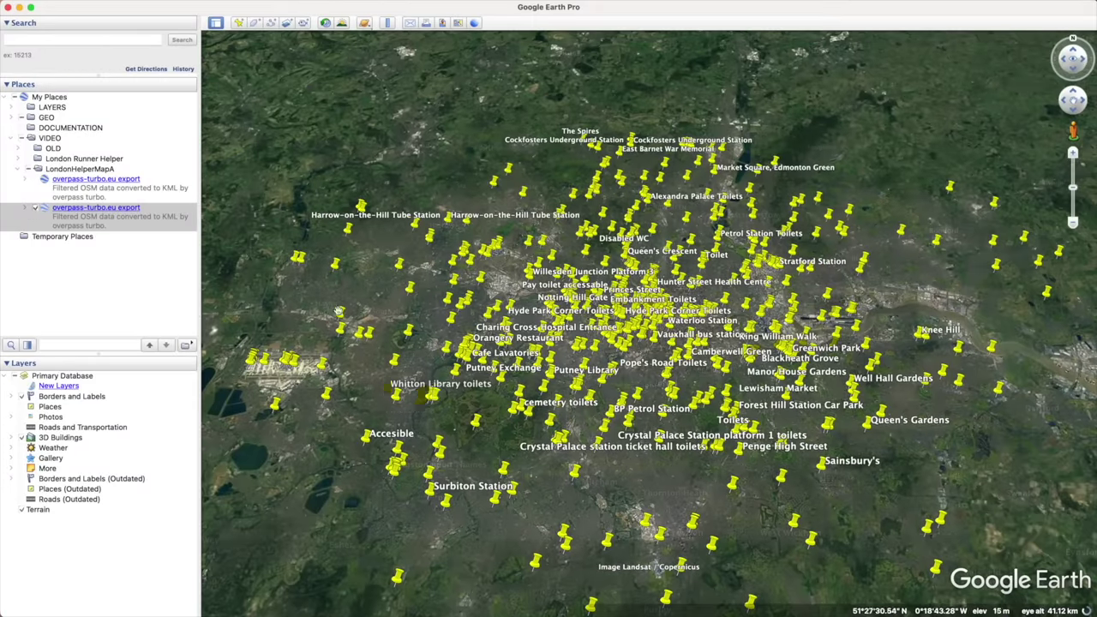
pyautogui.click(40, 201)
pyautogui.click(46, 210)
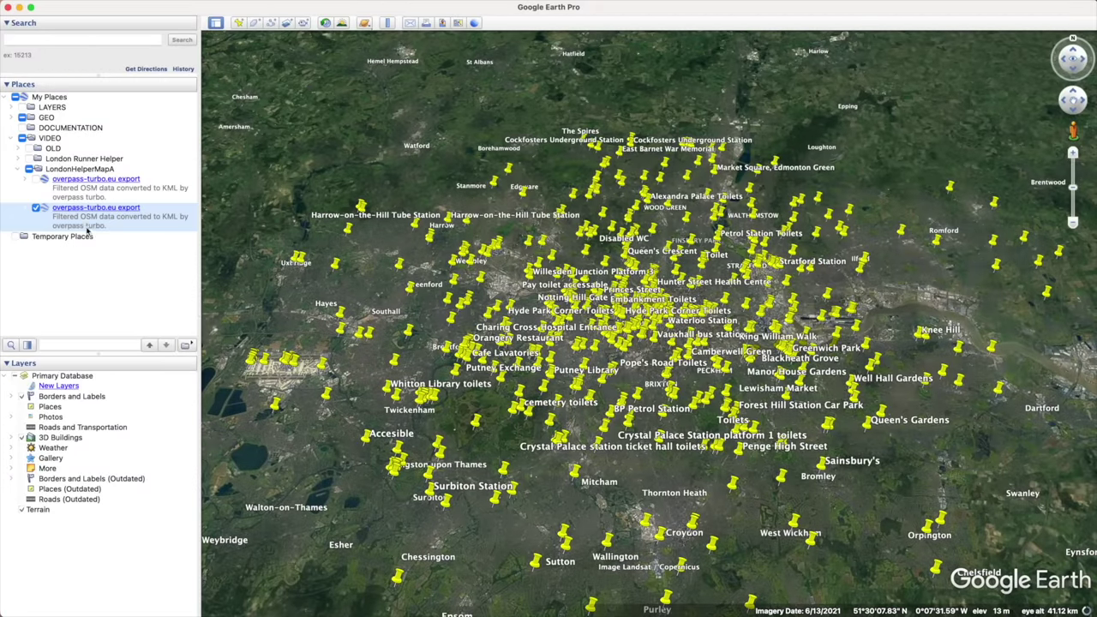
# Step: Apply a shared style with a green restroom icon to all placemarks in the toilets export folder
pyautogui.rightClick(86, 224)
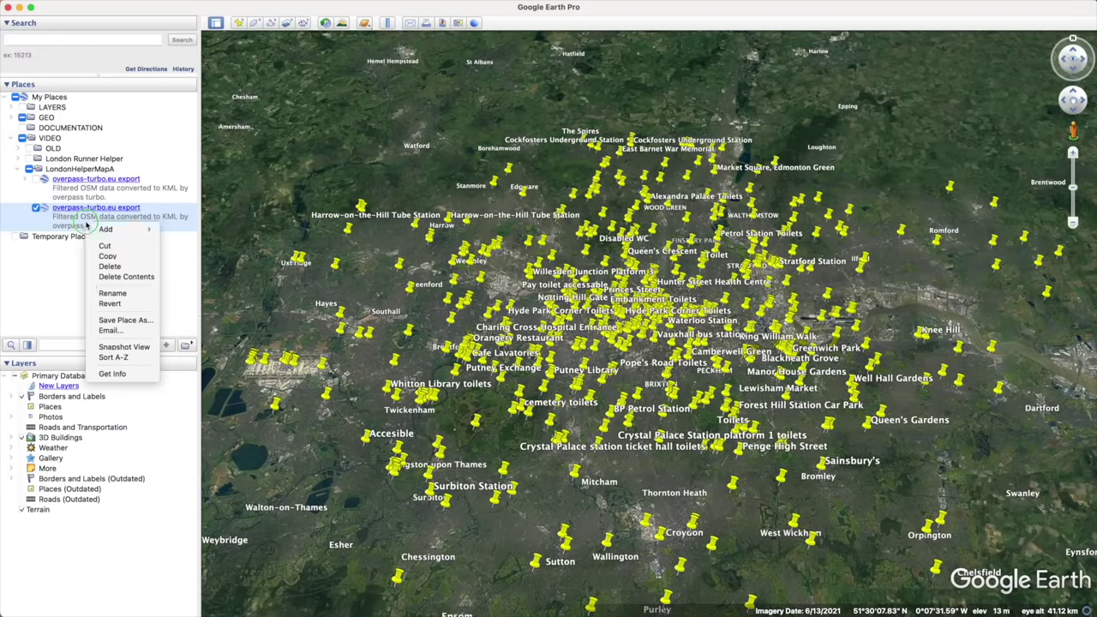
pyautogui.click(111, 374)
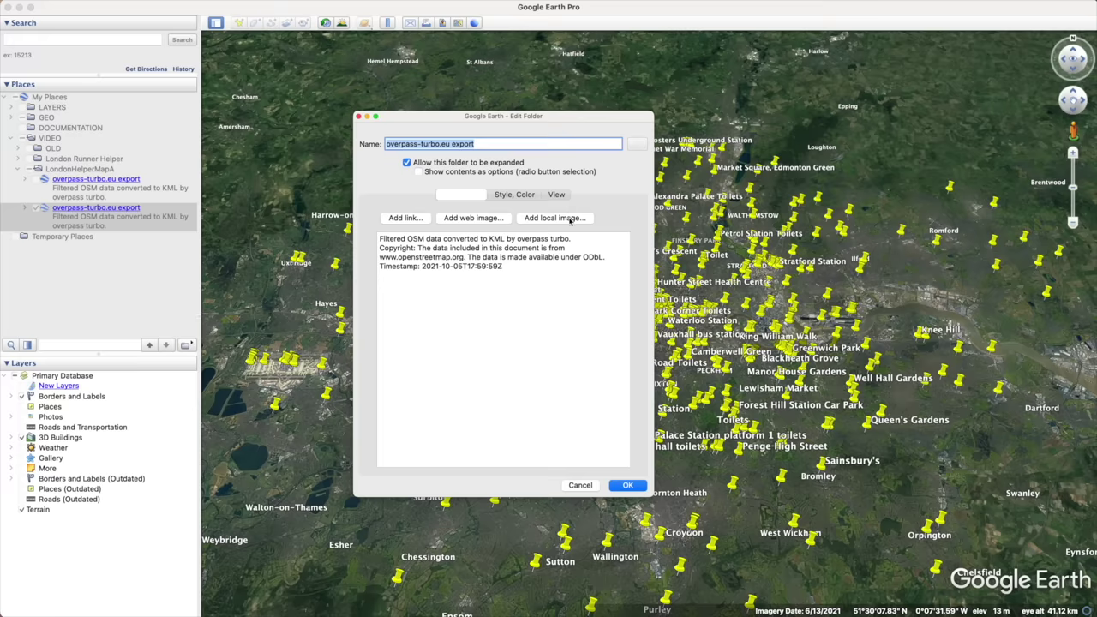
pyautogui.click(515, 194)
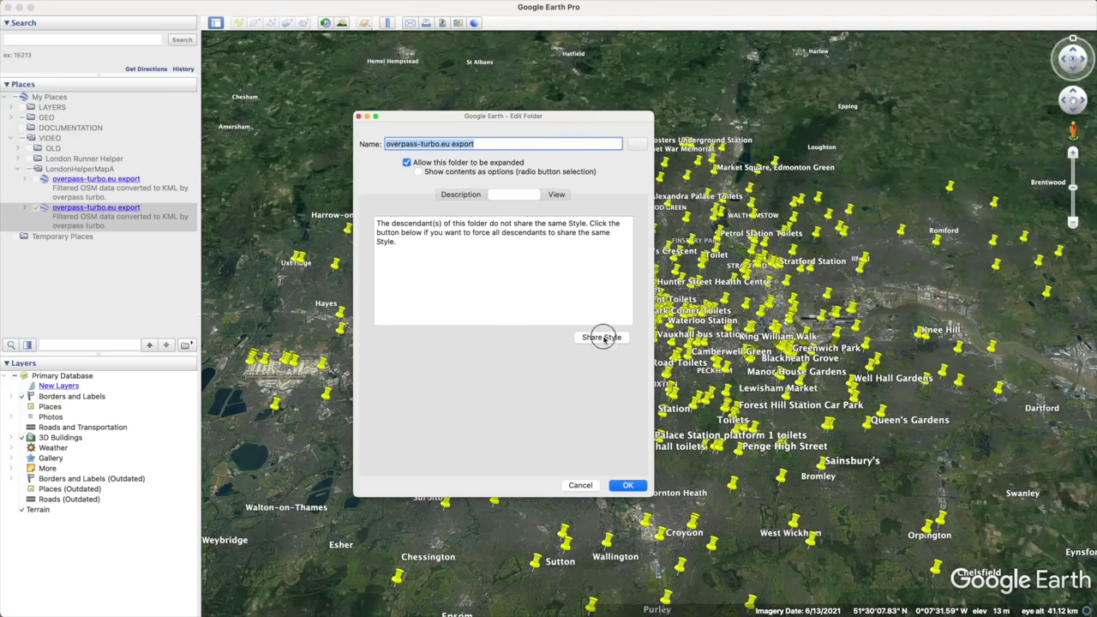
pyautogui.click(603, 337)
pyautogui.click(628, 485)
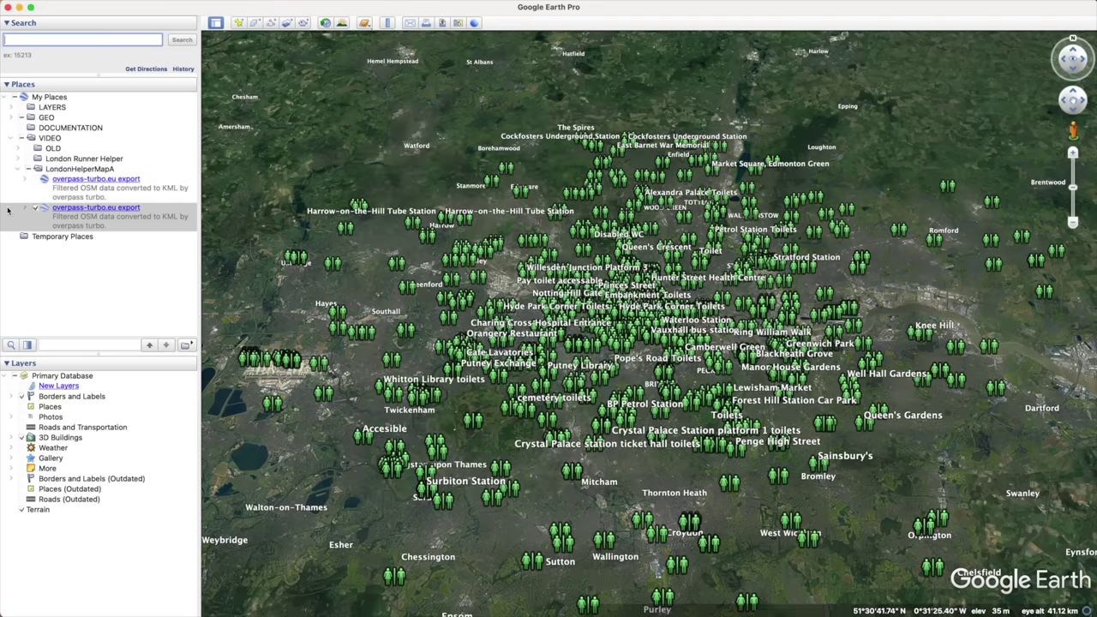
# Step: Show the drinking water layer alongside the toilets and open the Trafalgar Square Toilets placemark's details
pyautogui.doubleClick(43, 179)
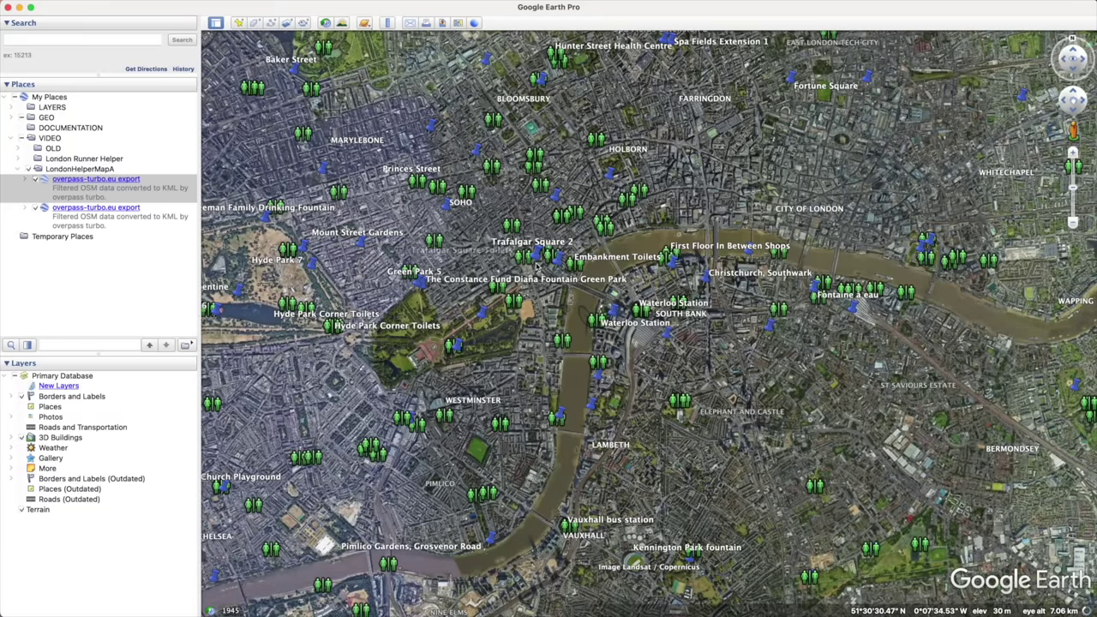
pyautogui.scroll(5, 542, 269)
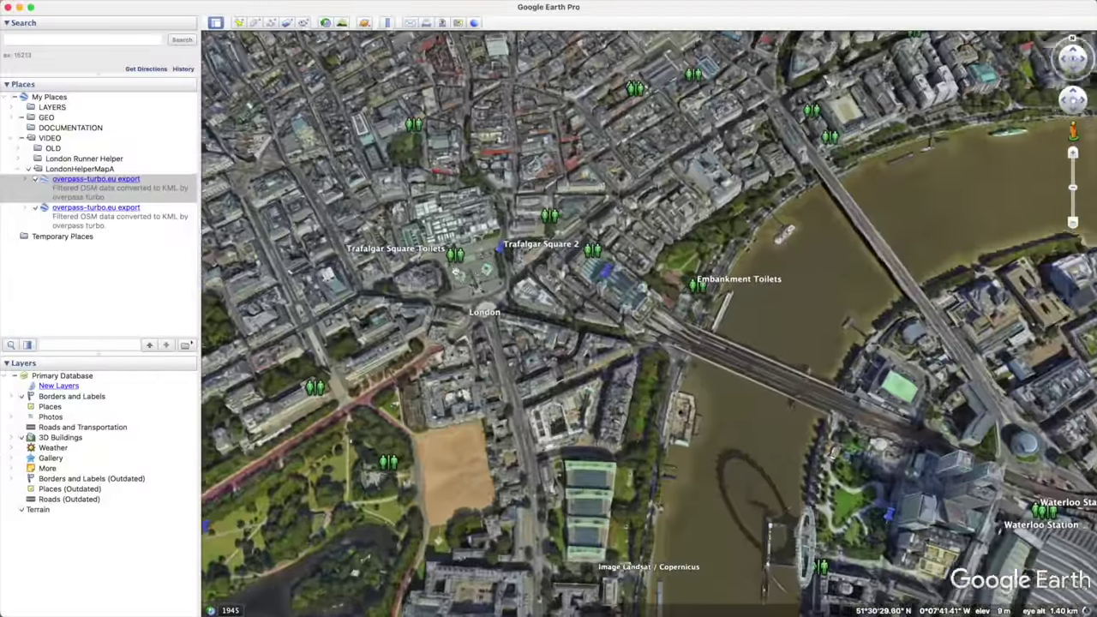
pyautogui.scroll(-3, 521, 295)
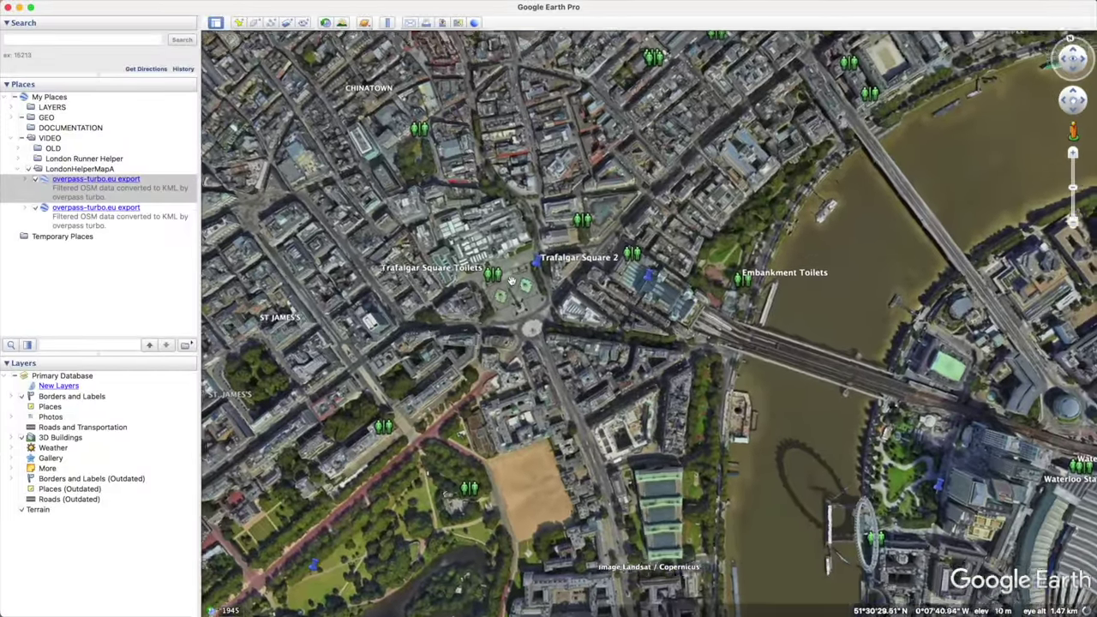
pyautogui.scroll(5, 521, 295)
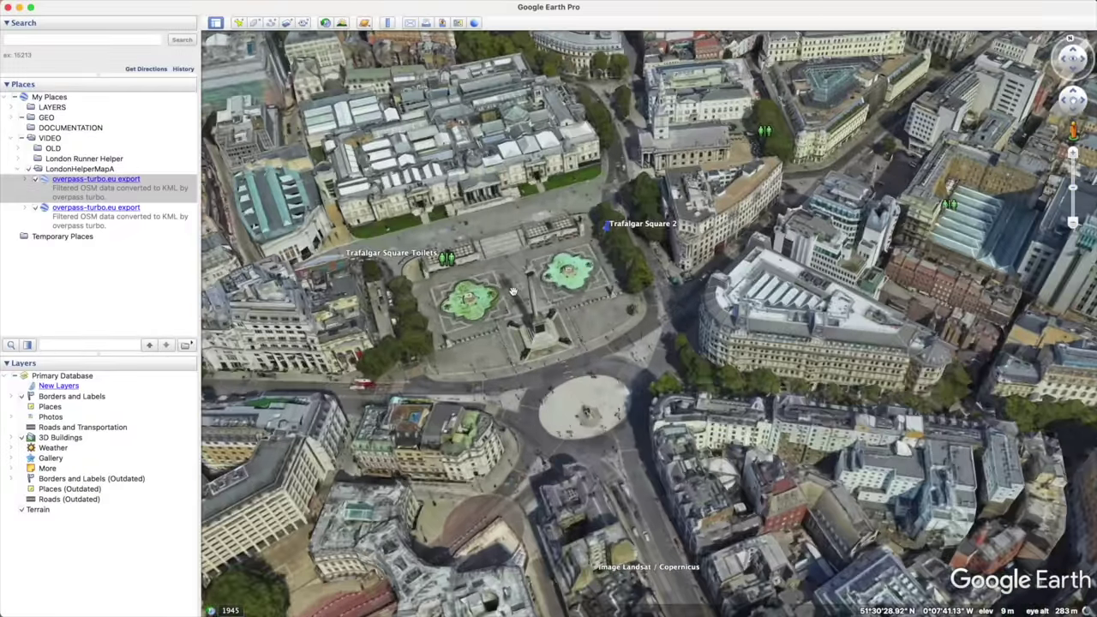
pyautogui.moveTo(514, 292); pyautogui.dragTo(607, 363)
pyautogui.scroll(2, 606, 364)
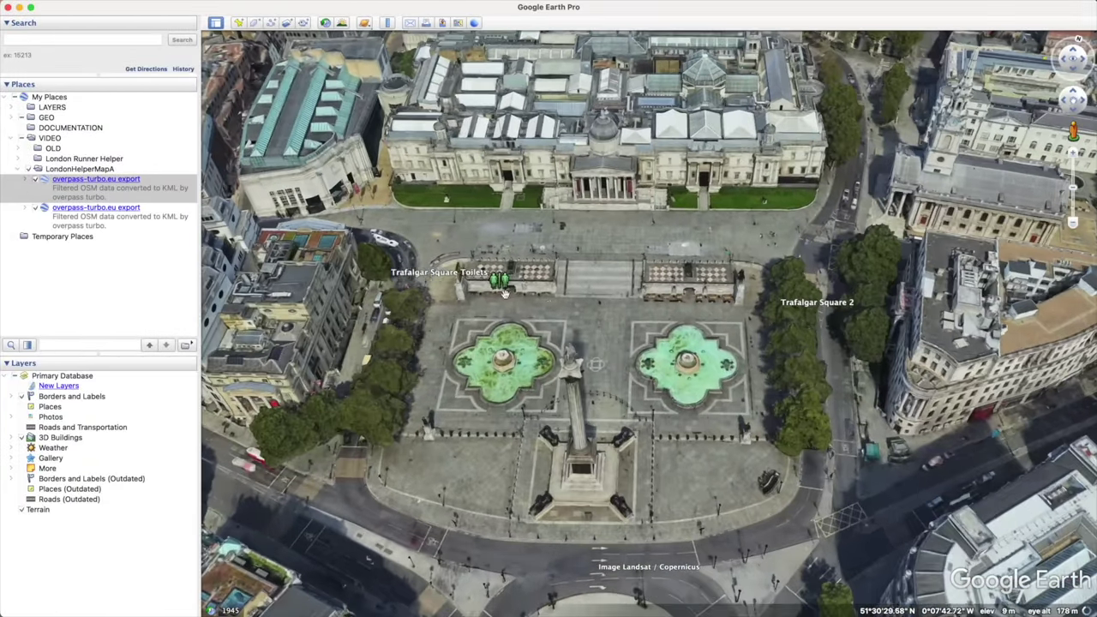
pyautogui.click(501, 280)
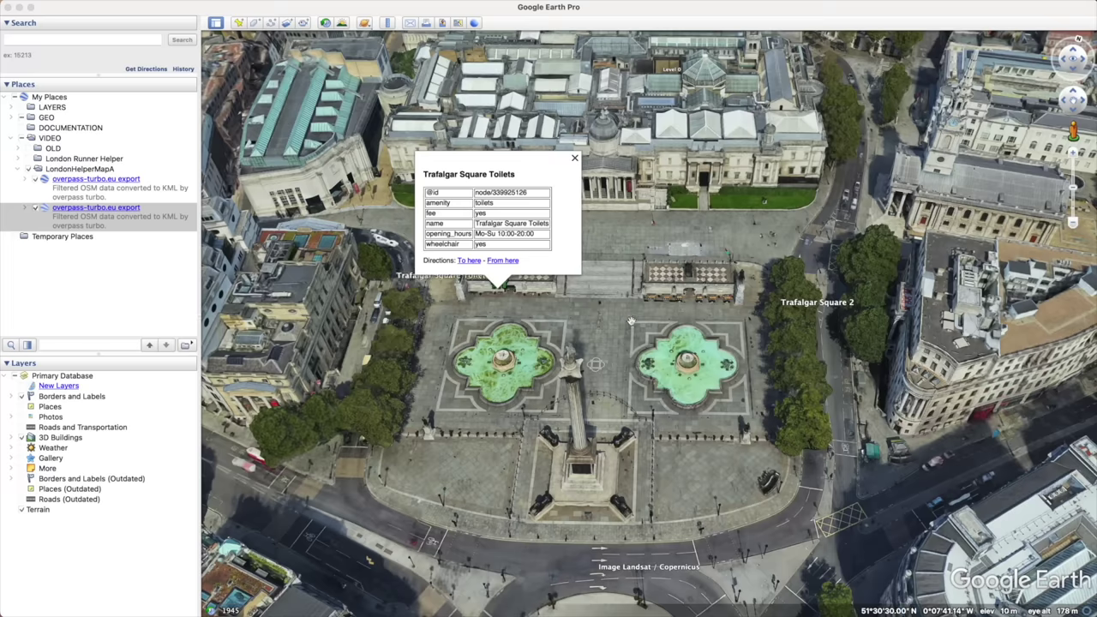
# Step: Read the details of the Trafalgar Square 2 drinking fountain and return to an overview of central London
pyautogui.moveTo(688, 332); pyautogui.dragTo(781, 364)
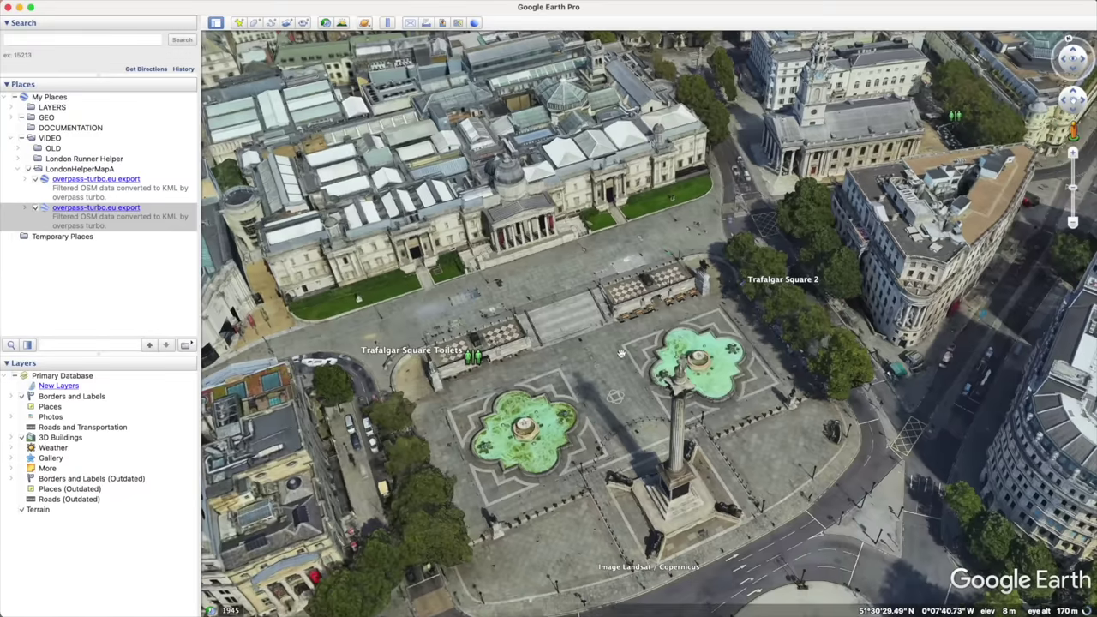
pyautogui.click(744, 290)
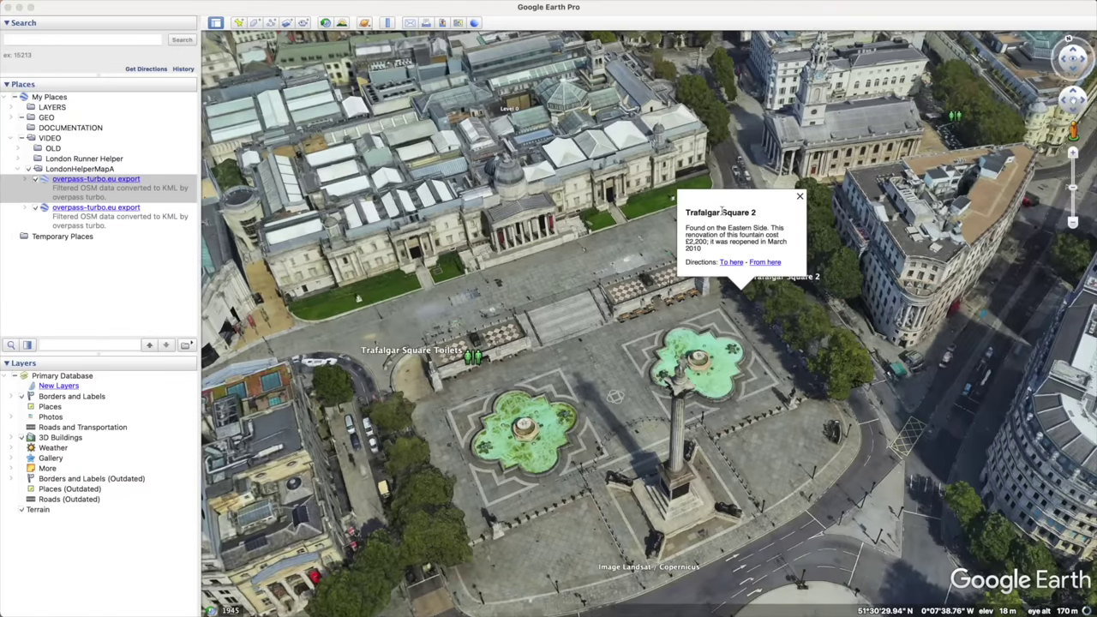
pyautogui.scroll(-5, 573, 386)
pyautogui.scroll(-10, 573, 386)
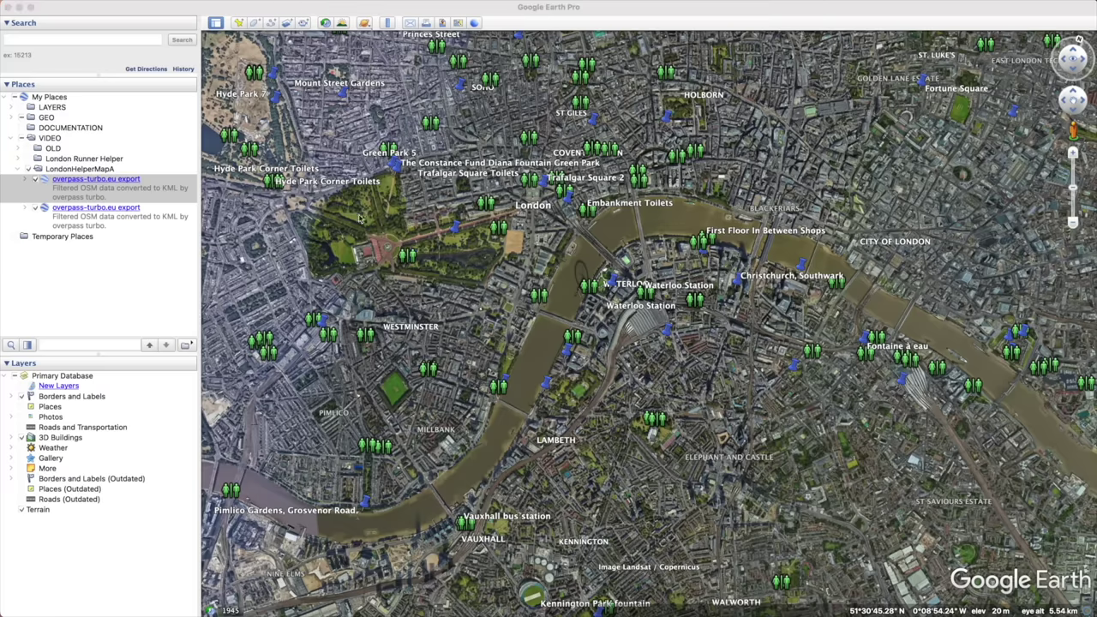
# Step: Switch back to the browser, close overpass turbo's Export dialog and open the London Helper Map in MapHub
pyautogui.press('super+Tab')
pyautogui.press('super+Tab')
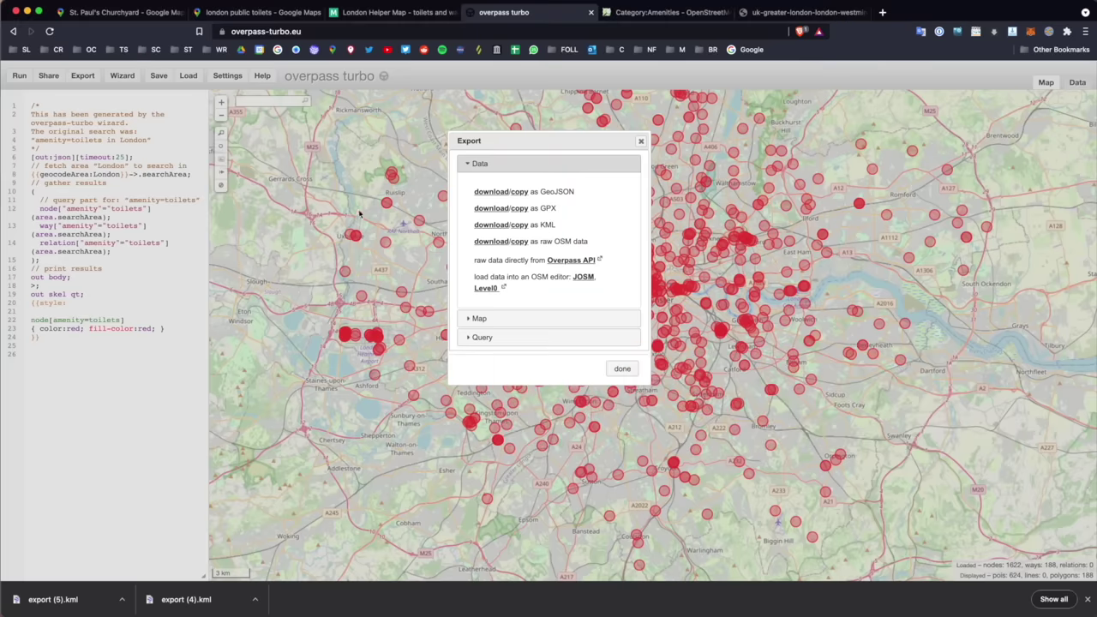
pyautogui.click(642, 143)
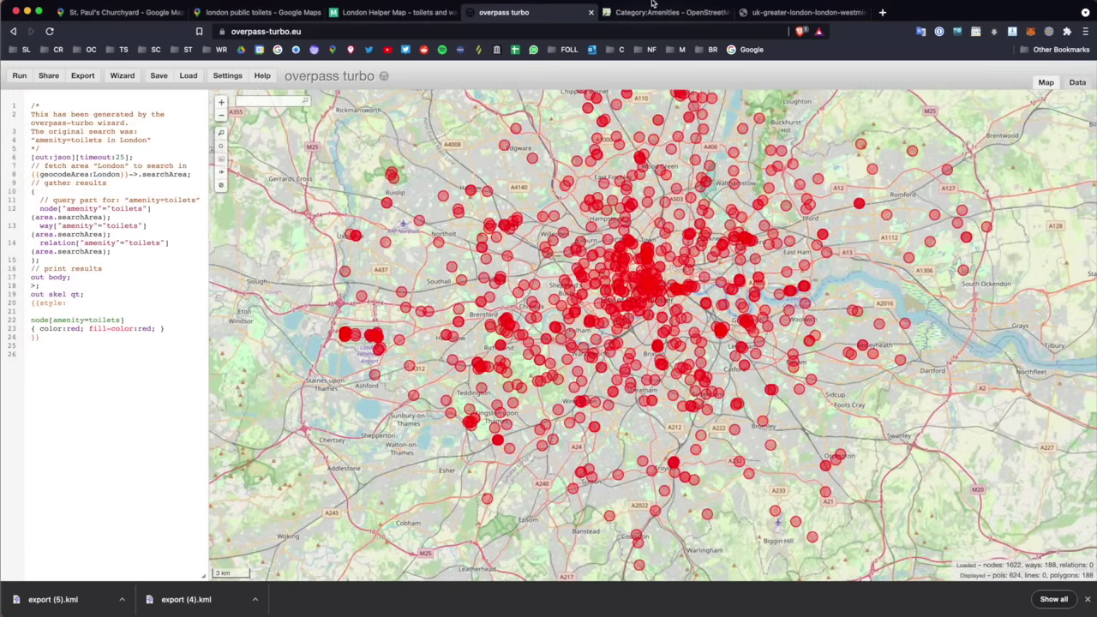
pyautogui.click(333, 16)
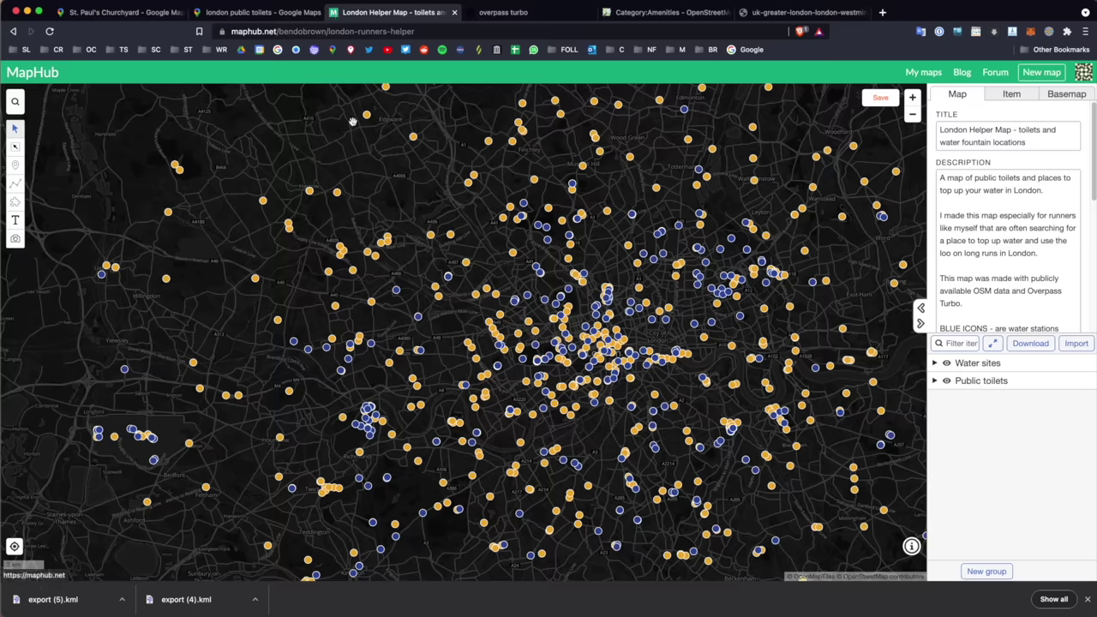
# Step: Open MapHub's import options, check the matching export formats in overpass turbo's Export dialog and return to the London Helper Map
pyautogui.click(757, 211)
pyautogui.click(1069, 362)
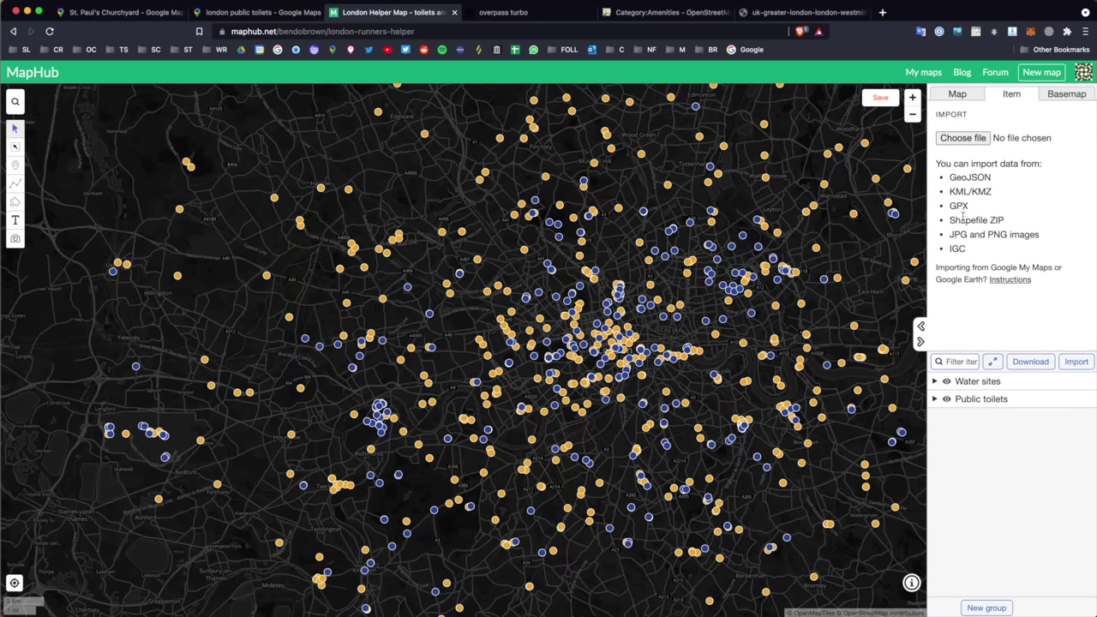
pyautogui.click(514, 12)
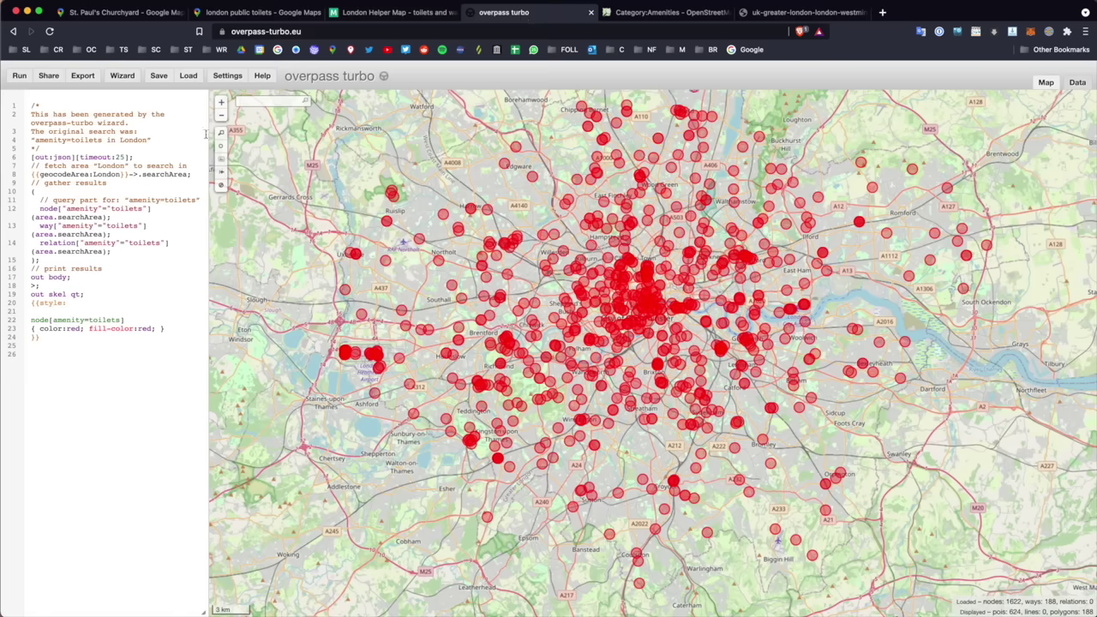
pyautogui.click(82, 76)
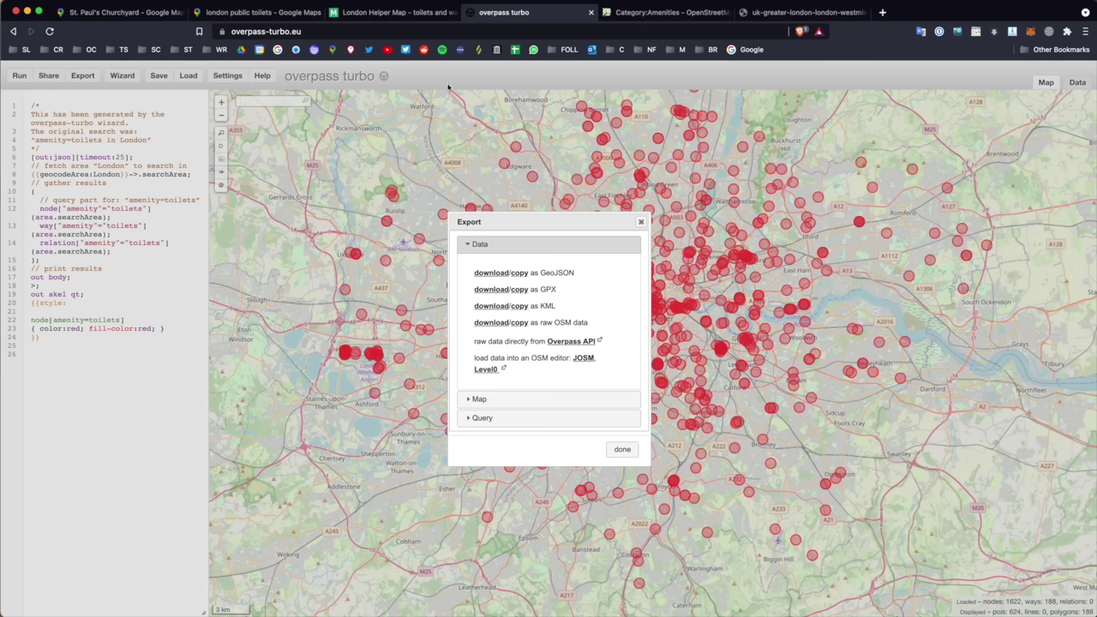
pyautogui.click(390, 13)
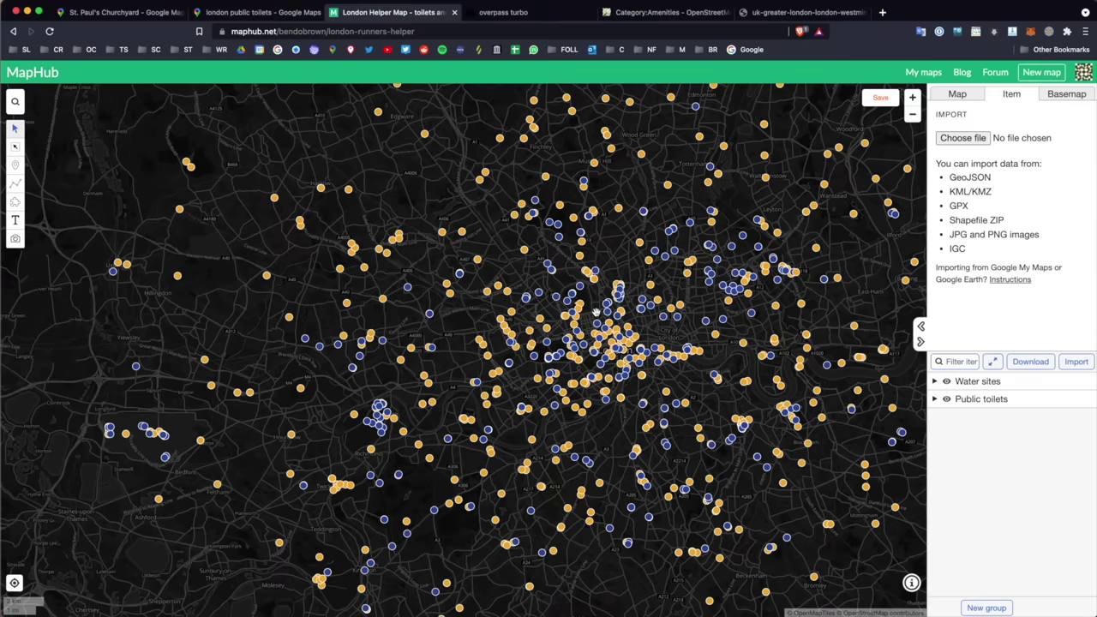
# Step: Examine the toilet and water markers around Westminster and Southwark on the London Helper Map
pyautogui.scroll(2, 616, 314)
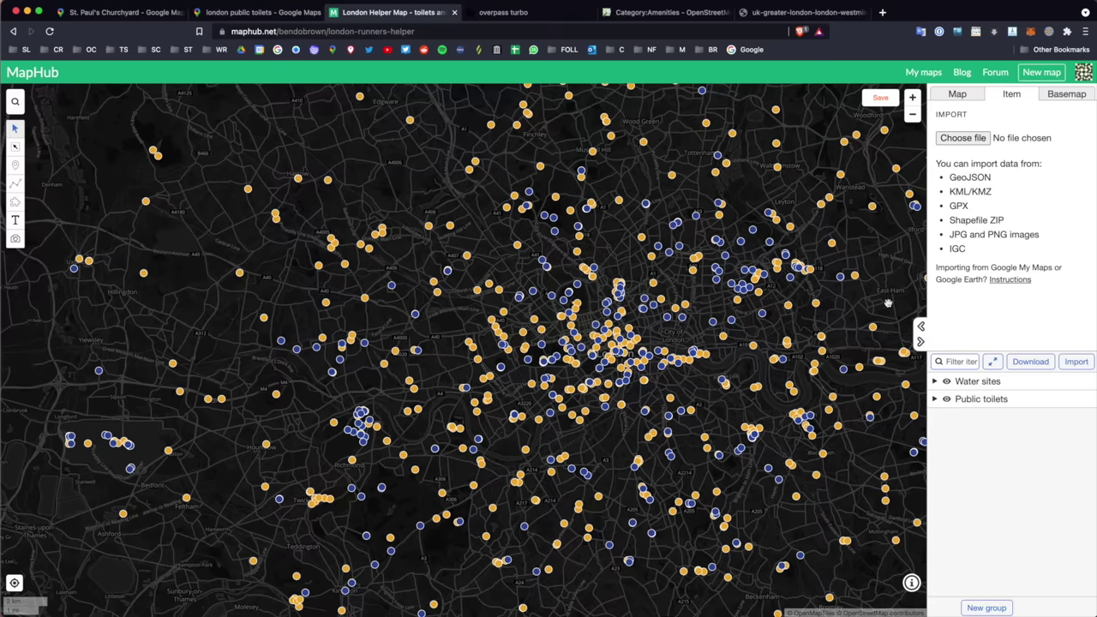
pyautogui.click(936, 385)
pyautogui.scroll(3, 603, 344)
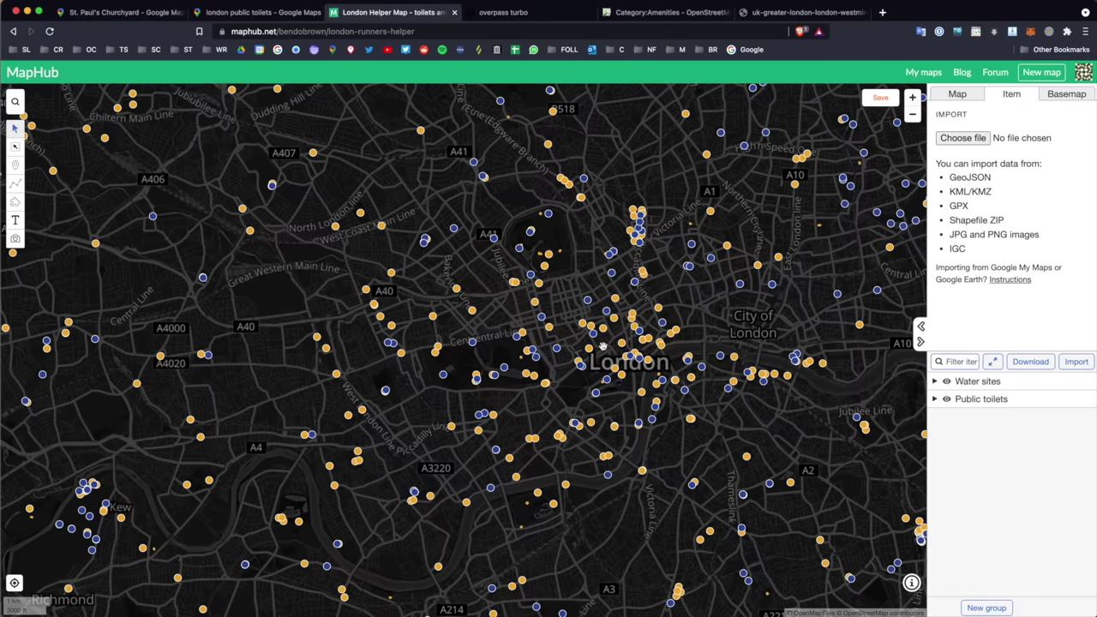
pyautogui.scroll(3, 634, 377)
pyautogui.scroll(3, 653, 428)
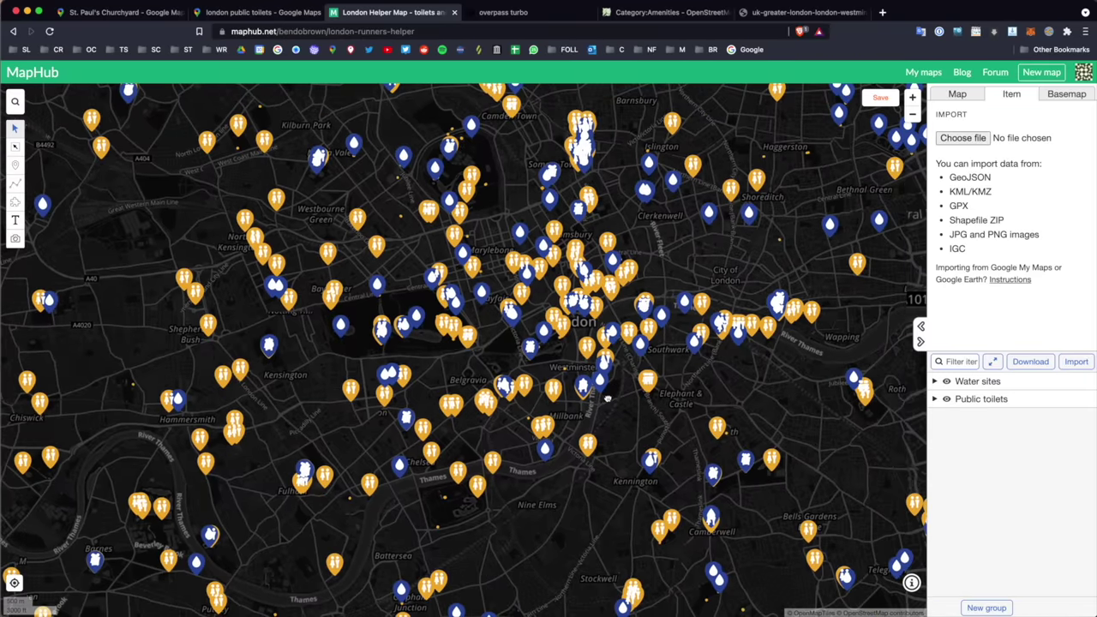
pyautogui.scroll(3, 612, 361)
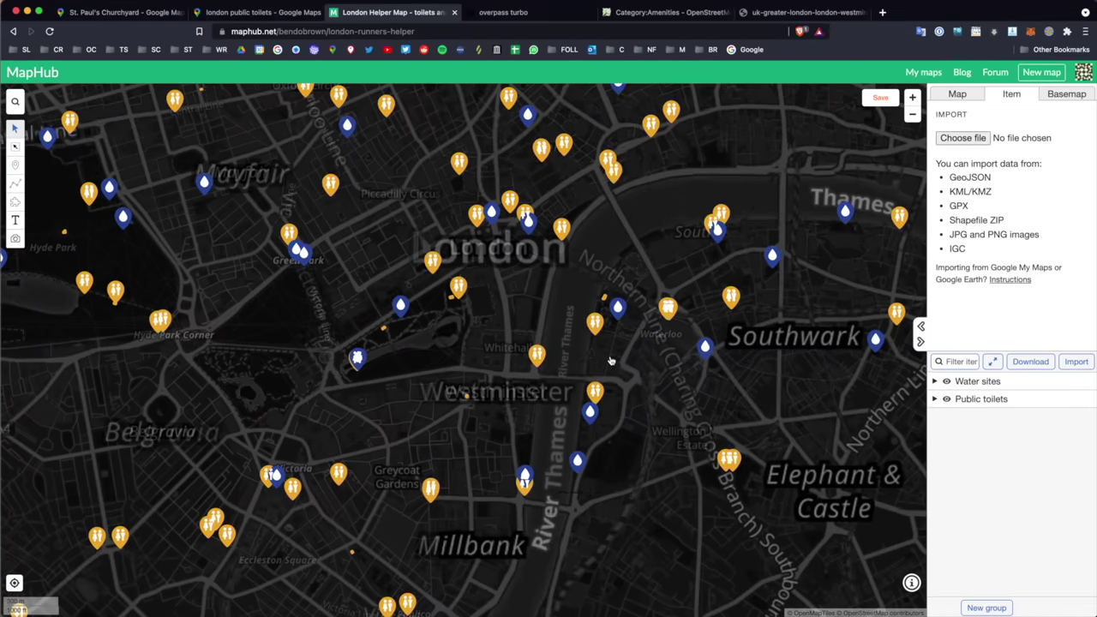
pyautogui.scroll(3, 676, 310)
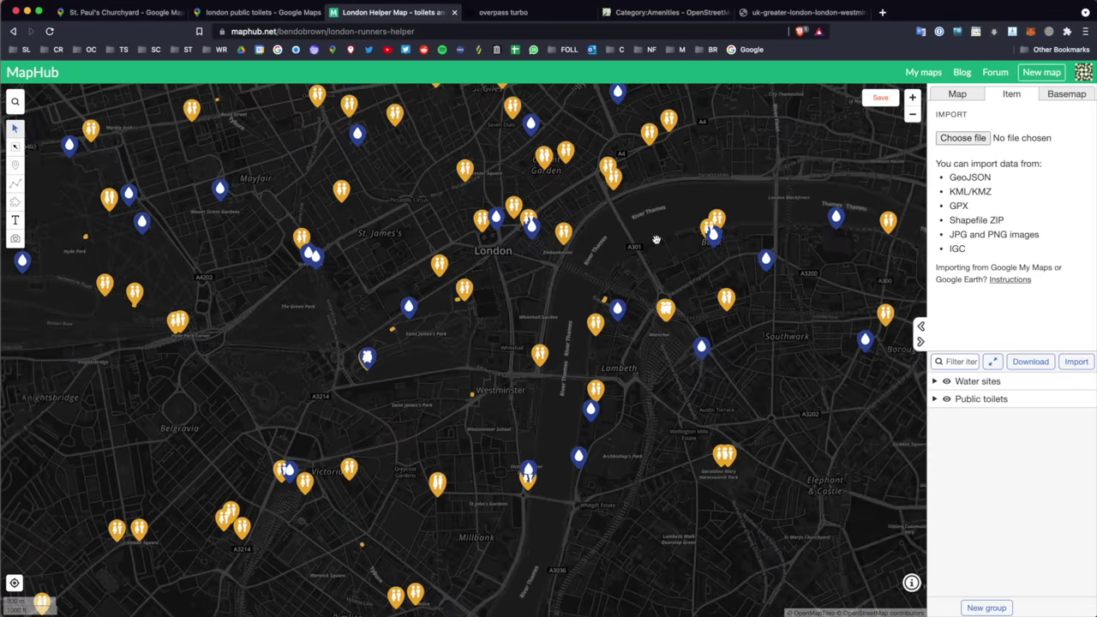
# Step: Survey the toilet and water markers across wider central and north London, from Kensington to Hackney
pyautogui.scroll(-3, 718, 204)
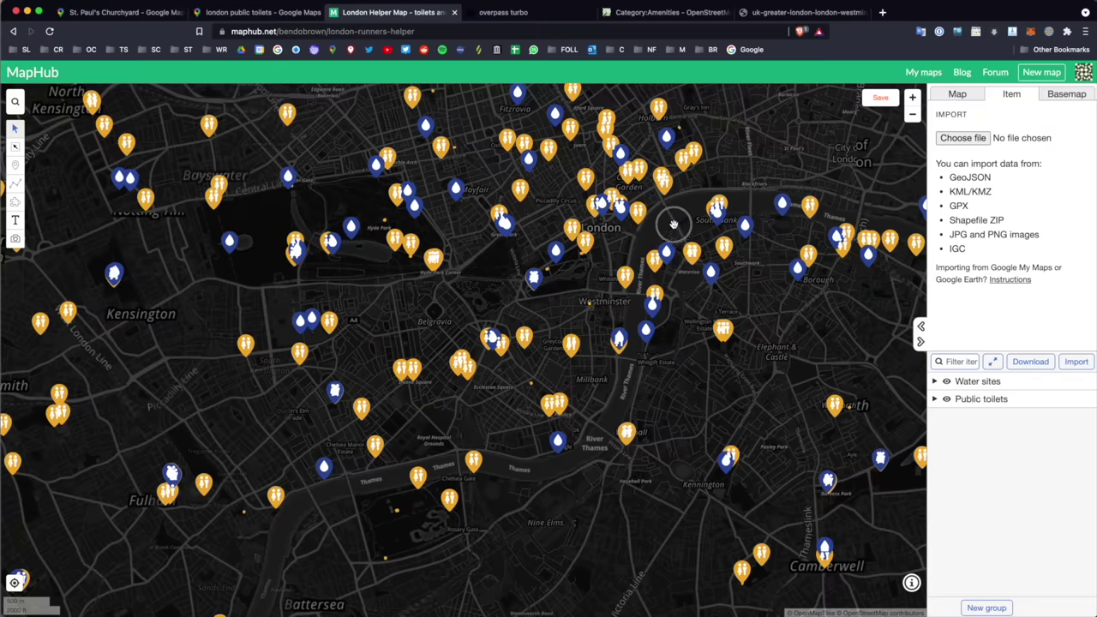
pyautogui.moveTo(674, 220); pyautogui.dragTo(648, 387)
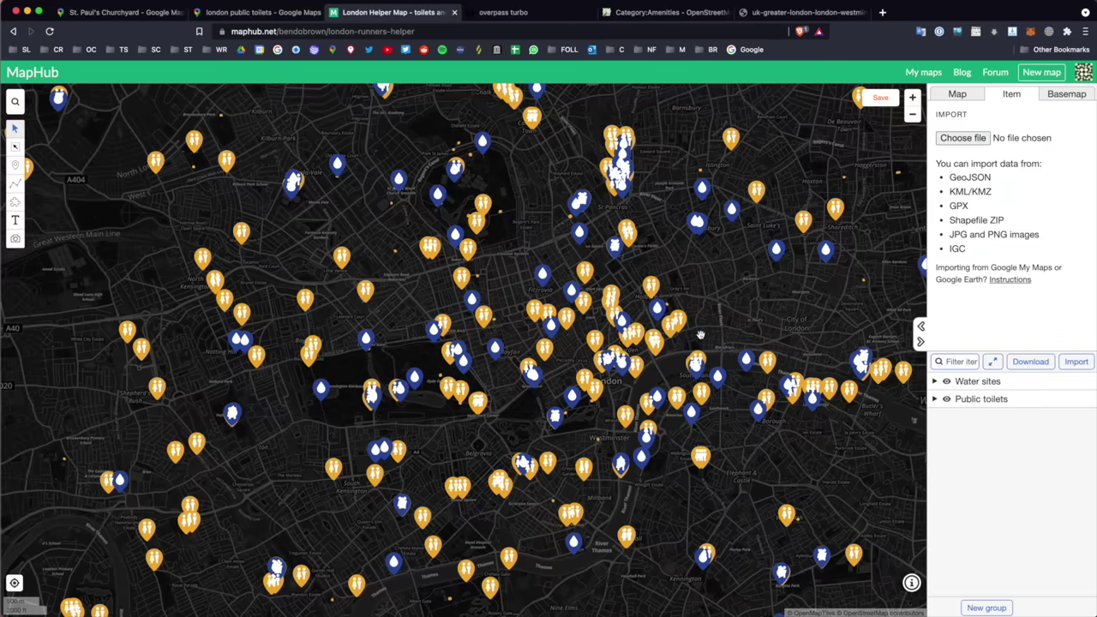
pyautogui.scroll(-2, 701, 337)
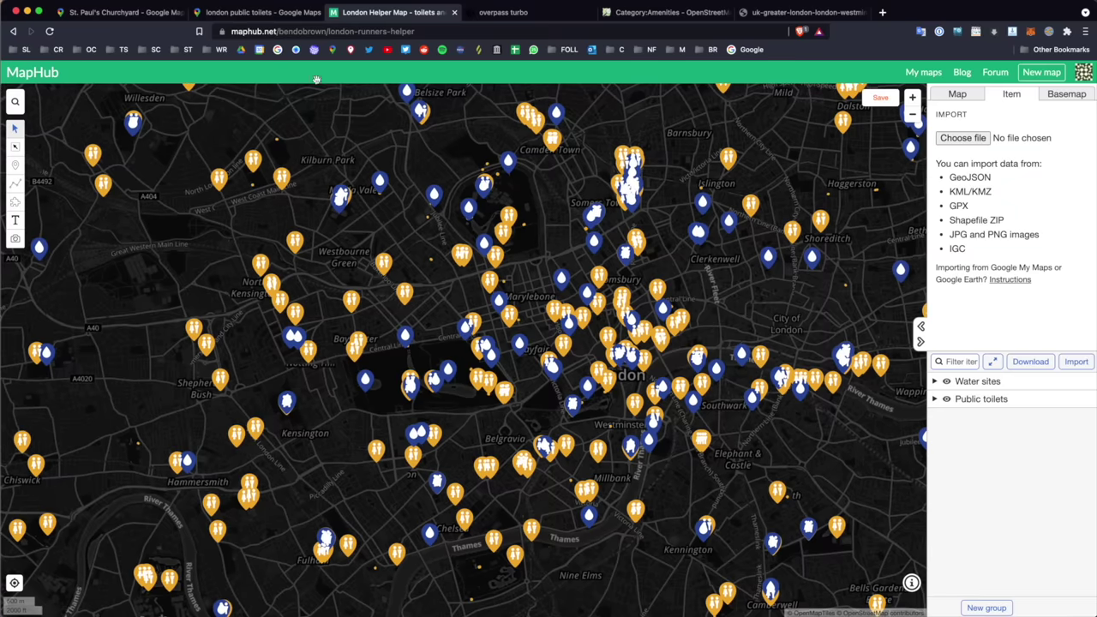
pyautogui.moveTo(740, 299); pyautogui.dragTo(625, 335)
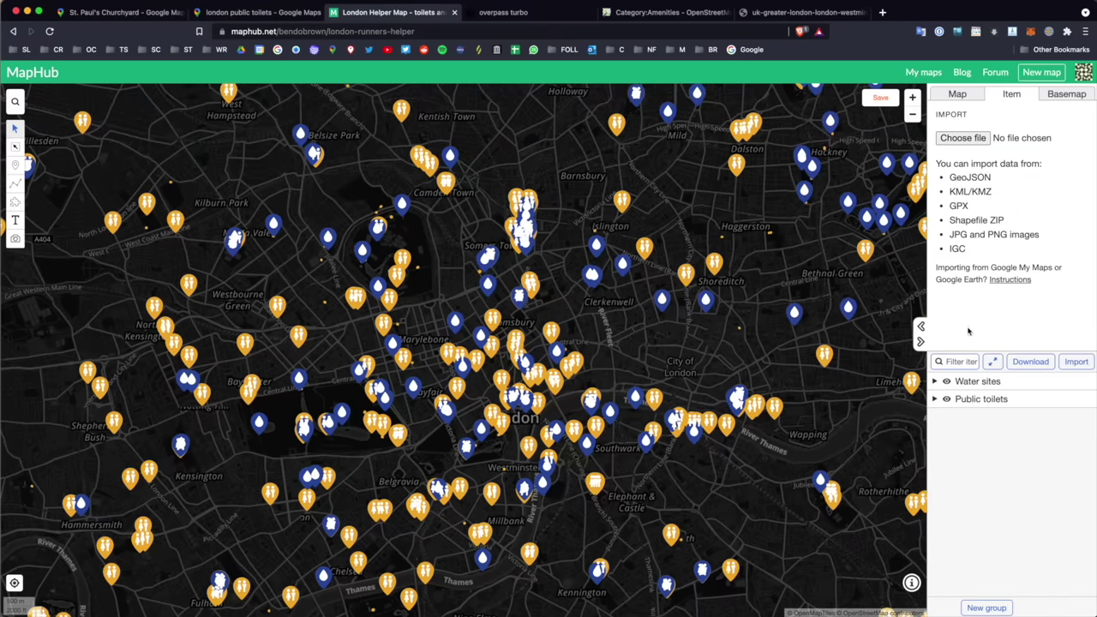
pyautogui.tripleClick(968, 265)
pyautogui.click(965, 240)
pyautogui.moveTo(736, 345); pyautogui.dragTo(682, 357)
pyautogui.moveTo(683, 259); pyautogui.dragTo(742, 290)
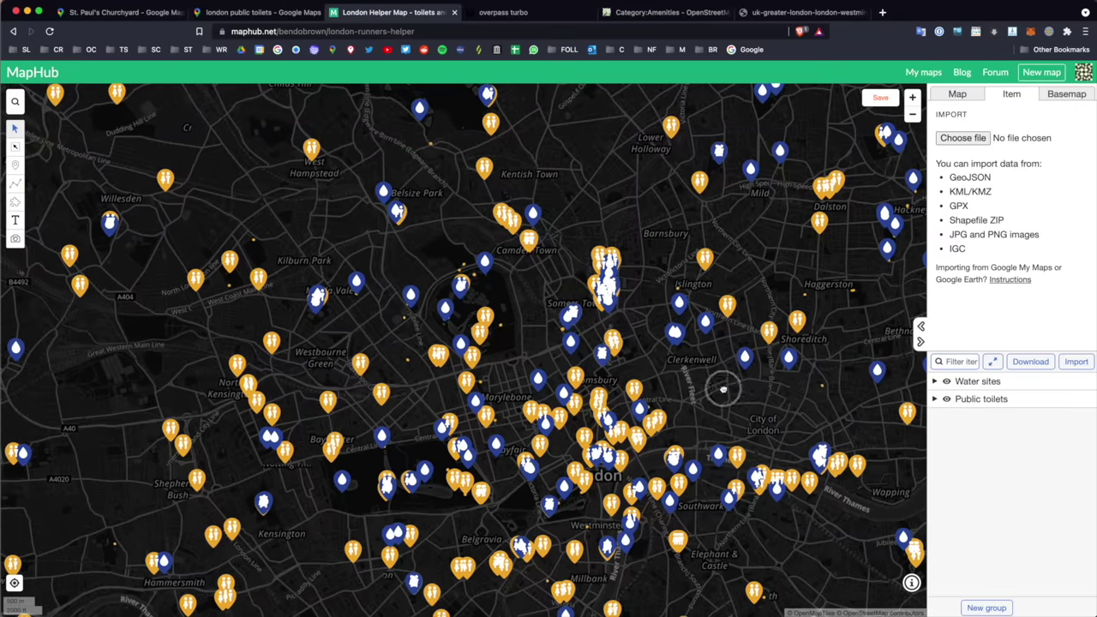
pyautogui.moveTo(514, 362); pyautogui.dragTo(642, 264)
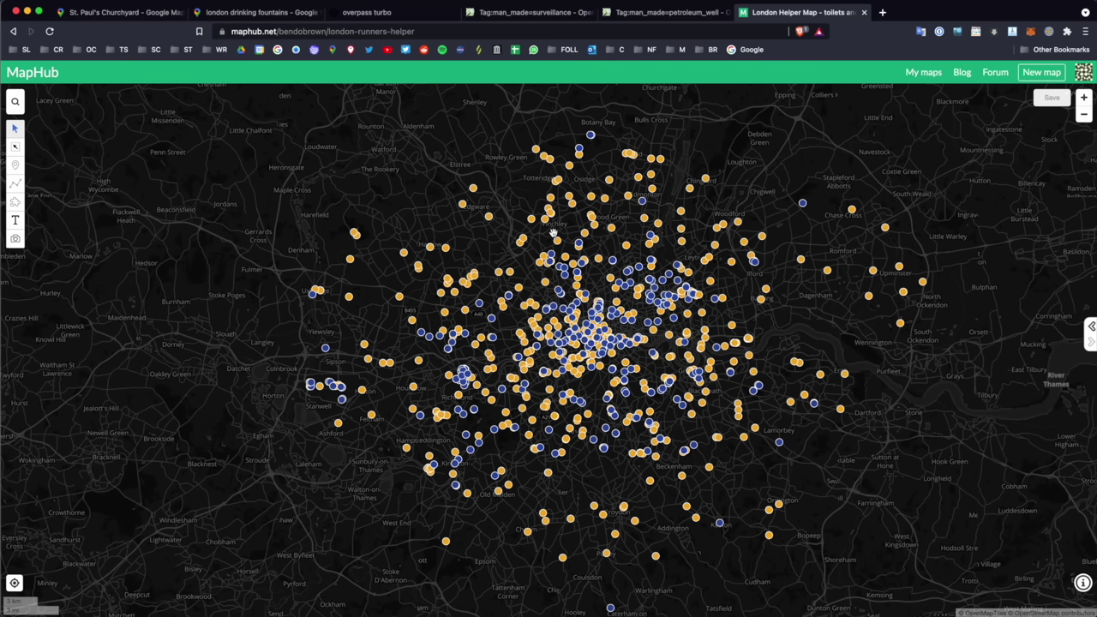
# Step: Review the OpenStreetMap wiki pages for man_made=petroleum_well and man_made=surveillance, and open the Munich surveillance query in overpass turbo
pyautogui.click(660, 14)
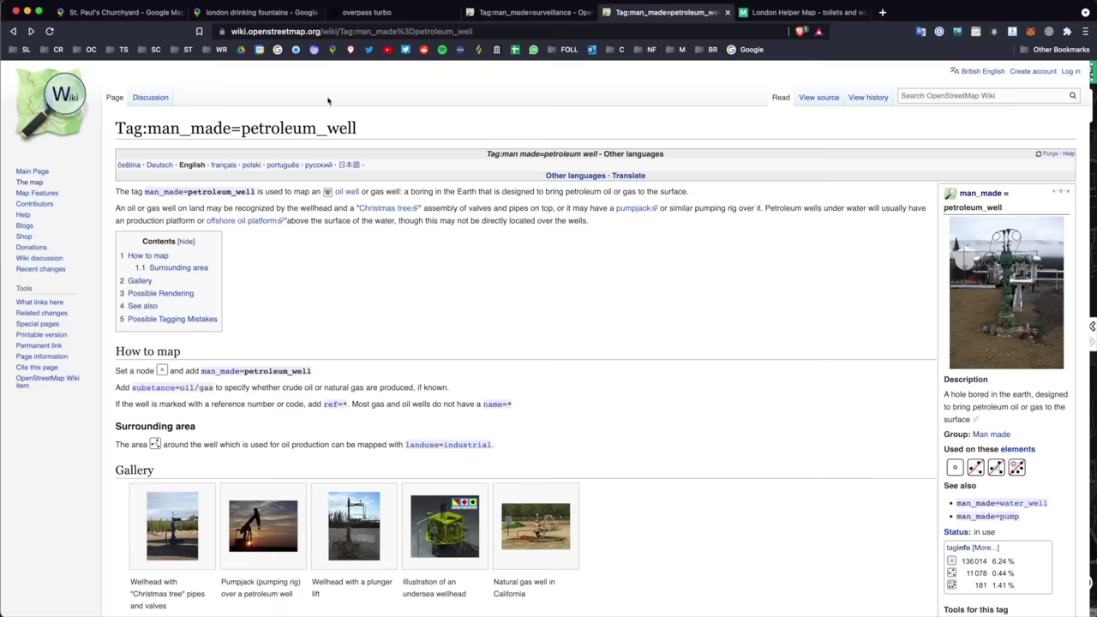
pyautogui.moveTo(149, 130); pyautogui.dragTo(237, 144)
pyautogui.click(517, 14)
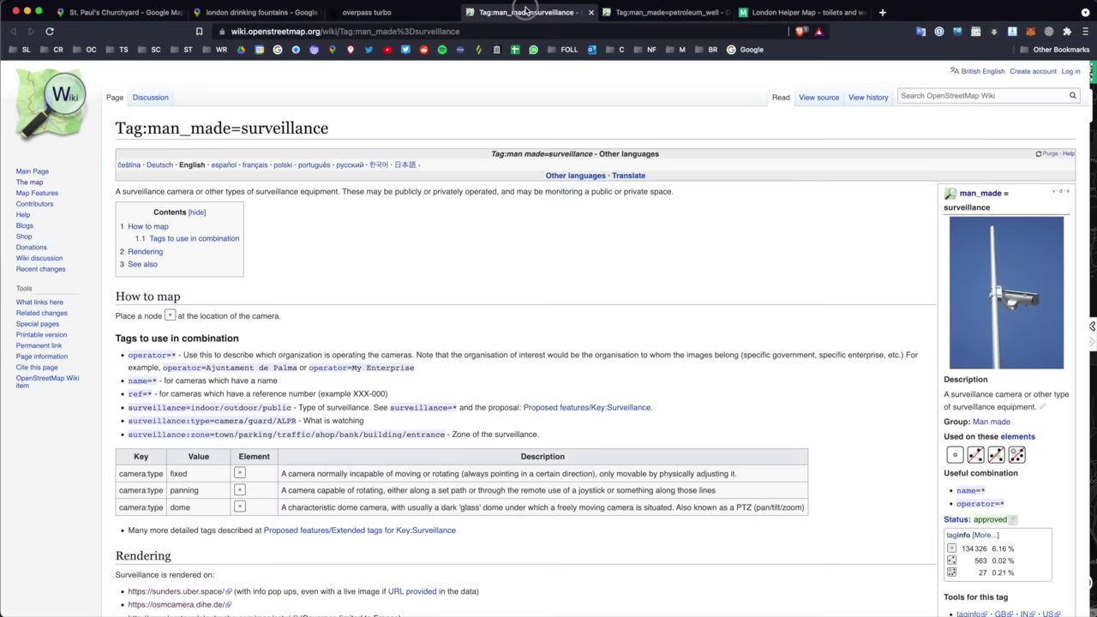
pyautogui.moveTo(327, 129); pyautogui.dragTo(151, 133)
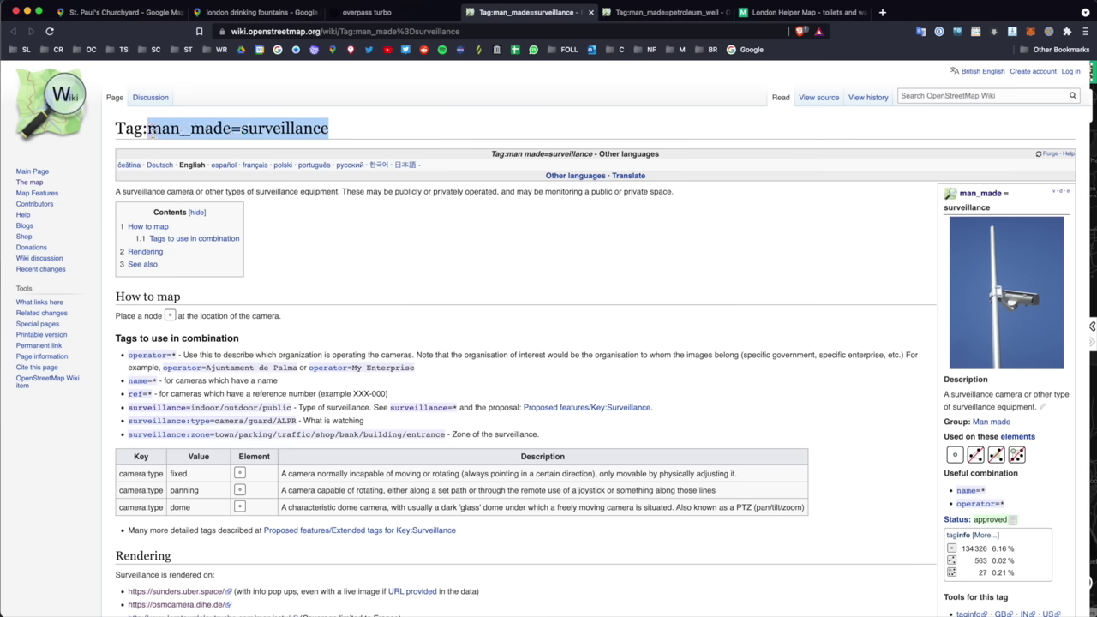
pyautogui.click(370, 15)
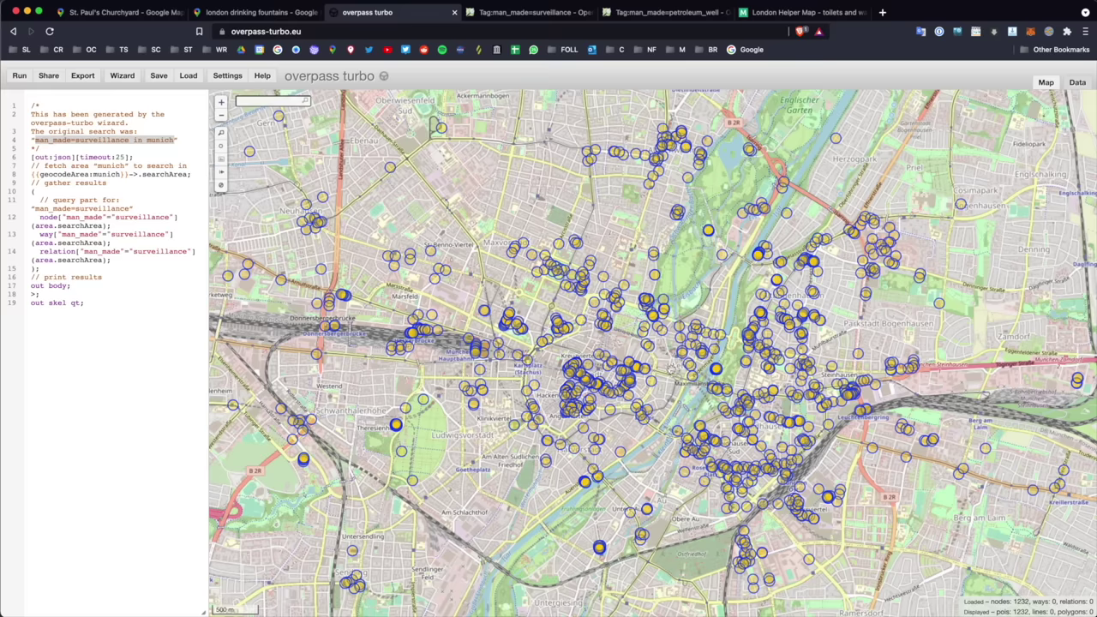
# Step: Switch to Google Earth Pro and examine the row of surveillance camera placemarks along Luisenstraße in Munich
pyautogui.press('super+Tab')
pyautogui.scroll(5, 686, 300)
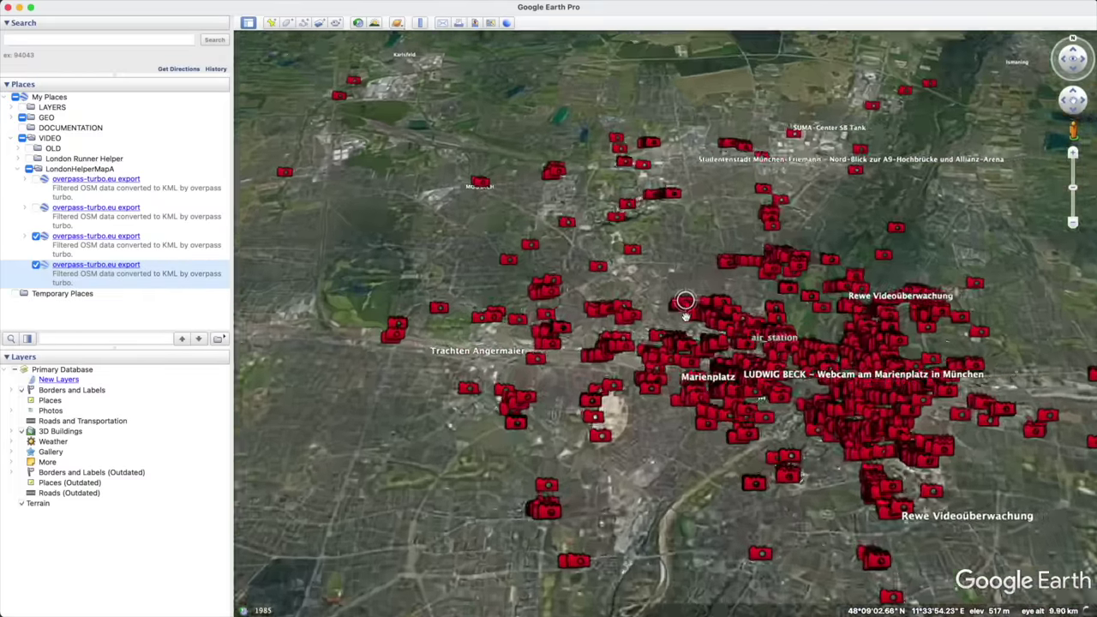
pyautogui.scroll(5, 664, 407)
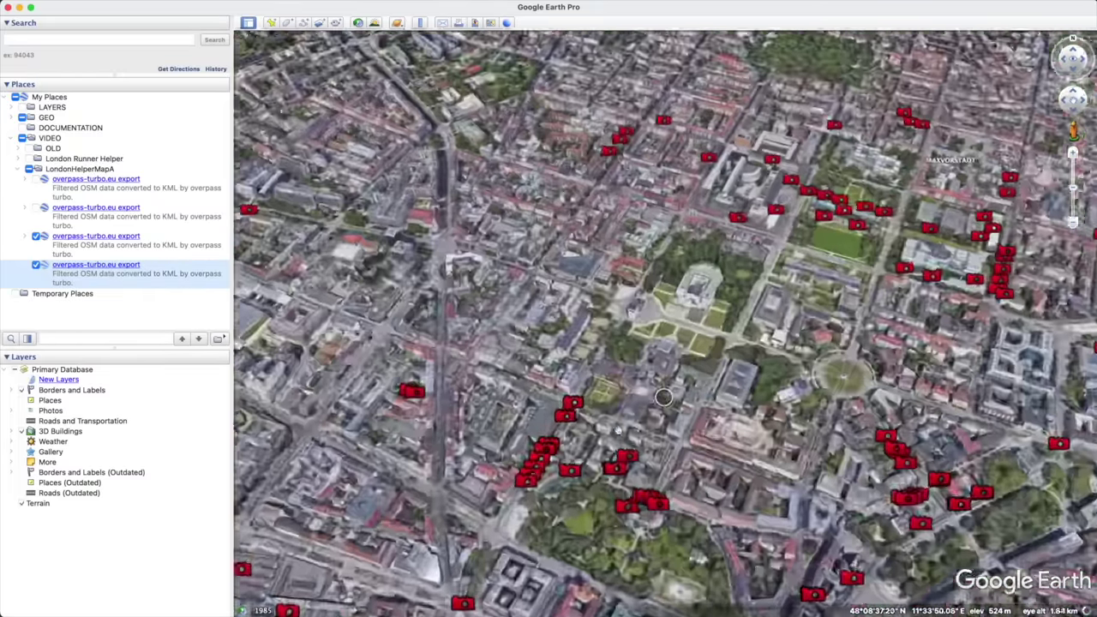
pyautogui.scroll(3, 777, 403)
pyautogui.scroll(6, 778, 403)
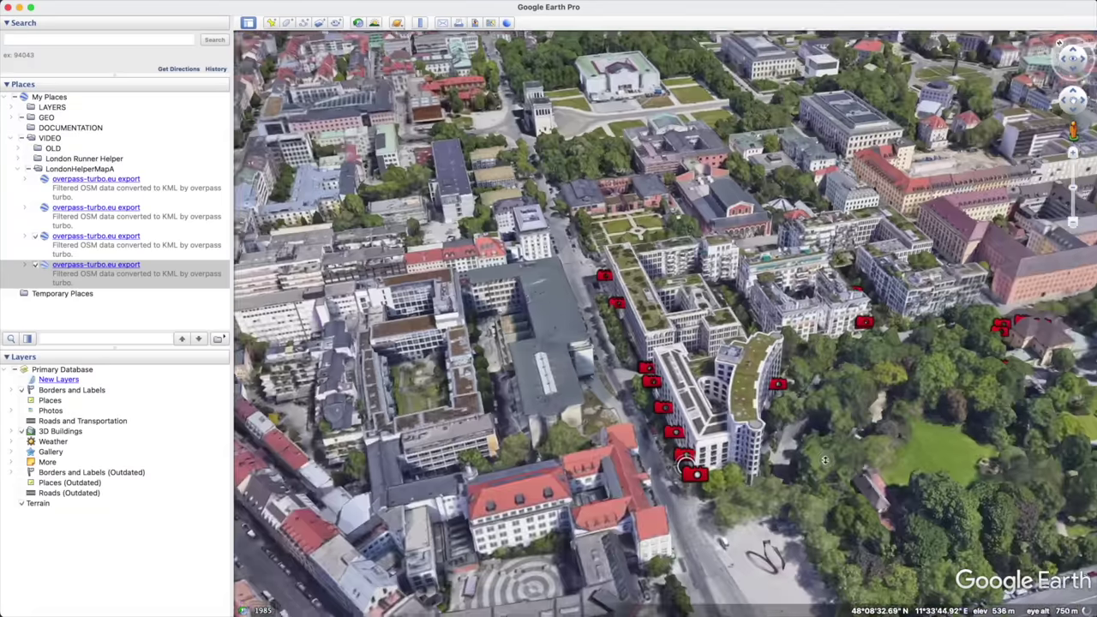
pyautogui.moveTo(826, 460)
pyautogui.mouseDown()
pyautogui.moveTo(803, 354)
pyautogui.moveTo(765, 354)
pyautogui.mouseUp()
pyautogui.moveTo(697, 419); pyautogui.dragTo(686, 297)
pyautogui.moveTo(662, 337); pyautogui.dragTo(665, 405)
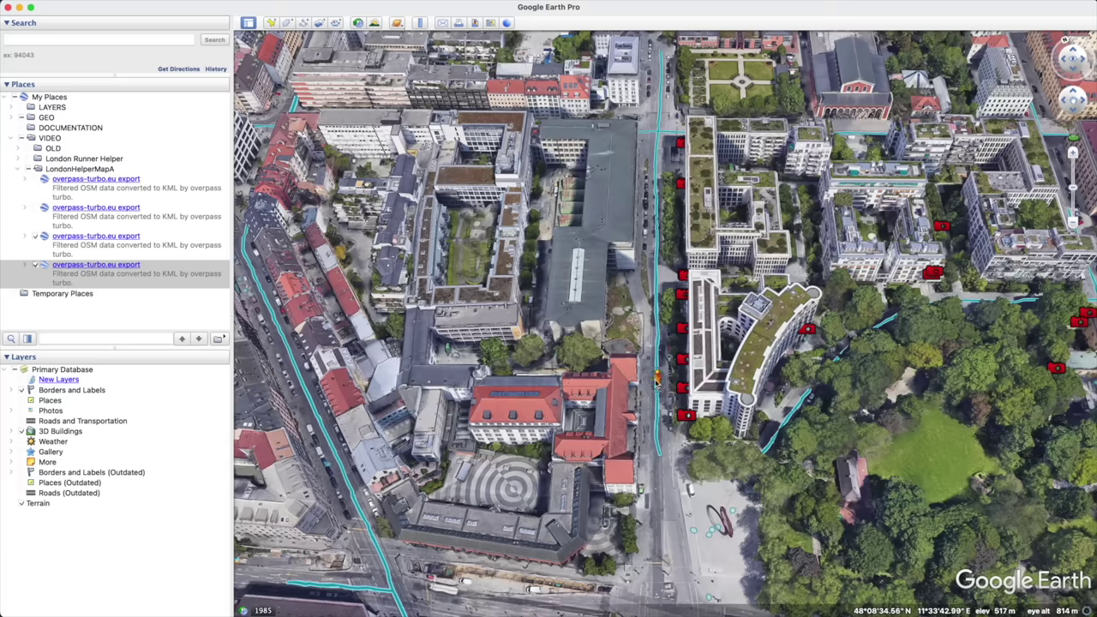
# Step: Enter Street View on Luisenstraße beside the camera placemarks, inspect the building facade for cameras and exit Street View
pyautogui.moveTo(657, 377); pyautogui.dragTo(660, 382)
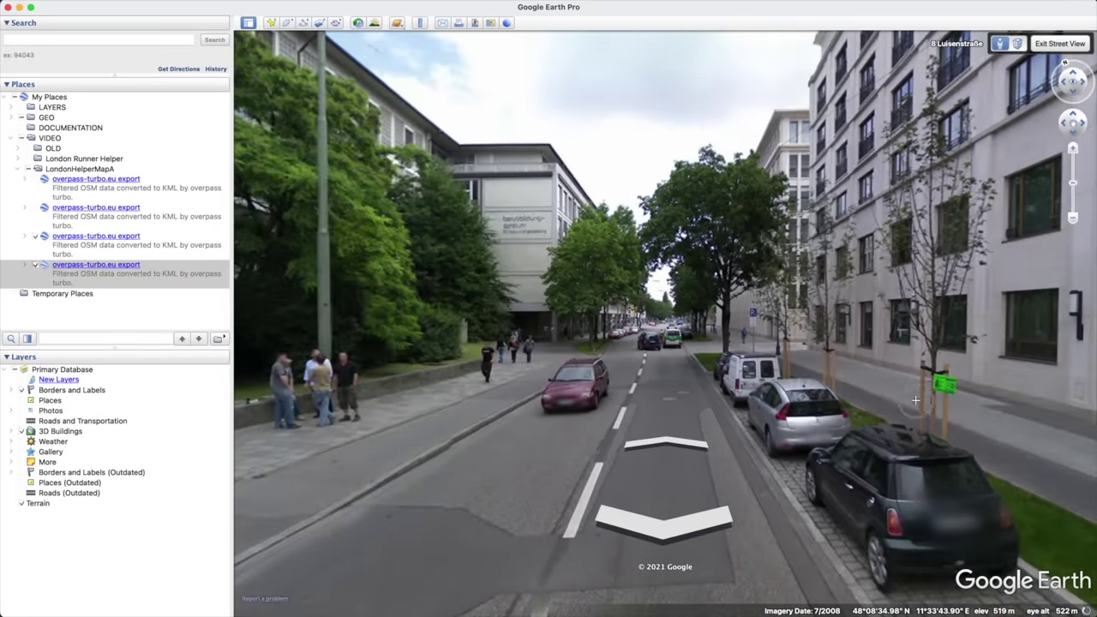
pyautogui.moveTo(915, 400); pyautogui.dragTo(528, 378)
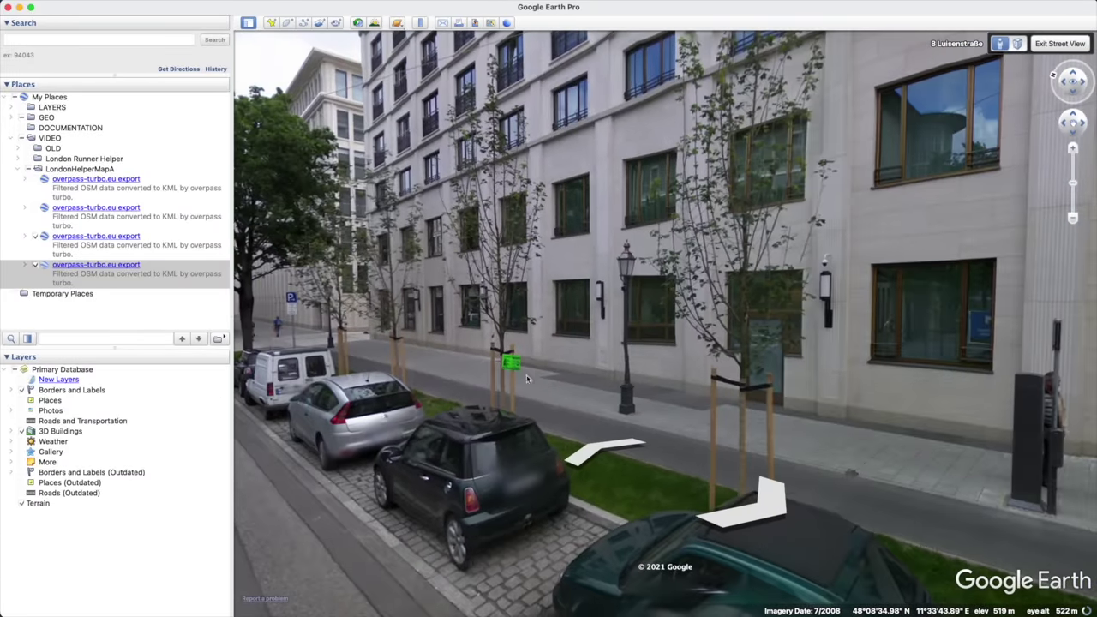
pyautogui.doubleClick(825, 274)
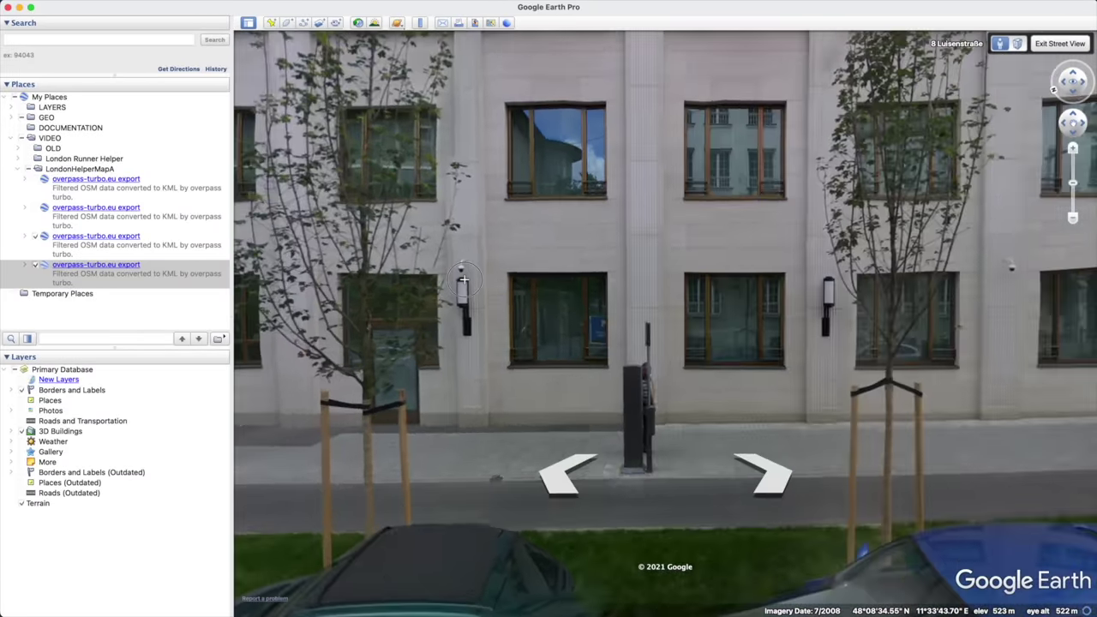
pyautogui.moveTo(464, 279); pyautogui.dragTo(693, 298)
pyautogui.moveTo(646, 296); pyautogui.dragTo(415, 281)
pyautogui.moveTo(950, 285); pyautogui.dragTo(645, 312)
pyautogui.moveTo(556, 306); pyautogui.dragTo(1007, 257)
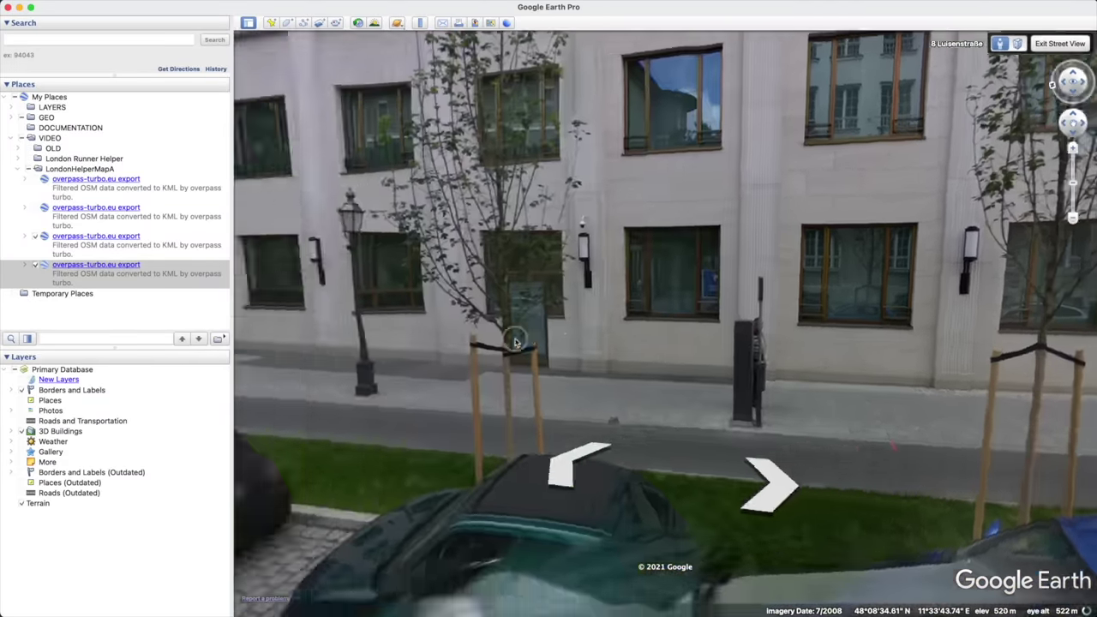
pyautogui.moveTo(333, 333); pyautogui.dragTo(696, 355)
pyautogui.click(697, 355)
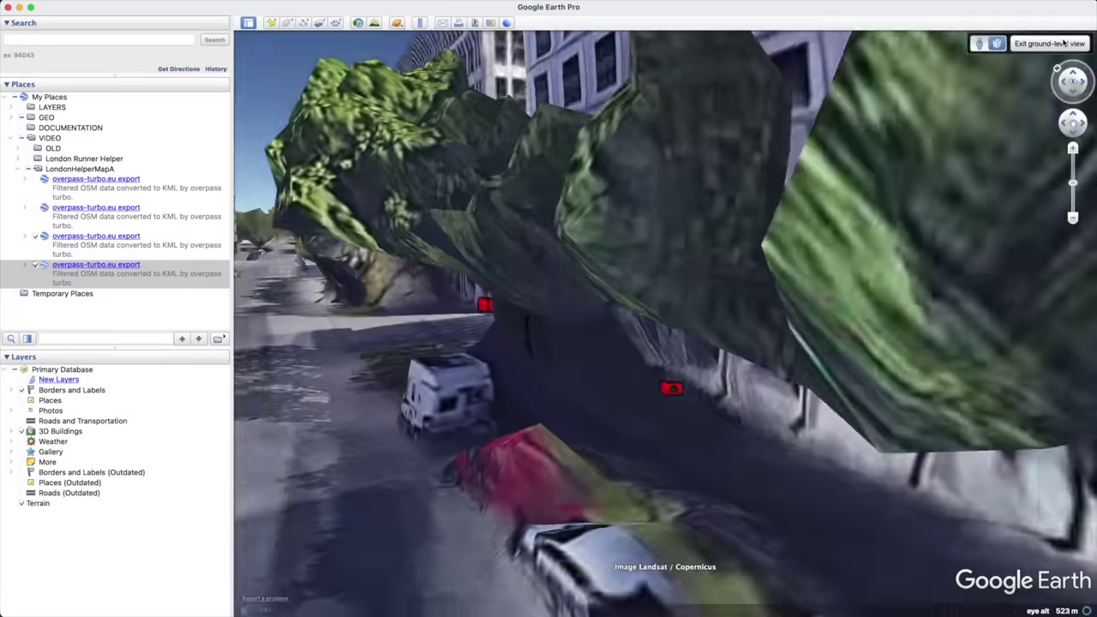
pyautogui.click(1063, 43)
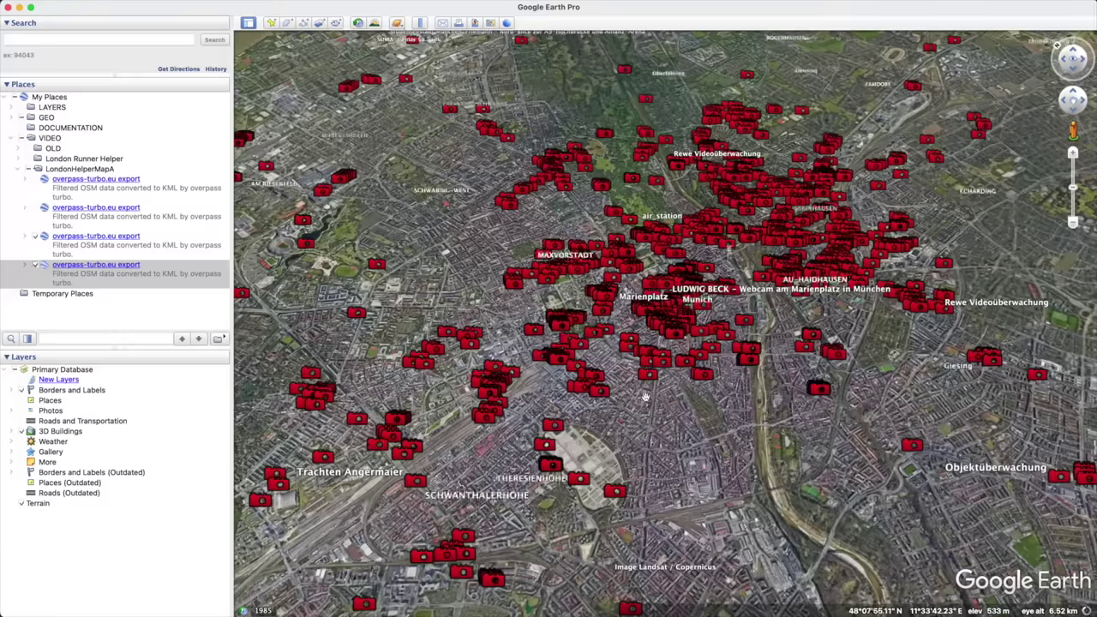
# Step: Examine the distribution of surveillance camera placemarks across Munich, including the area around Am Riesenfeld and Schwabing-West
pyautogui.moveTo(645, 396); pyautogui.dragTo(683, 296)
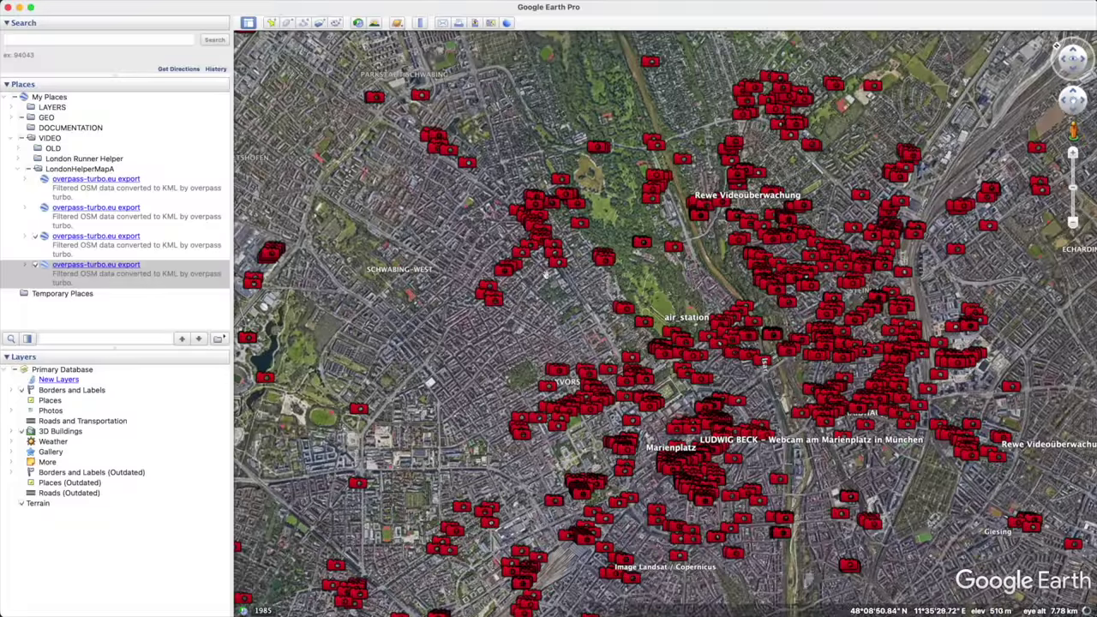
pyautogui.moveTo(310, 285); pyautogui.dragTo(569, 327)
pyautogui.scroll(5, 568, 327)
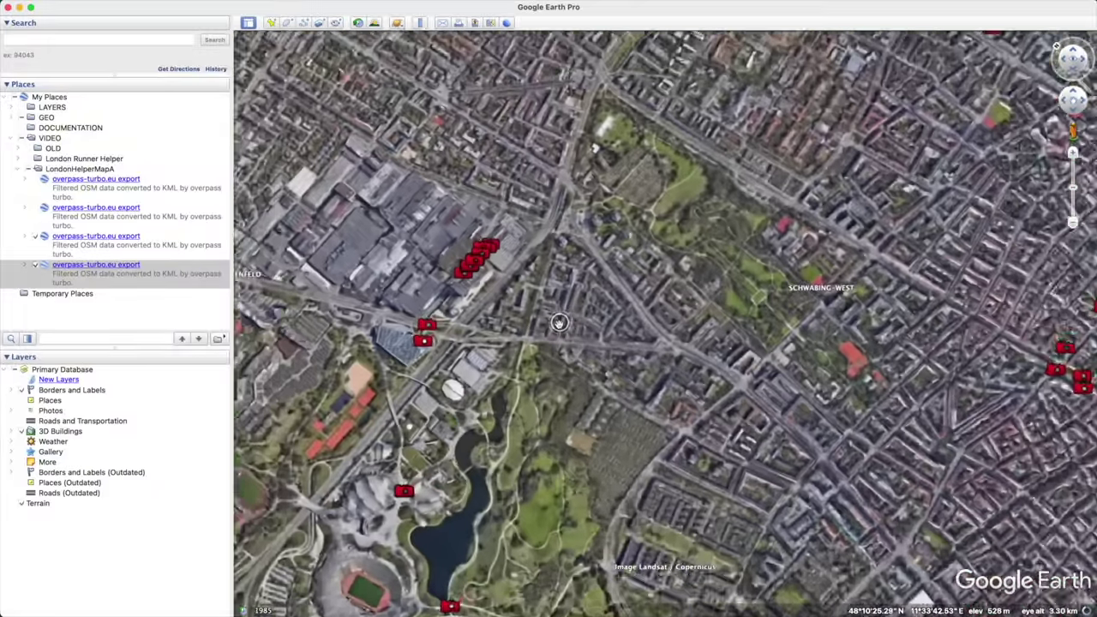
pyautogui.scroll(-5, 556, 320)
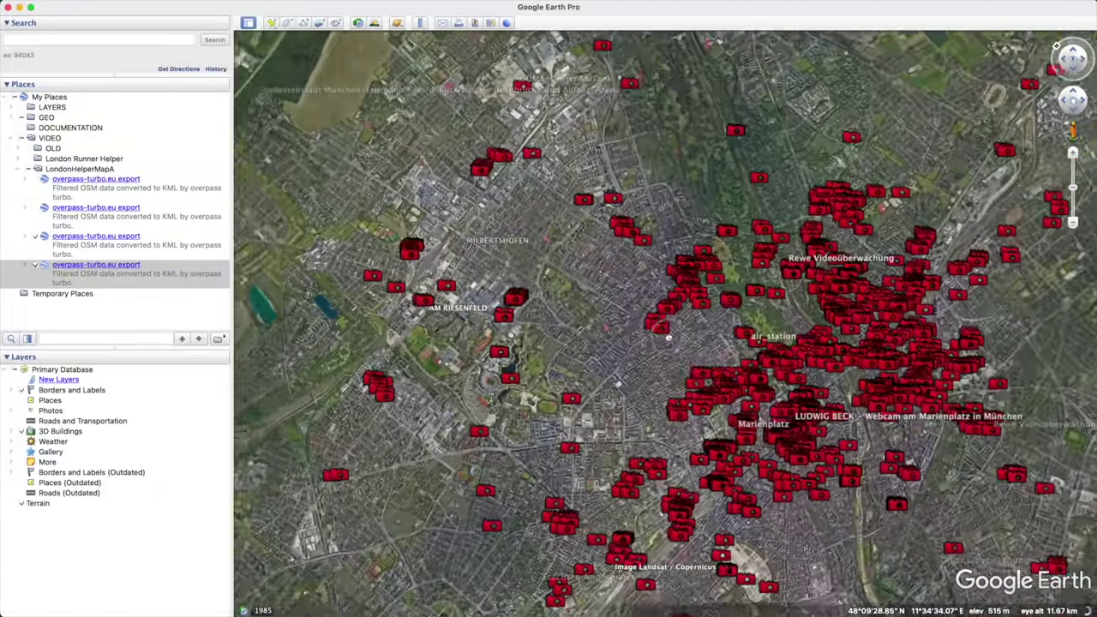
# Step: Switch to the browser, view the man_made=petroleum_well wiki page and return to Google Earth Pro
pyautogui.press('super+Tab')
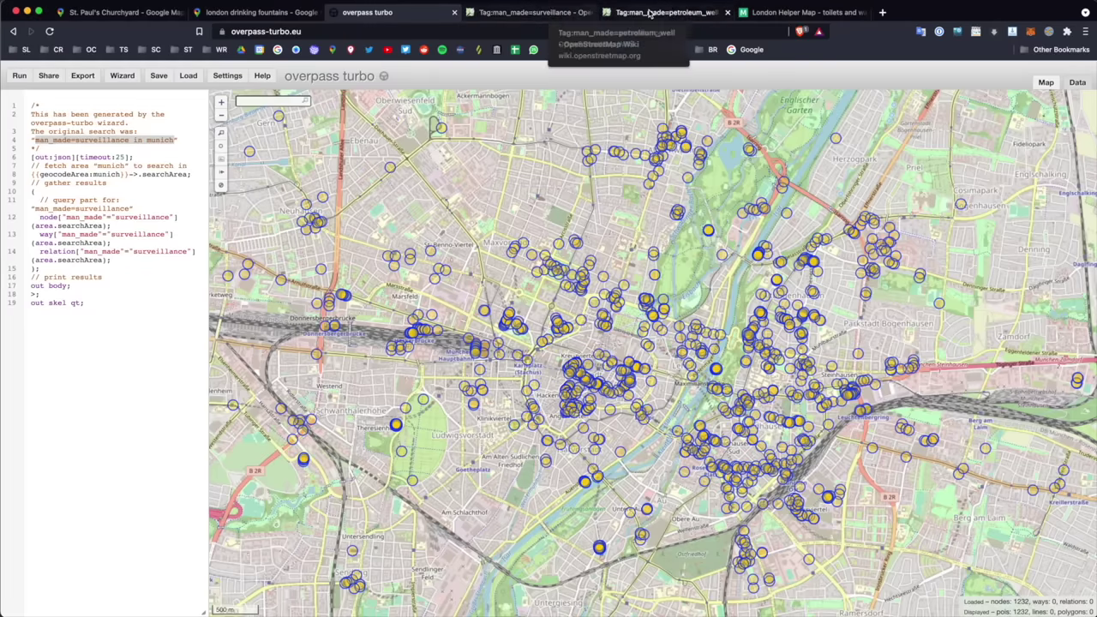
pyautogui.click(660, 12)
pyautogui.click(244, 120)
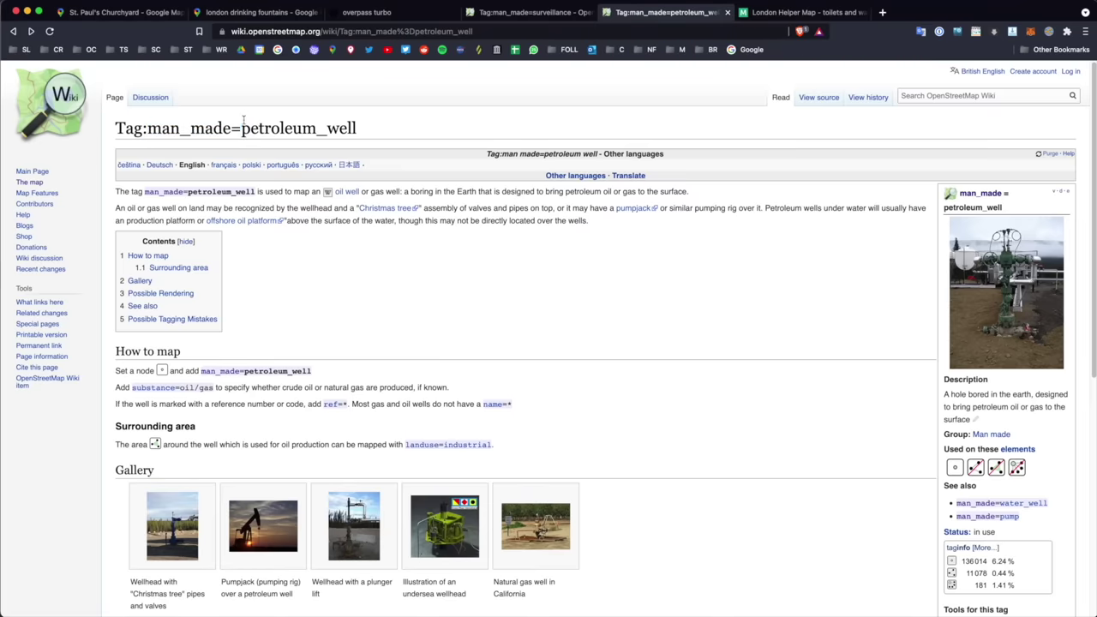
pyautogui.press('super+Tab')
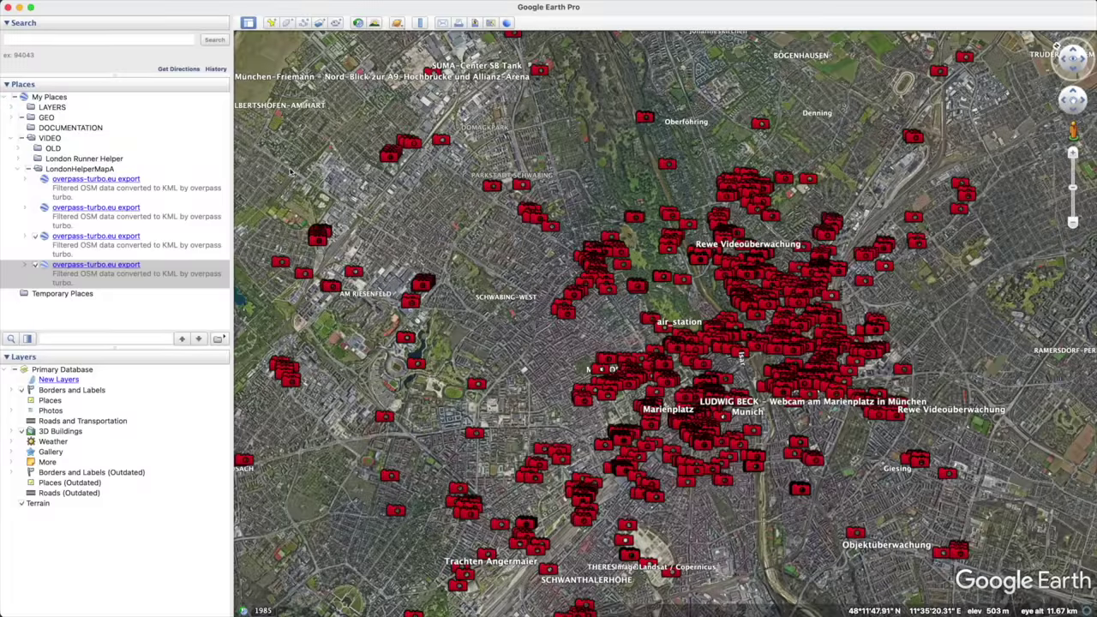
# Step: Fly to the petroleum well placemarks of the third overpass-turbo.eu export and examine the well field around the irrigated circles
pyautogui.doubleClick(88, 249)
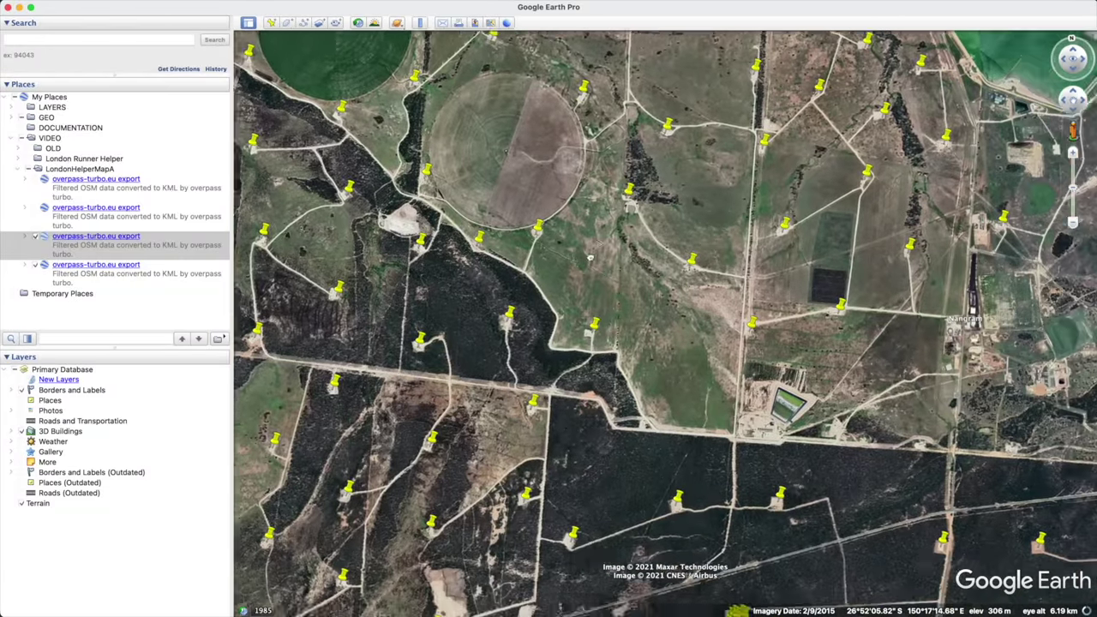
pyautogui.scroll(-6, 725, 366)
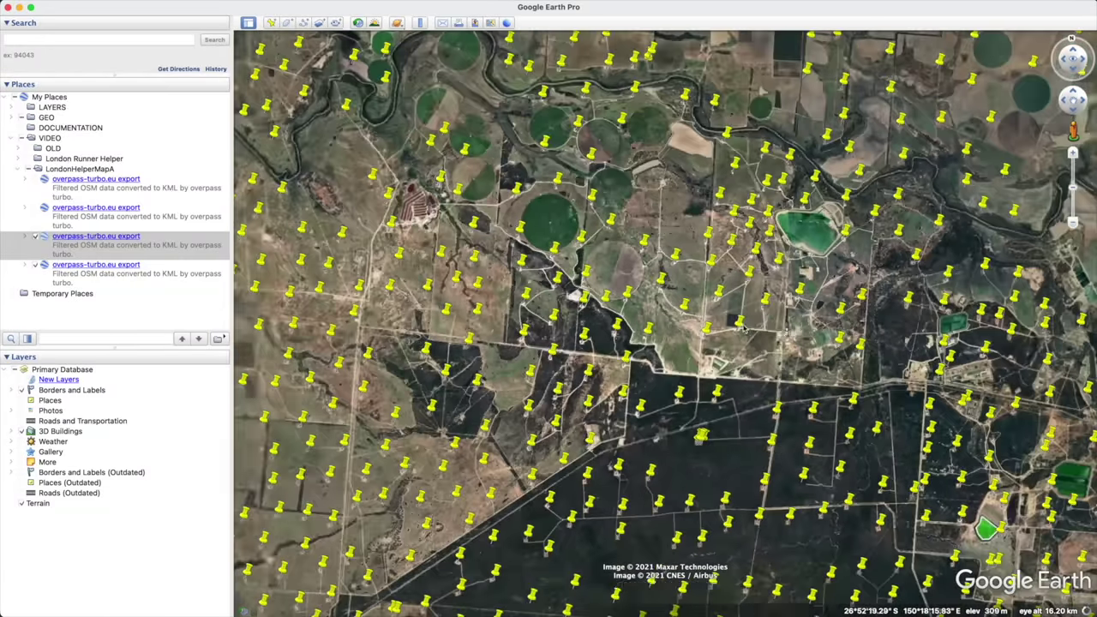
pyautogui.moveTo(726, 360); pyautogui.dragTo(741, 312)
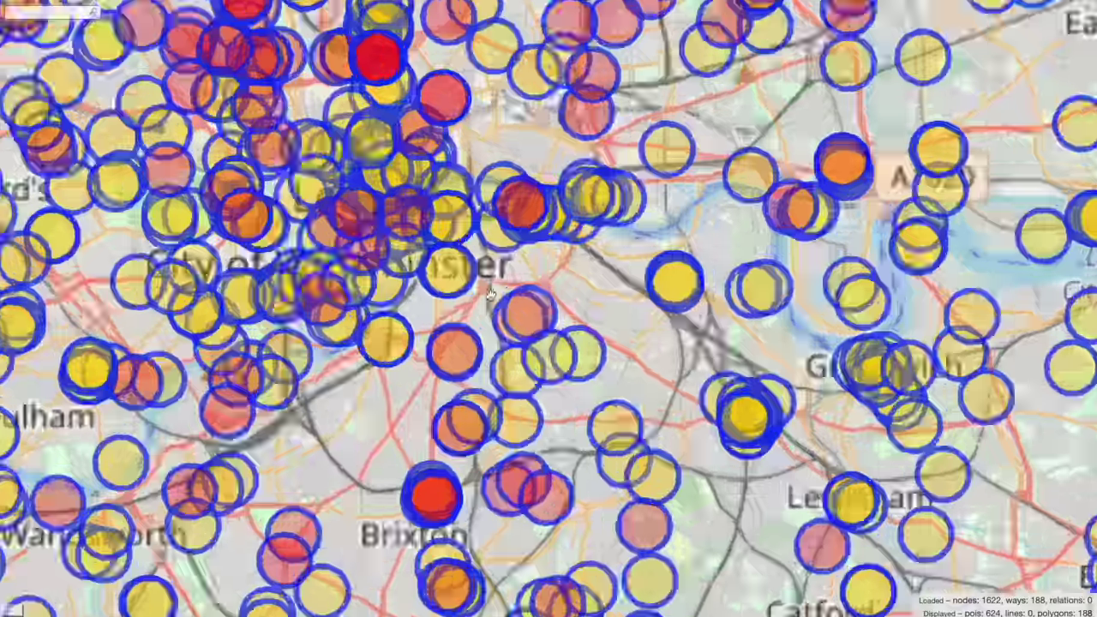
# Step: View the man_made=petroleum_well wiki page and examine the well placemarks between Condamine and Chinchilla in Google Earth Pro
pyautogui.click(504, 198)
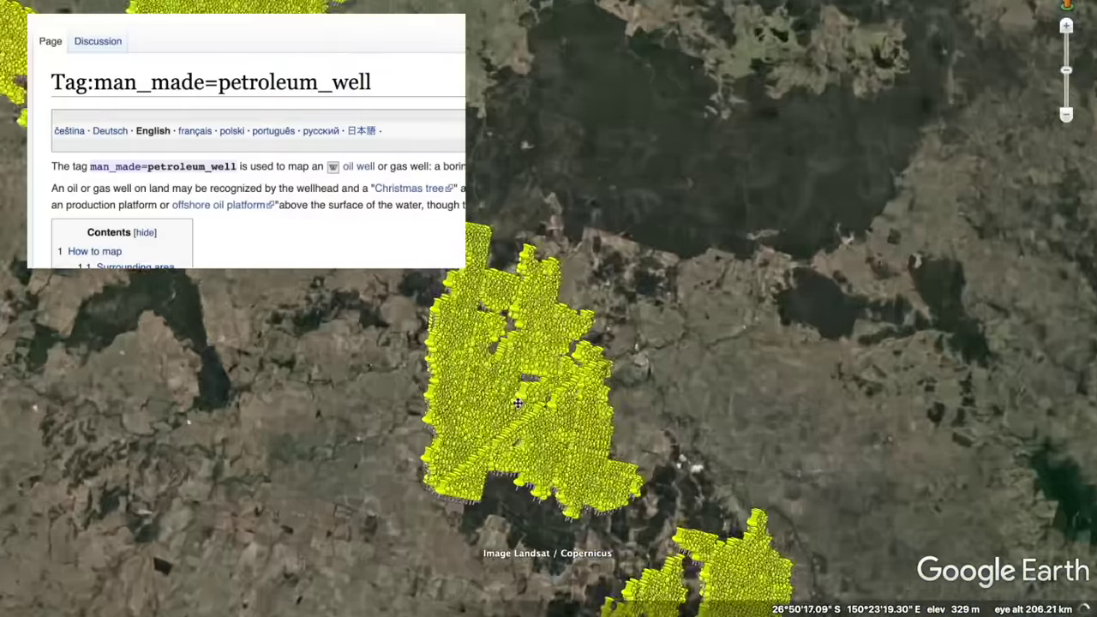
pyautogui.scroll(15, 518, 403)
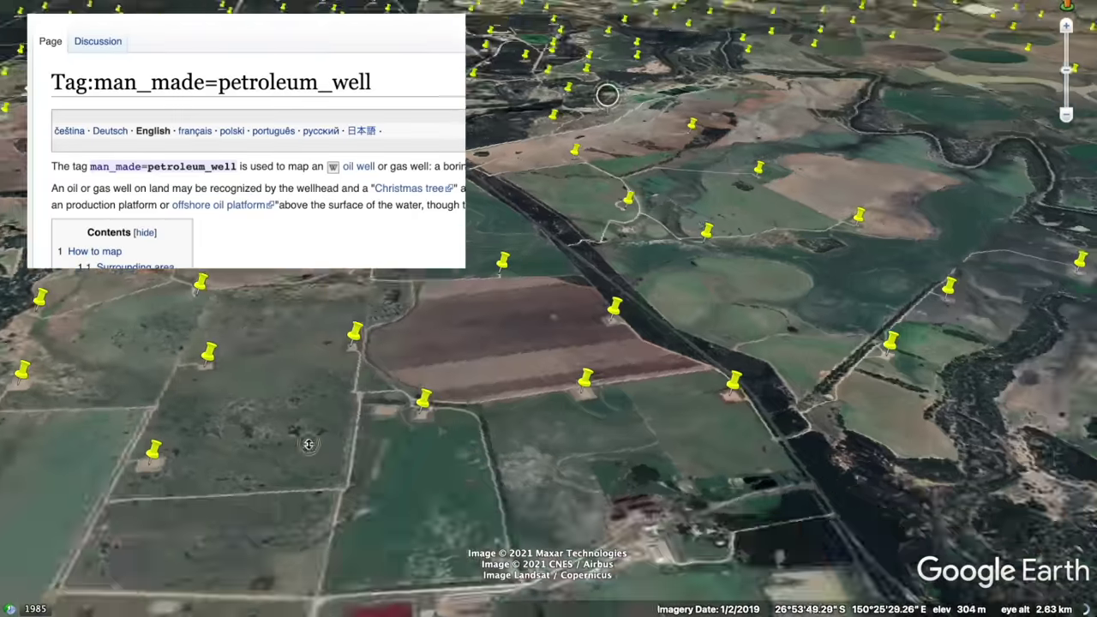
pyautogui.scroll(-5, 607, 95)
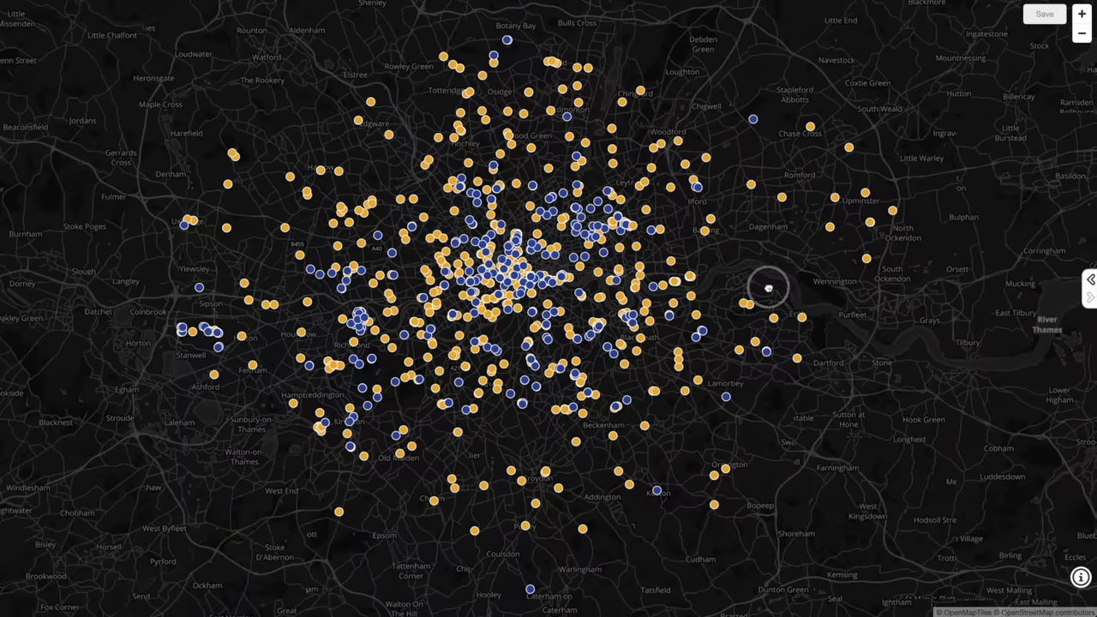
pyautogui.moveTo(768, 288); pyautogui.dragTo(769, 290)
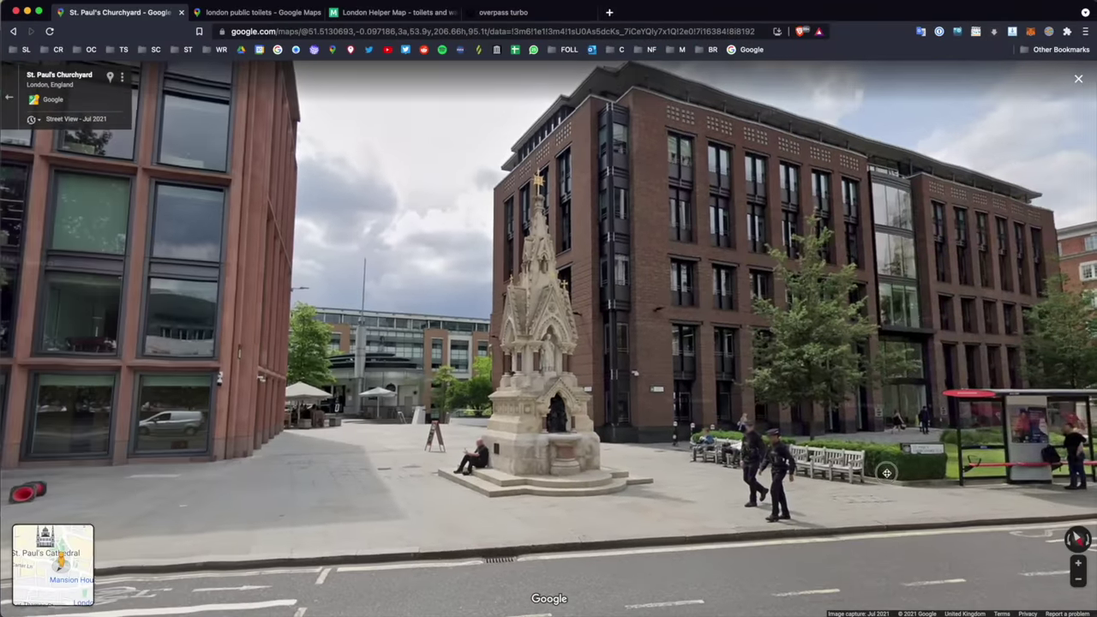
# Step: Look around the St. Paul's Churchyard fountain in Street View, then view London's toilet and water placemarks in Google Earth Pro
pyautogui.moveTo(888, 473); pyautogui.dragTo(935, 454)
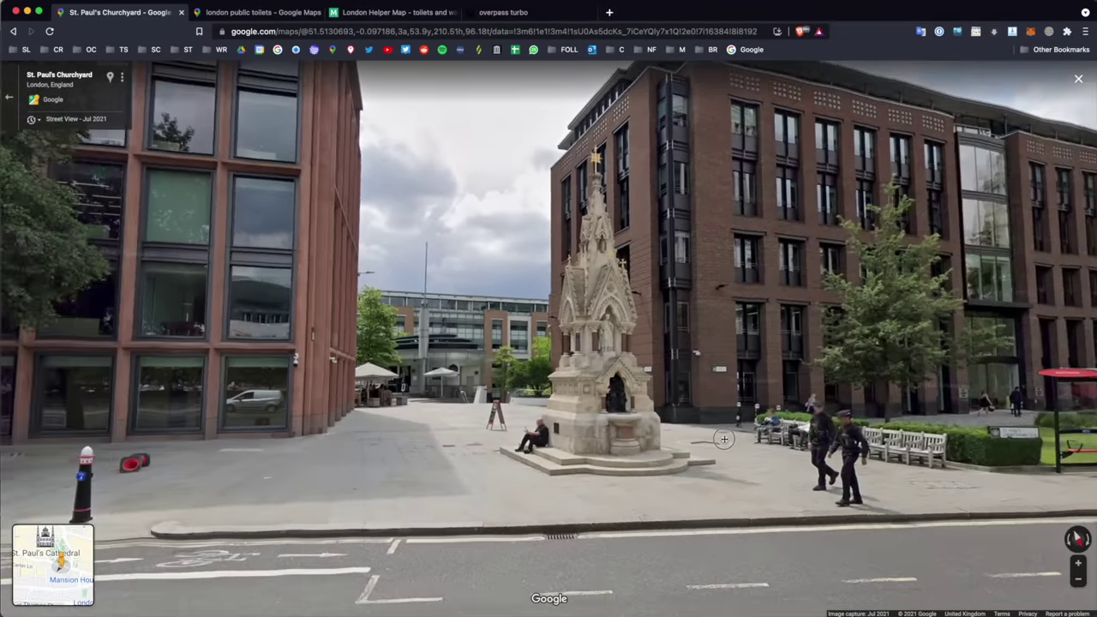
pyautogui.scroll(5, 625, 424)
pyautogui.scroll(-3, 626, 424)
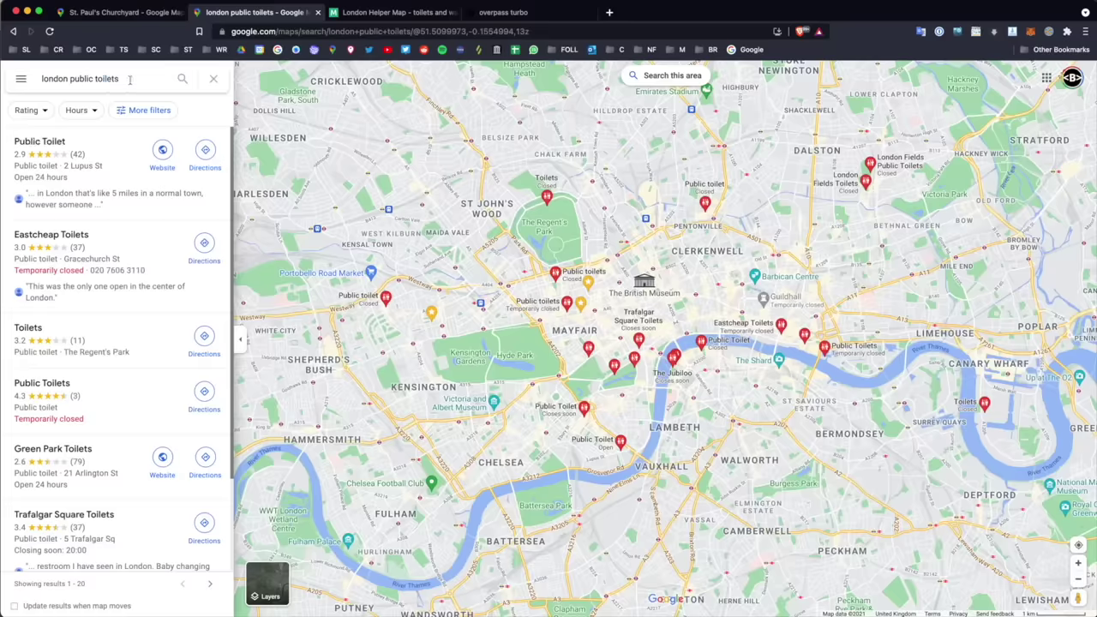
pyautogui.moveTo(119, 78); pyautogui.dragTo(69, 80)
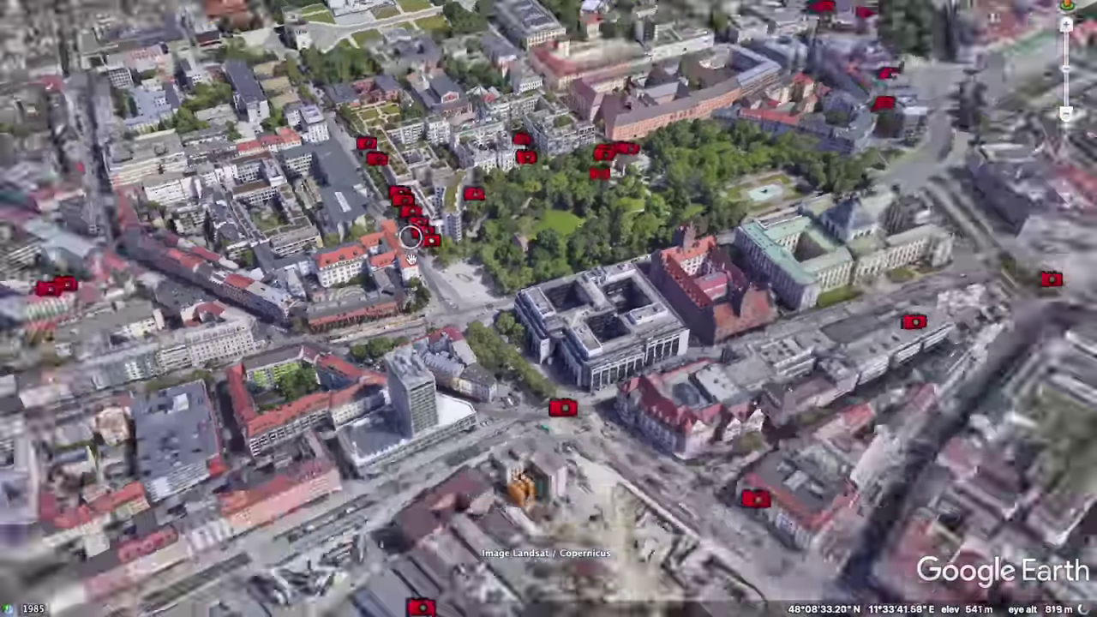
# Step: Examine Munich's surveillance camera placemarks from the city centre north to Am Riesenfeld and Schwabing-West
pyautogui.scroll(-10, 412, 257)
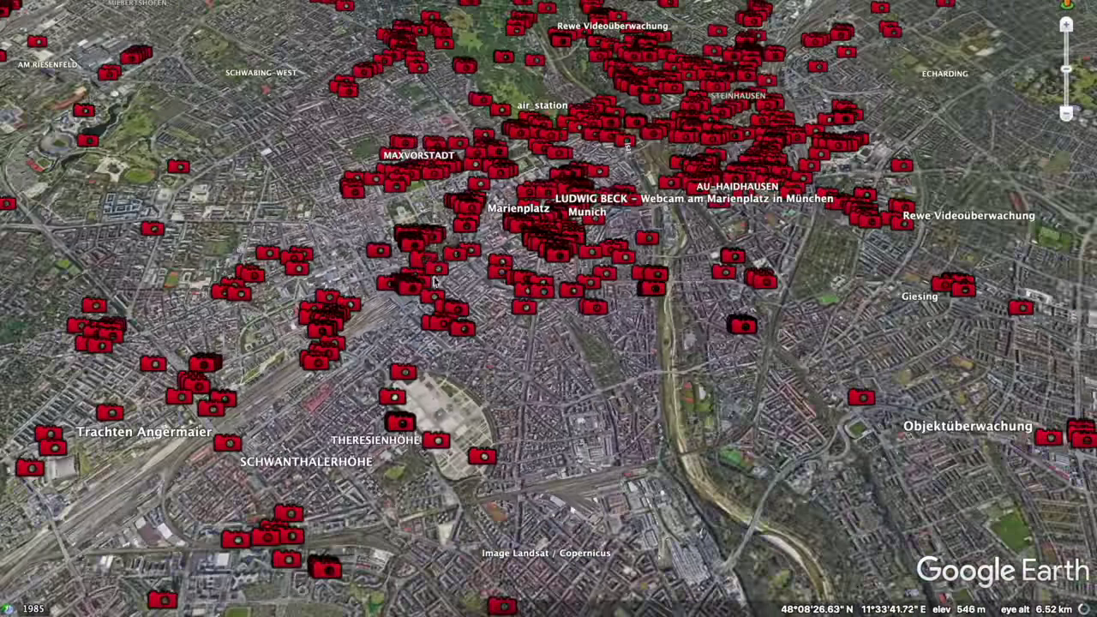
pyautogui.moveTo(519, 329); pyautogui.dragTo(565, 102)
pyautogui.moveTo(595, 34); pyautogui.dragTo(642, 251)
pyautogui.moveTo(206, 191); pyautogui.dragTo(517, 237)
pyautogui.scroll(3, 411, 243)
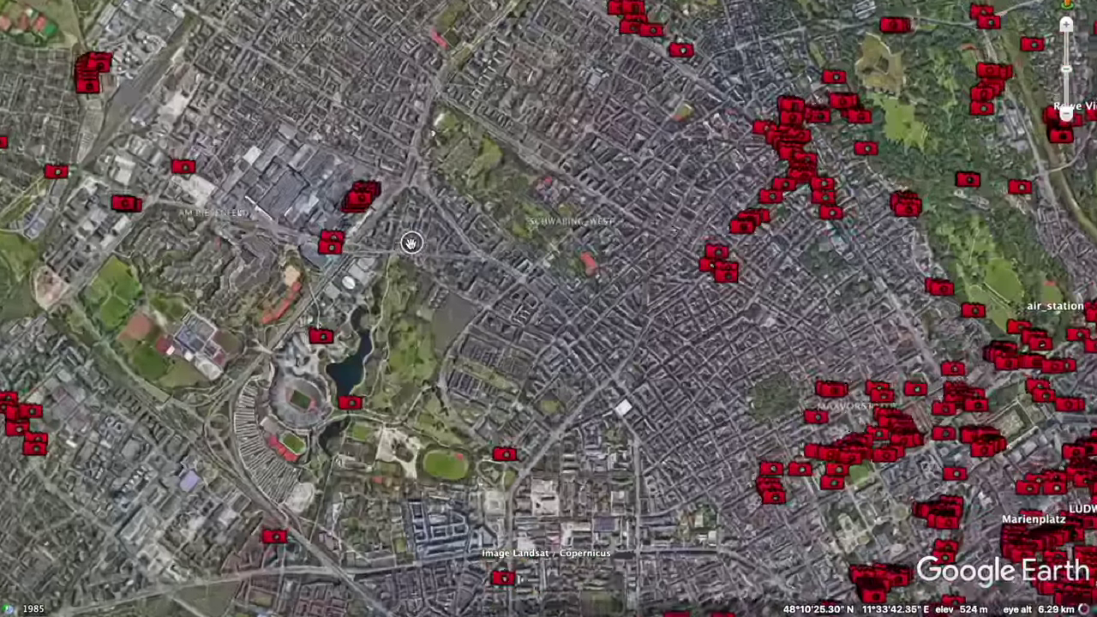